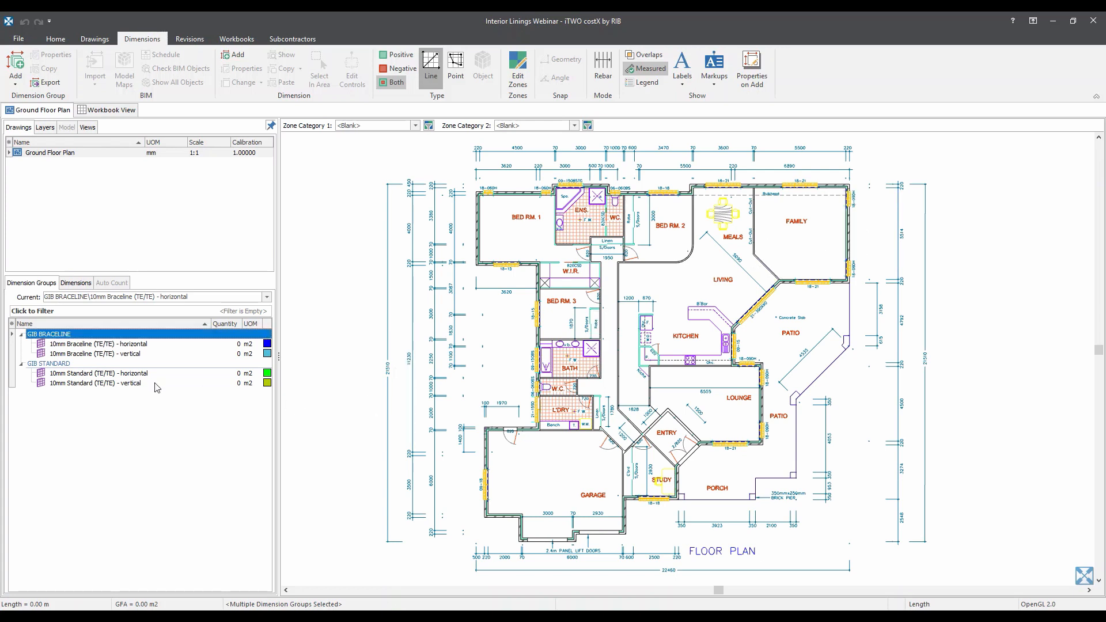
- Open the properties of the 10mm Standard (TE/TE) - horizontal dimension group and review its custom sheet quantities against the GIB sheet sizes
{"action": "left_click", "coordinate": [51, 365]}
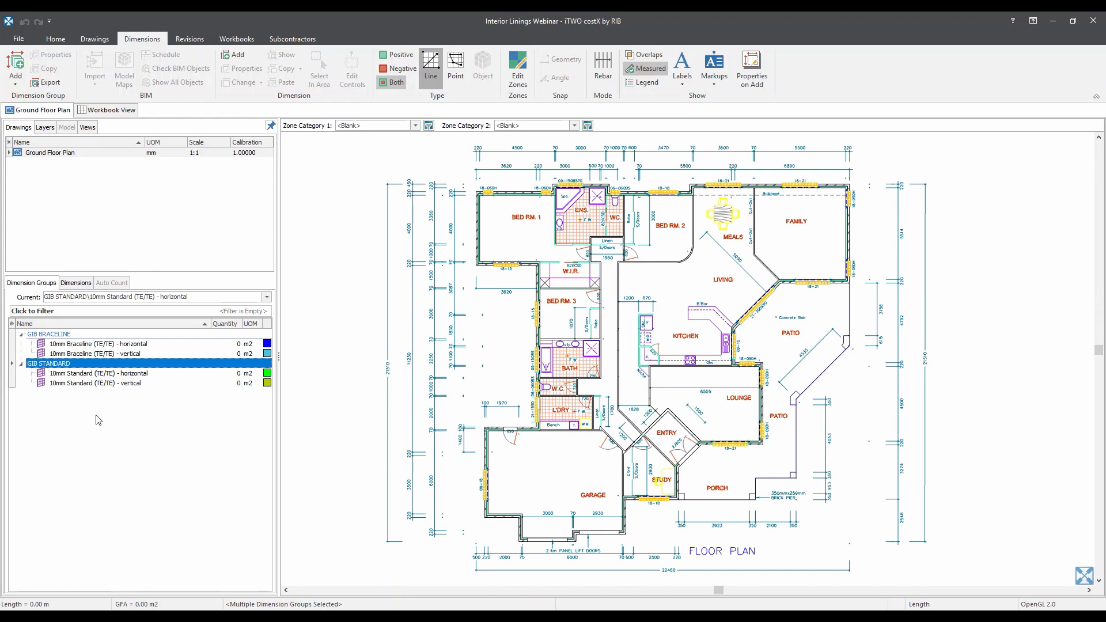
{"action": "double_click", "coordinate": [104, 374]}
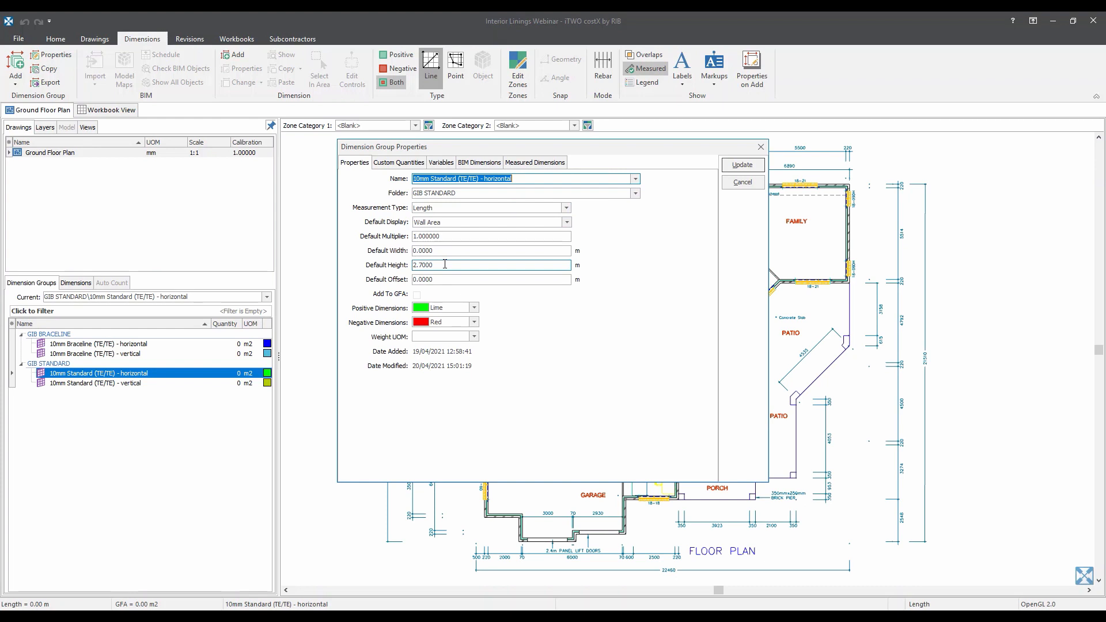
{"action": "left_click", "coordinate": [390, 164]}
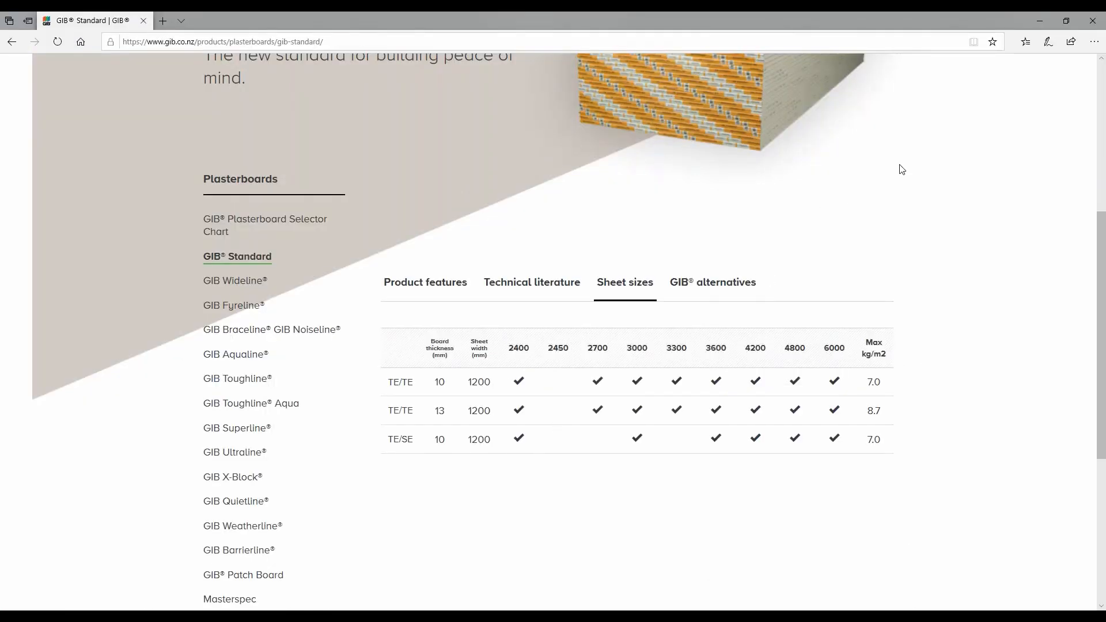
{"action": "left_click", "coordinate": [1038, 22]}
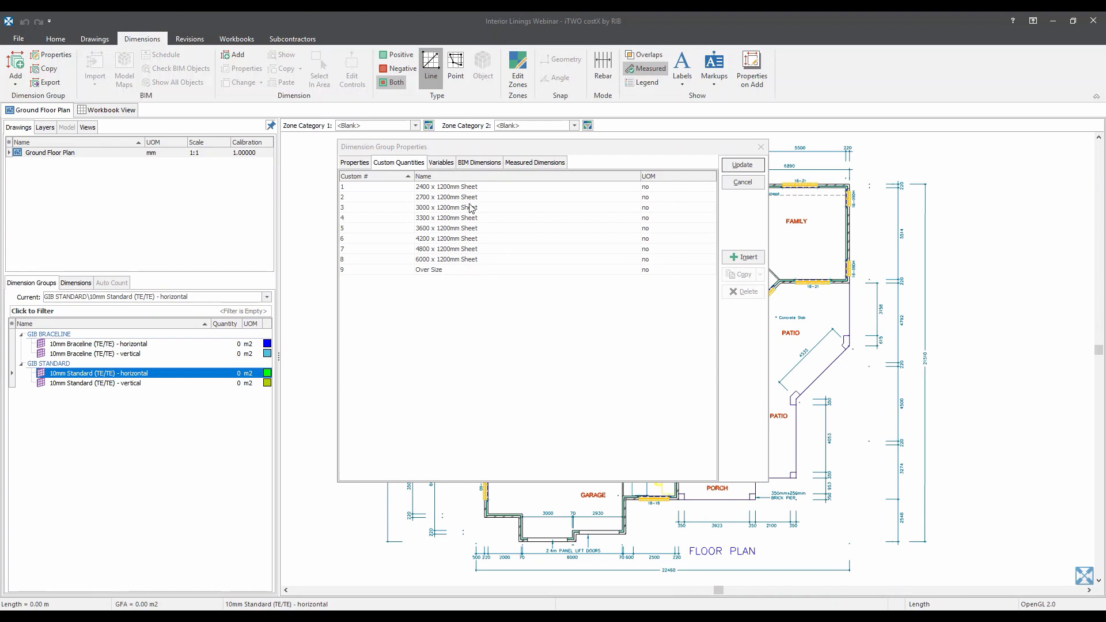
- Show the group's measured dimension formulas and enlarge the properties window so the whole list fits
{"action": "left_click", "coordinate": [548, 165]}
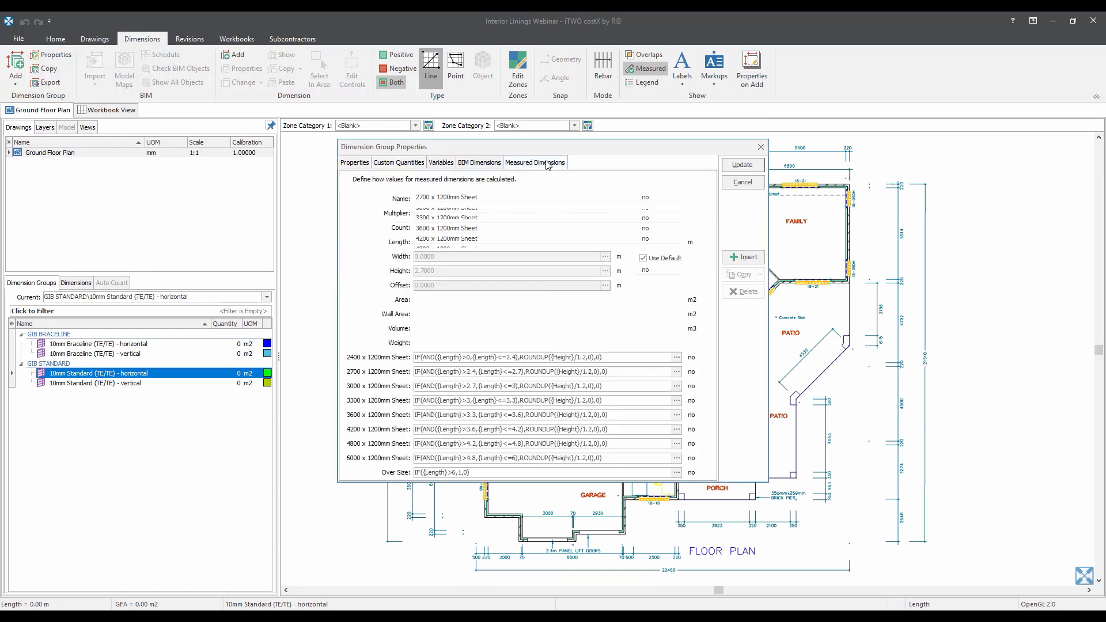
{"action": "left_click_drag", "start_coordinate": [561, 148], "coordinate": [563, 122]}
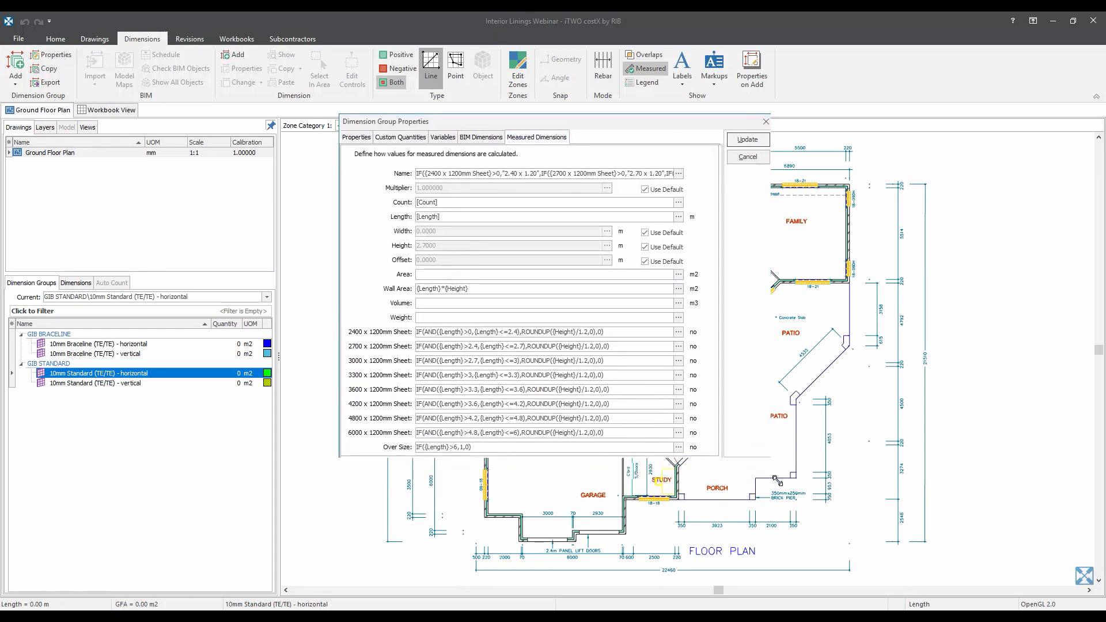
{"action": "left_click_drag", "start_coordinate": [770, 457], "coordinate": [790, 507]}
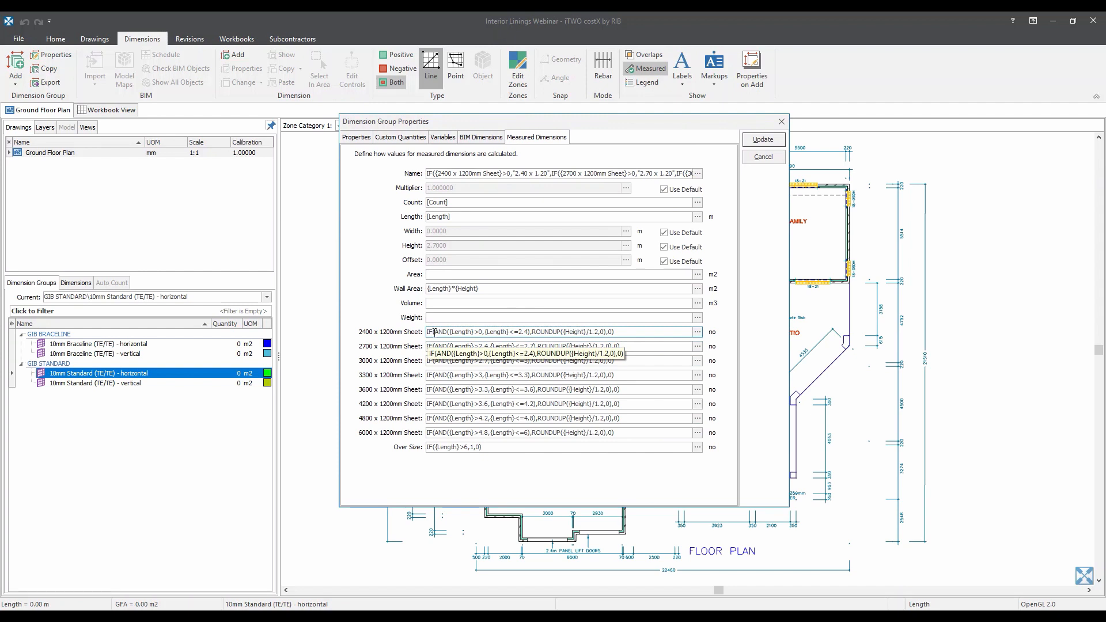
- Examine the 2400 x 1200mm Sheet formula, from its IF and length conditions to the ROUNDUP of height, with the floor plan in view
{"action": "left_click_drag", "start_coordinate": [435, 332], "coordinate": [424, 333]}
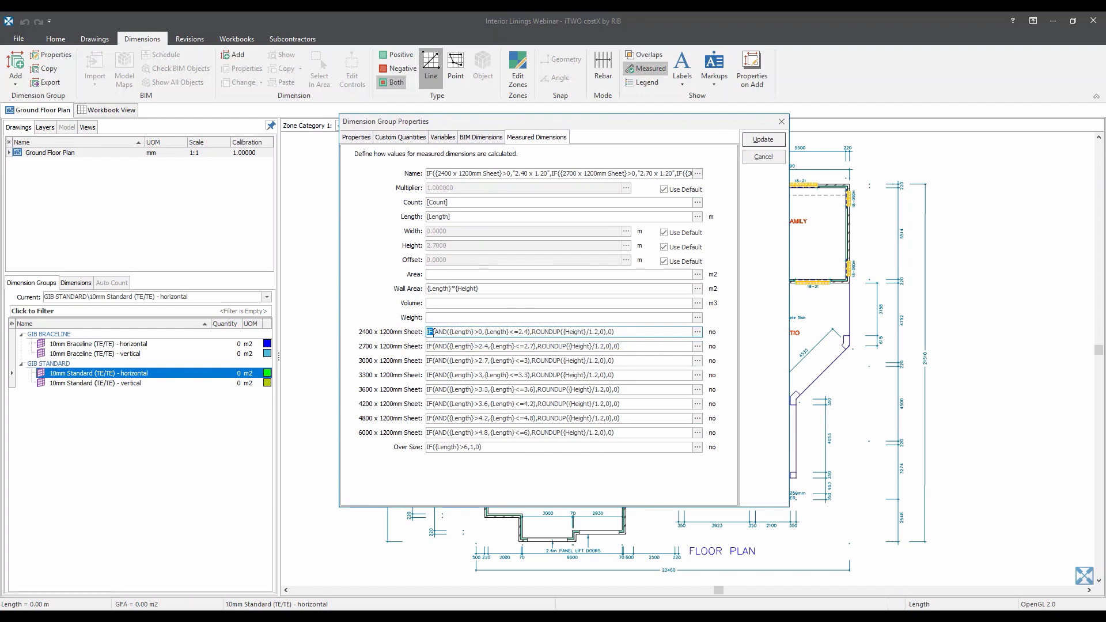
{"action": "left_click", "coordinate": [476, 332]}
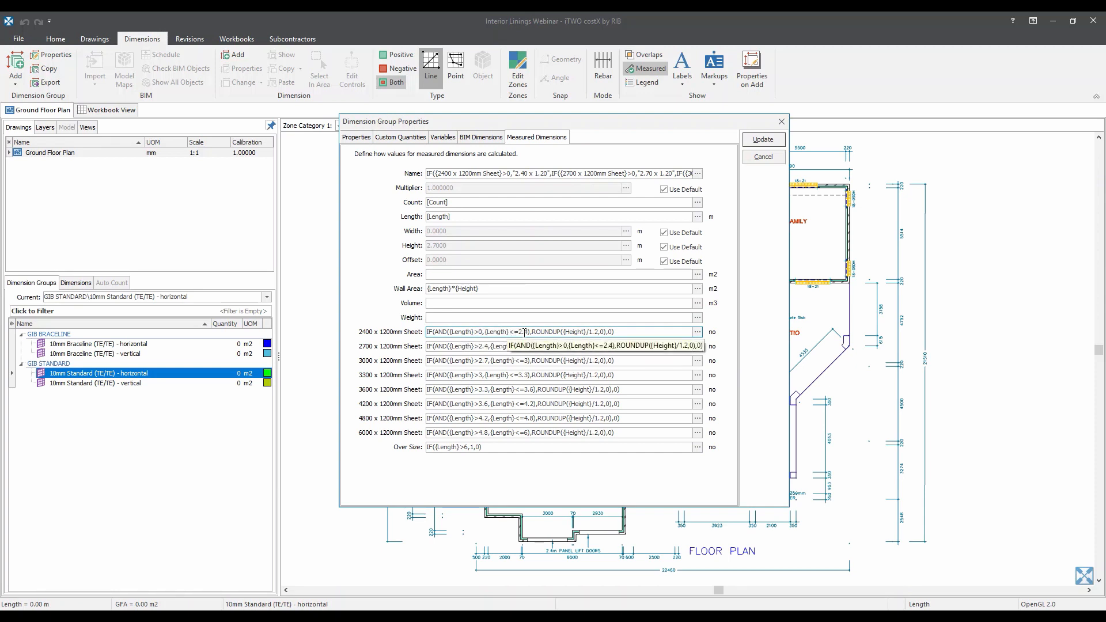
{"action": "left_click_drag", "start_coordinate": [489, 124], "coordinate": [201, 144]}
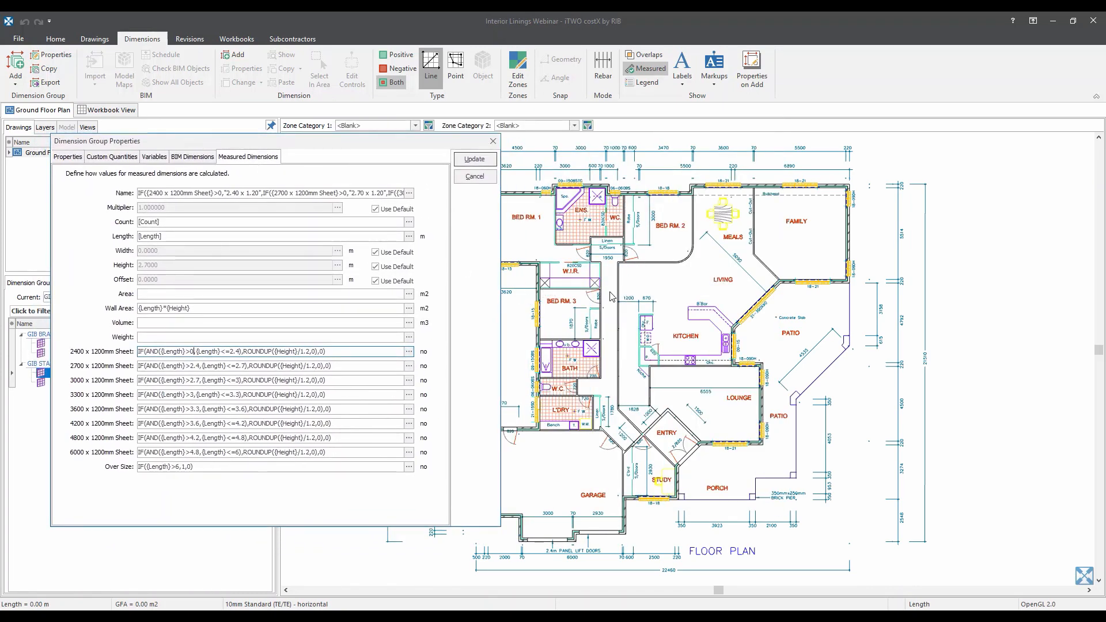
{"action": "left_click_drag", "start_coordinate": [180, 352], "coordinate": [236, 352]}
{"action": "left_click", "coordinate": [237, 352]}
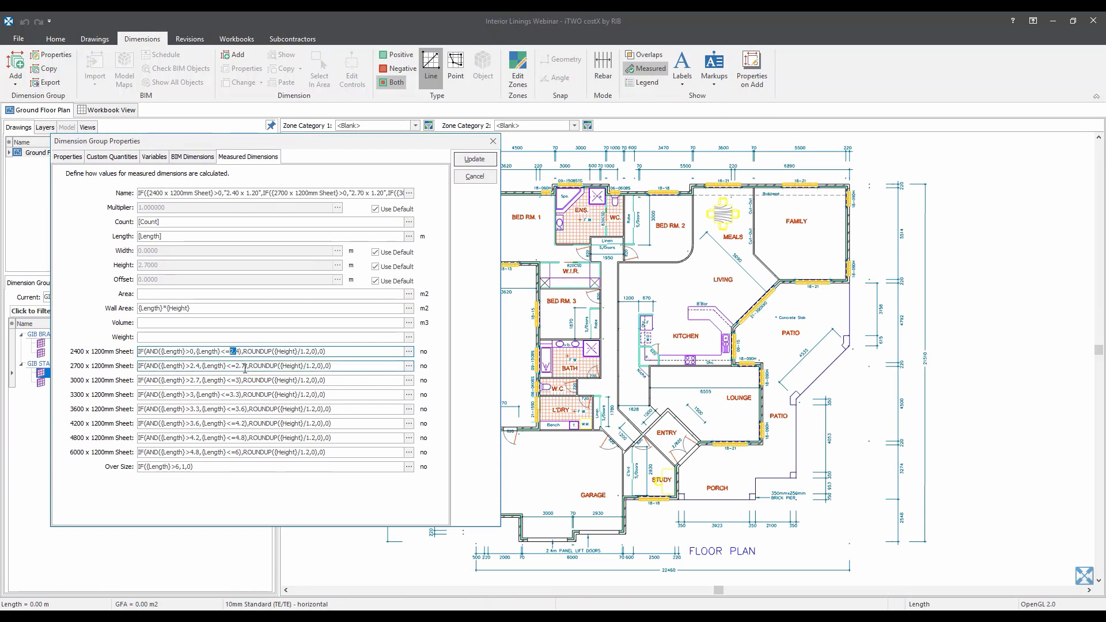
{"action": "left_click", "coordinate": [236, 352]}
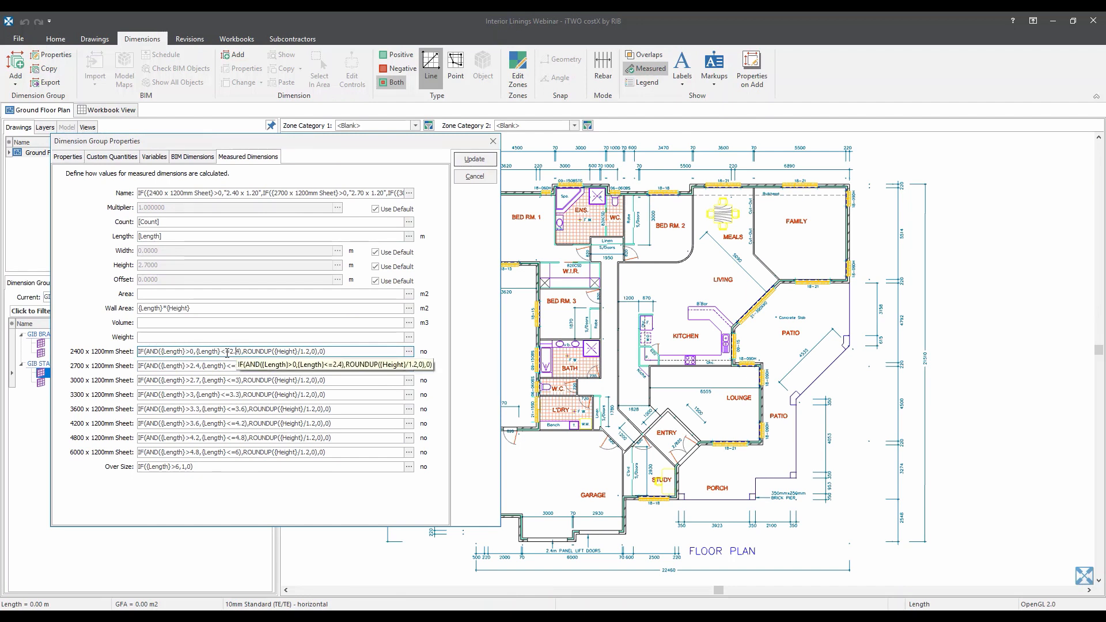
{"action": "left_click", "coordinate": [342, 349]}
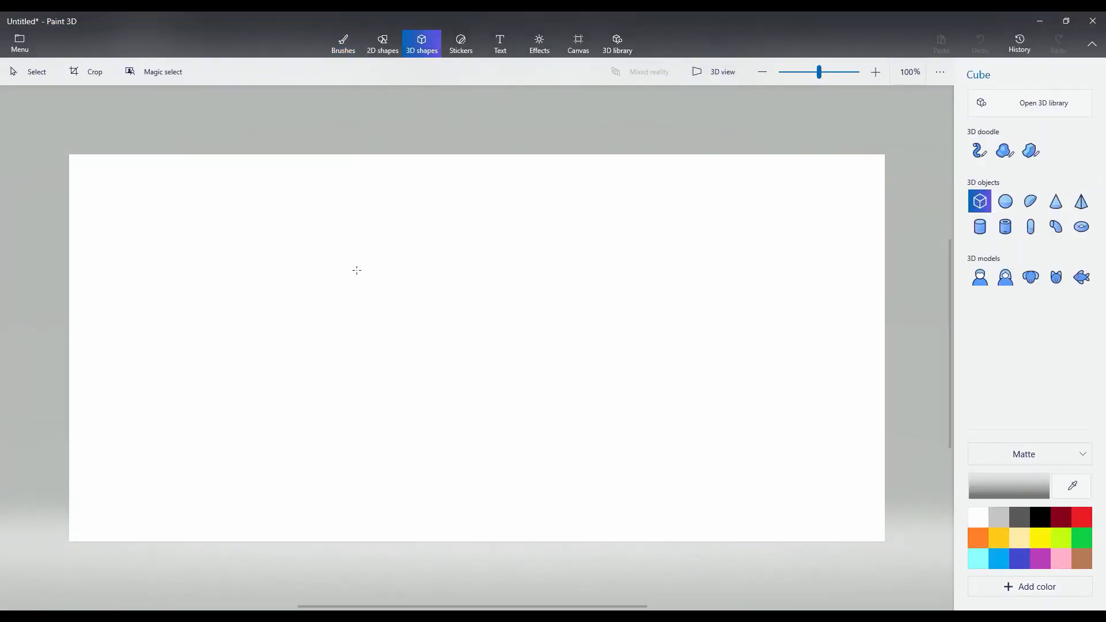
- In Paint 3D, draw a wide grey cube in the middle of the canvas to represent a wall and push it slightly back
{"action": "left_click_drag", "start_coordinate": [310, 239], "coordinate": [636, 456]}
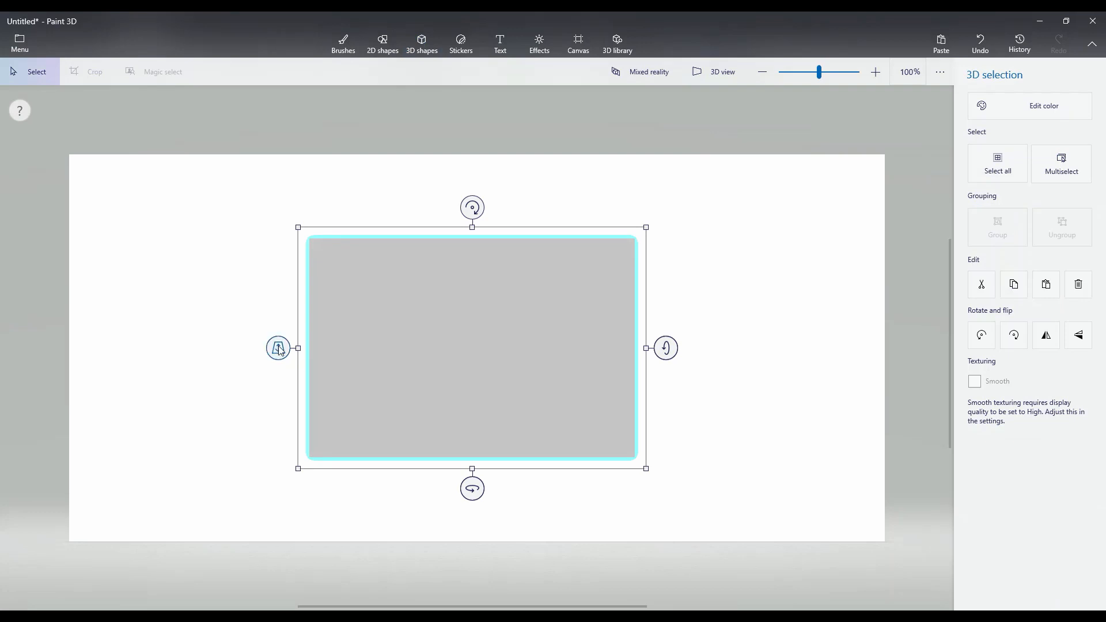
{"action": "left_click_drag", "start_coordinate": [281, 351], "coordinate": [292, 272]}
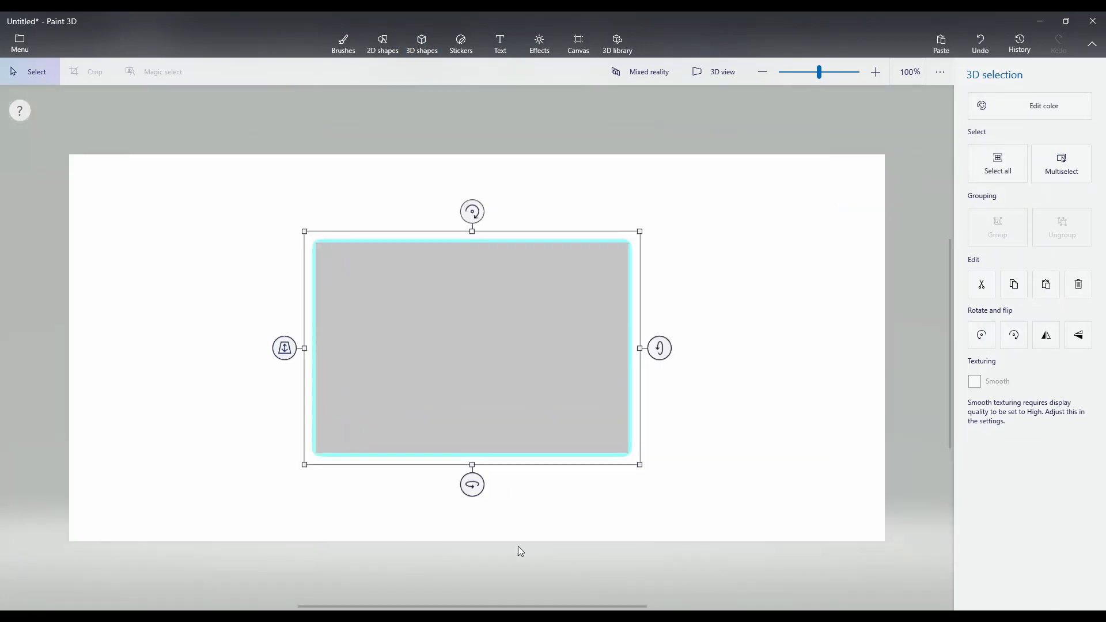
{"action": "left_click", "coordinate": [590, 568]}
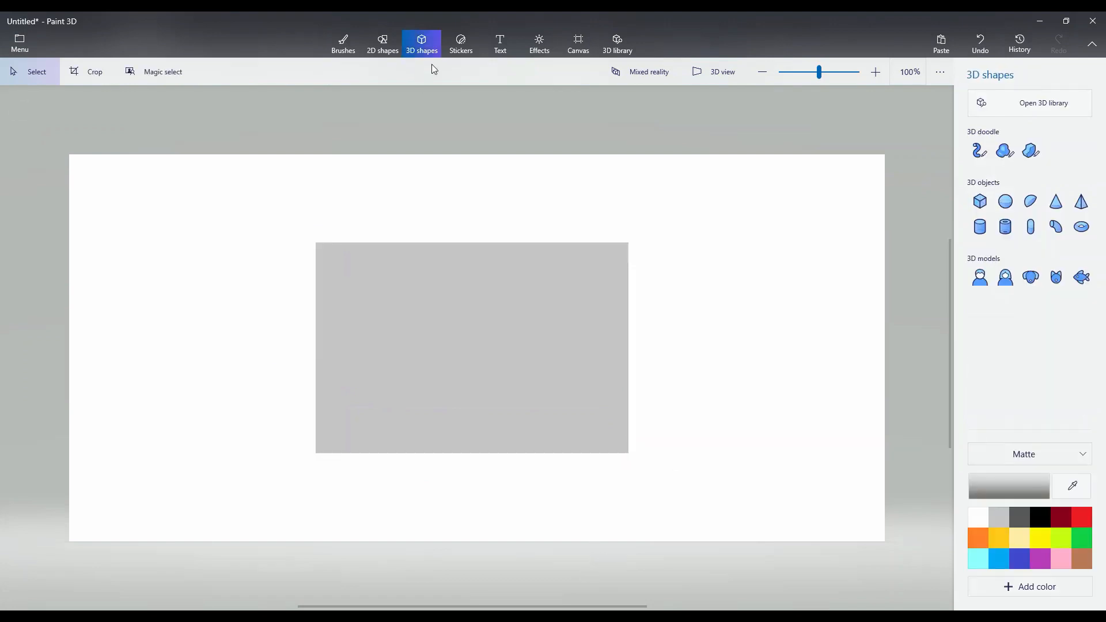
- Draw a black double-headed vertical arrow with the Marker beside the grey wall and label its height 2.7
{"action": "left_click", "coordinate": [346, 41]}
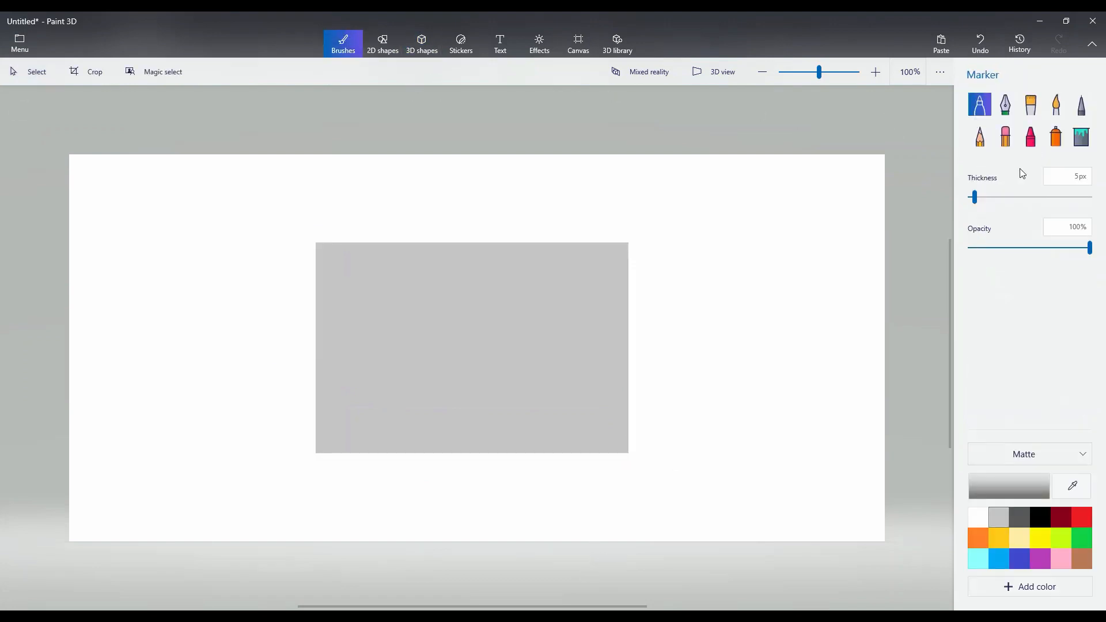
{"action": "left_click", "coordinate": [1039, 520]}
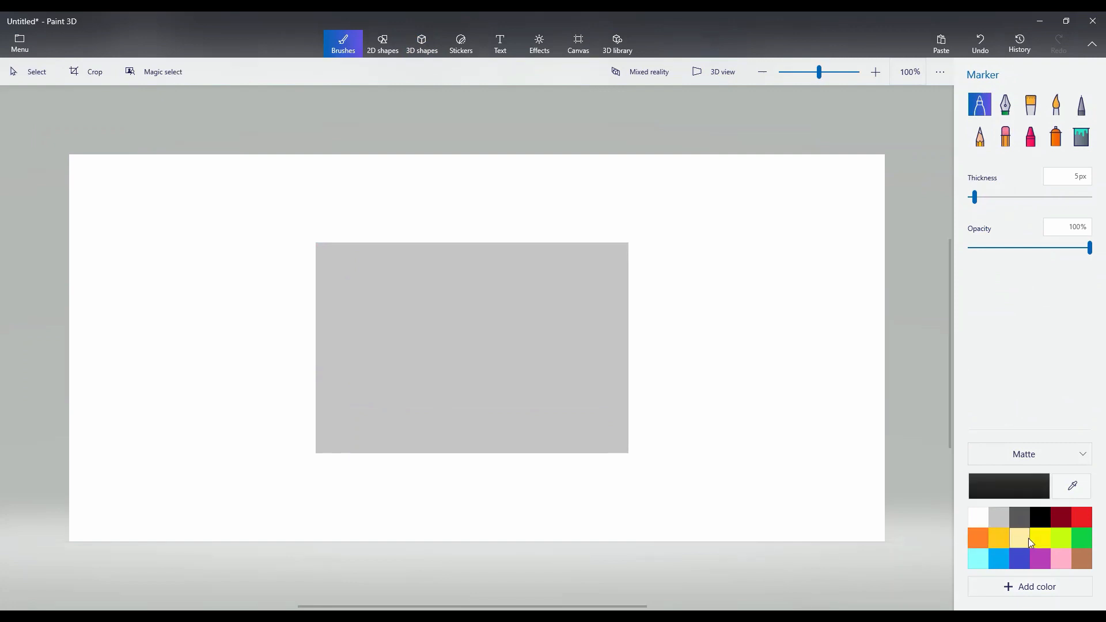
{"action": "left_click_drag", "start_coordinate": [680, 244], "coordinate": [700, 457]}
{"action": "mouse_move", "coordinate": [666, 268]}
{"action": "left_mouse_down"}
{"action": "mouse_move", "coordinate": [694, 254]}
{"action": "mouse_move", "coordinate": [702, 271]}
{"action": "left_mouse_up"}
{"action": "left_click_drag", "start_coordinate": [673, 442], "coordinate": [721, 447]}
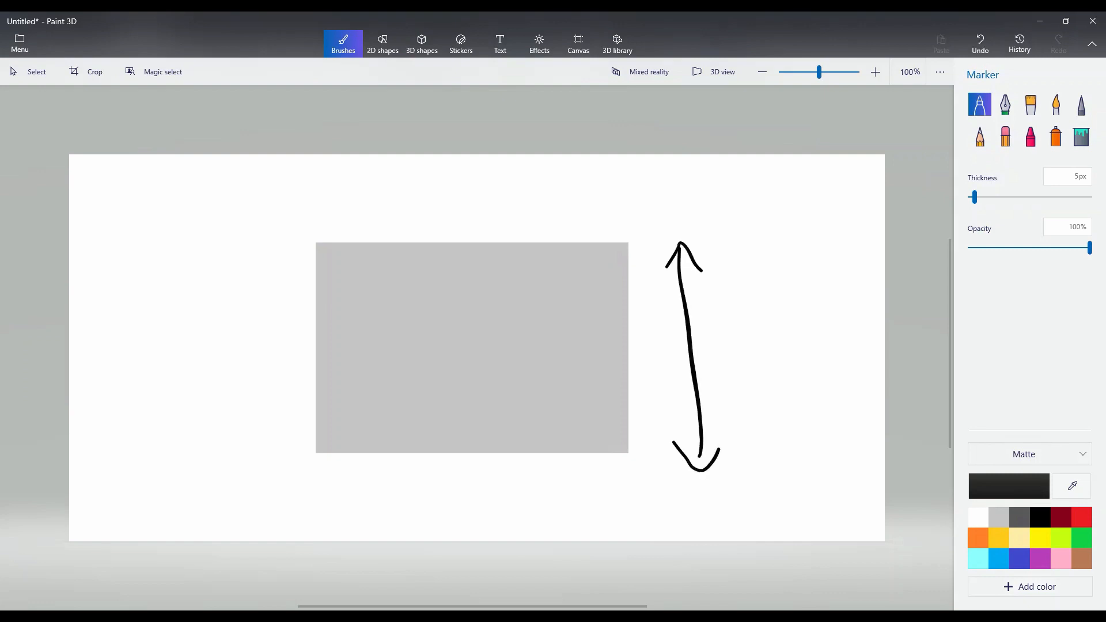
{"action": "left_click_drag", "start_coordinate": [736, 322], "coordinate": [757, 352]}
{"action": "left_click_drag", "start_coordinate": [790, 318], "coordinate": [791, 353]}
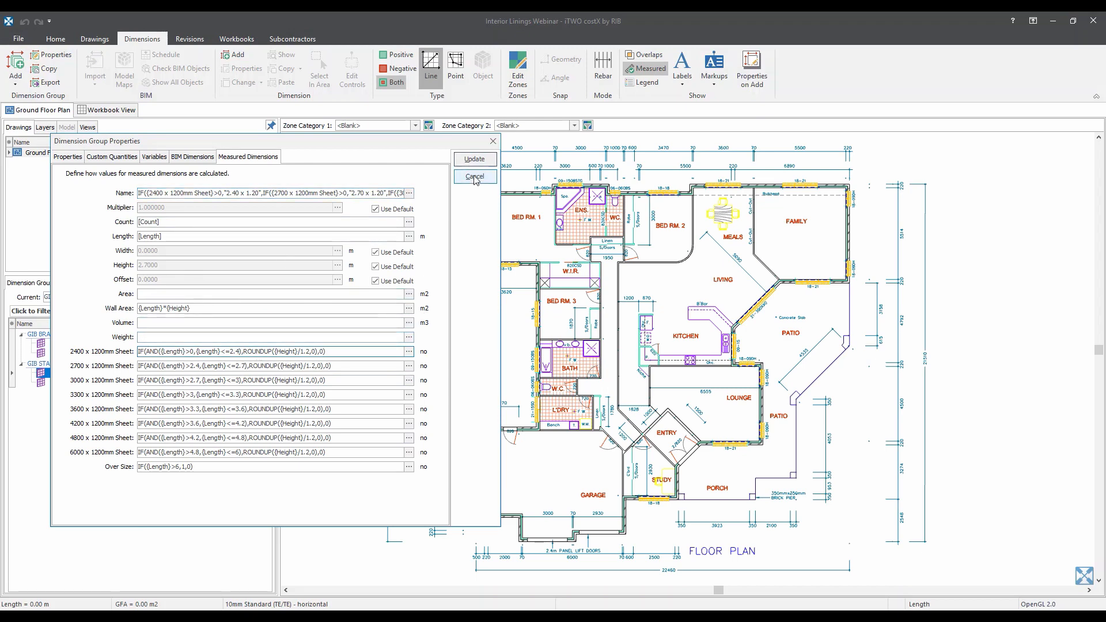
- Return to iTWO costX, cancel the dimension group properties and inspect the walls around W.I.R. and Bed Rm. 3 up close
{"action": "left_click", "coordinate": [475, 176]}
{"action": "scroll", "coordinate": [473, 288], "scroll_direction": "up", "scroll_amount": 5}
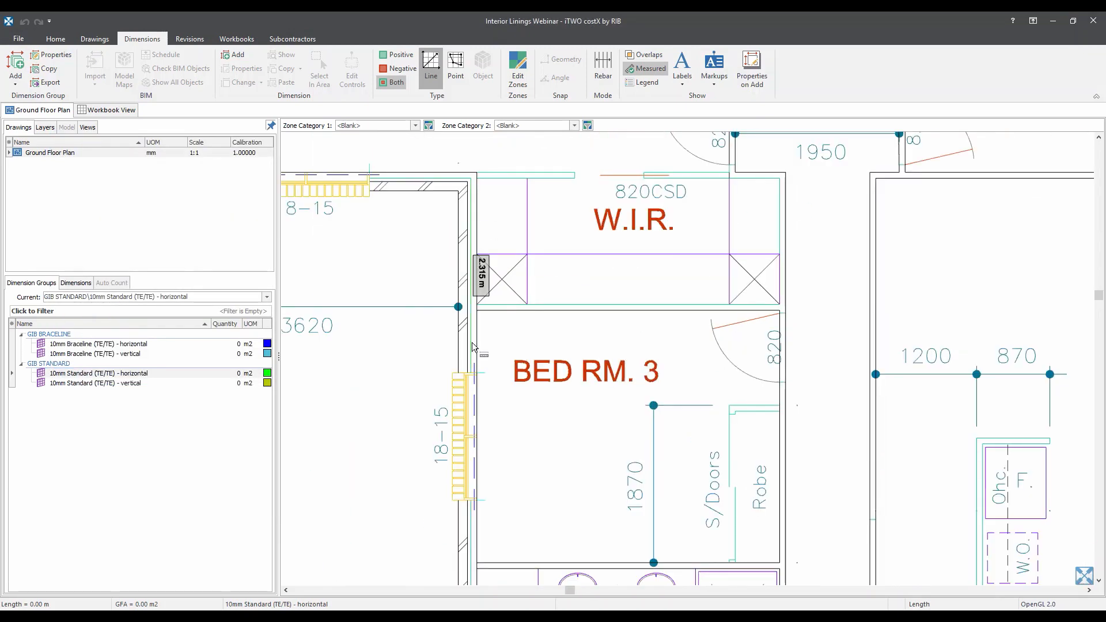
{"action": "scroll", "coordinate": [624, 313], "scroll_direction": "up", "scroll_amount": 1}
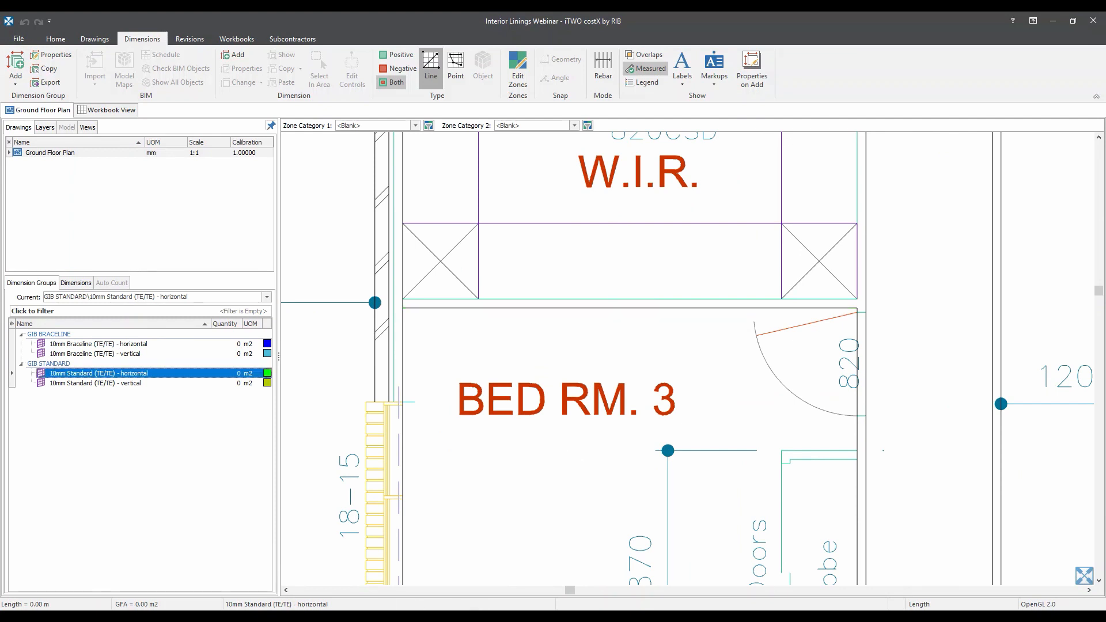
- Switch back to Paint 3D, draw a double-headed horizontal arrow below the grey wall and label its length 3.6
{"action": "key", "text": "alt+Tab"}
{"action": "mouse_move", "coordinate": [325, 618]}
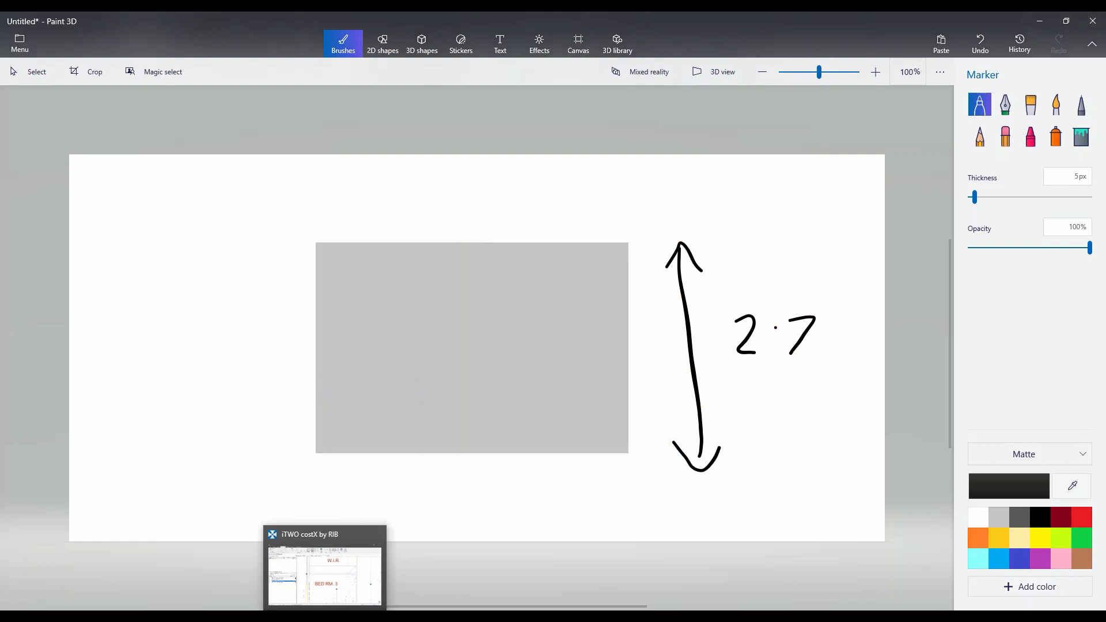
{"action": "mouse_move", "coordinate": [313, 488]}
{"action": "left_mouse_down"}
{"action": "mouse_move", "coordinate": [623, 493]}
{"action": "mouse_move", "coordinate": [618, 502]}
{"action": "left_mouse_up"}
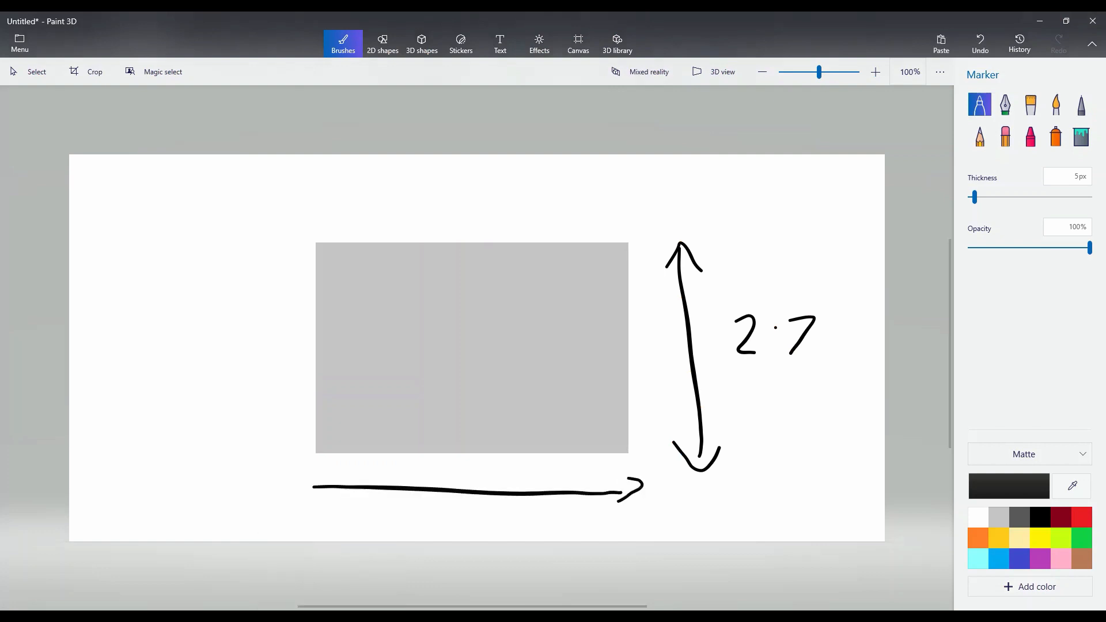
{"action": "left_click", "coordinate": [334, 470]}
{"action": "left_click_drag", "start_coordinate": [303, 495], "coordinate": [332, 488]}
{"action": "left_click_drag", "start_coordinate": [335, 469], "coordinate": [335, 507]}
{"action": "mouse_move", "coordinate": [423, 512]}
{"action": "left_mouse_down"}
{"action": "mouse_move", "coordinate": [438, 521]}
{"action": "mouse_move", "coordinate": [434, 533]}
{"action": "left_mouse_up"}
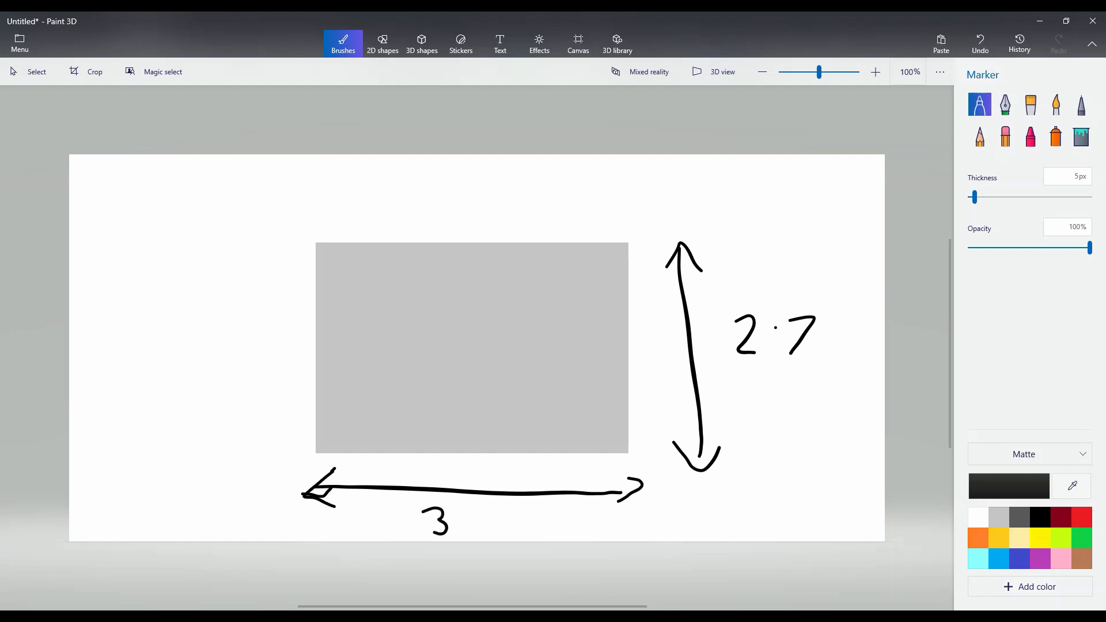
{"action": "left_click", "coordinate": [467, 528]}
{"action": "left_click_drag", "start_coordinate": [498, 508], "coordinate": [490, 526]}
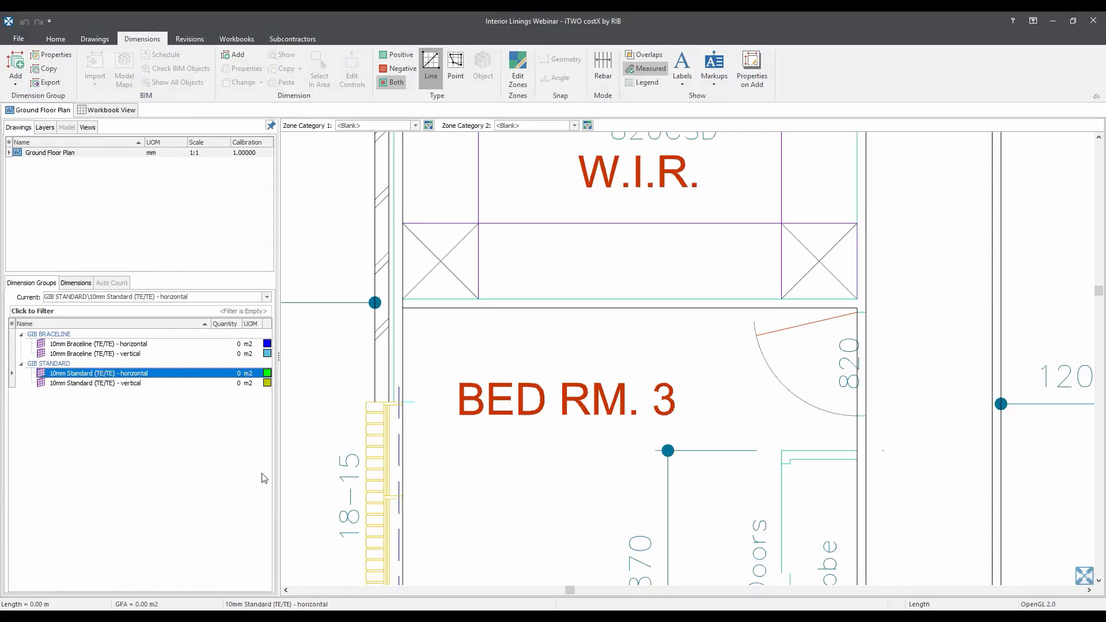
- Reopen the 10mm Standard (TE/TE) - horizontal properties in iTWO costX and examine the length conditions in the 3600 x 1200mm Sheet formula
{"action": "double_click", "coordinate": [192, 375]}
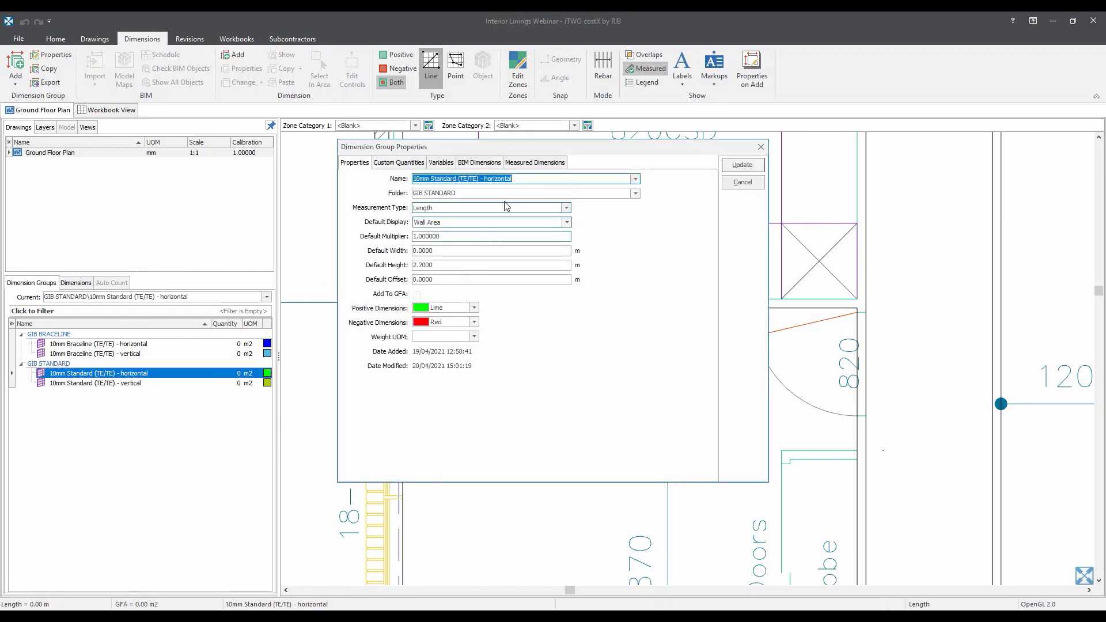
{"action": "left_click", "coordinate": [534, 163]}
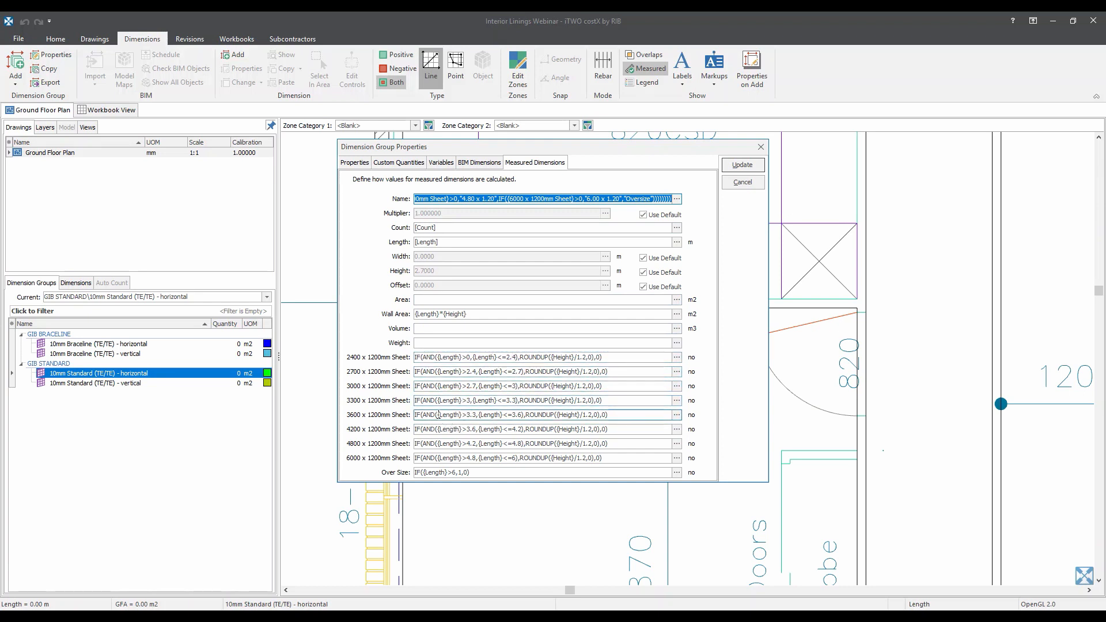
{"action": "left_click_drag", "start_coordinate": [462, 415], "coordinate": [476, 415]}
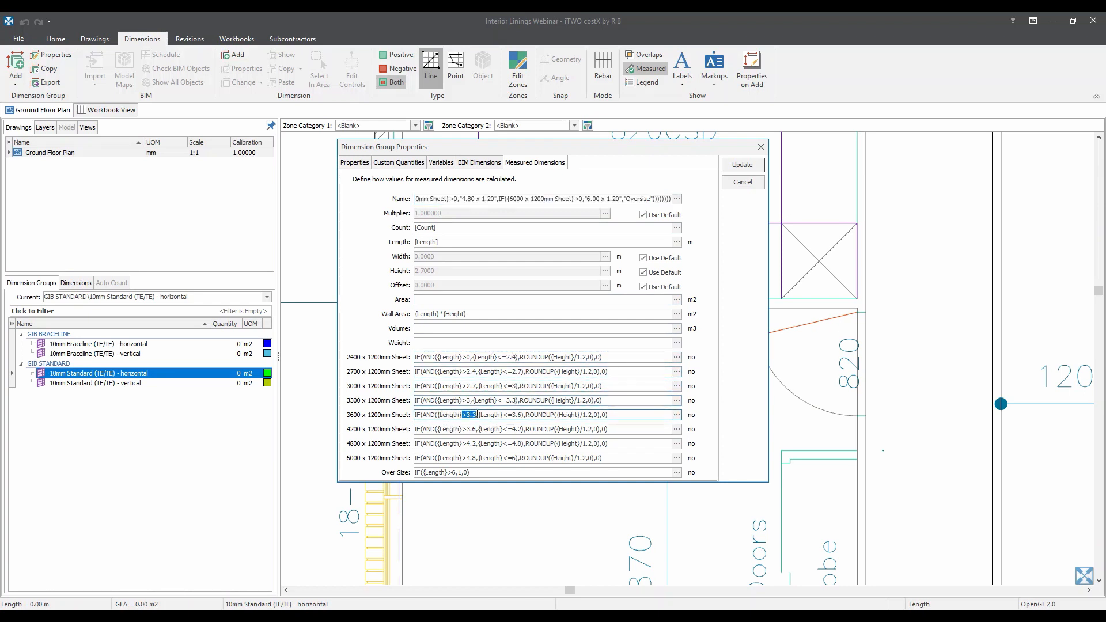
{"action": "left_click", "coordinate": [501, 414]}
{"action": "left_click", "coordinate": [524, 415]}
- In Calculator, divide the wall height 2.7 by the sheet width 1.2, checking that width in the GIB Standard sheet sizes table
{"action": "left_click", "coordinate": [507, 619]}
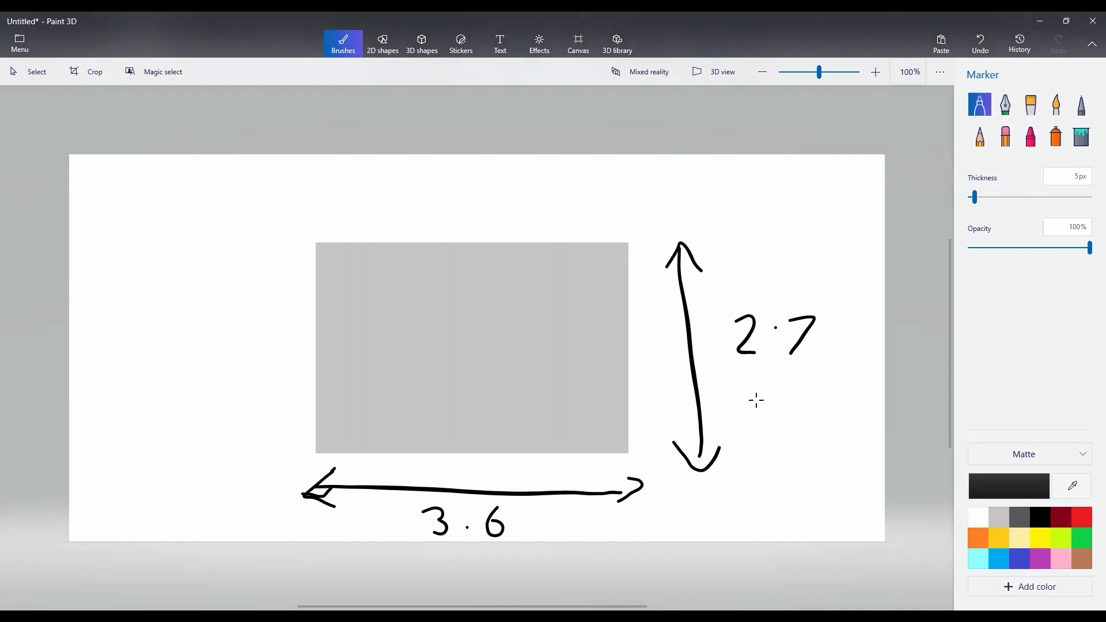
{"action": "left_click", "coordinate": [432, 619]}
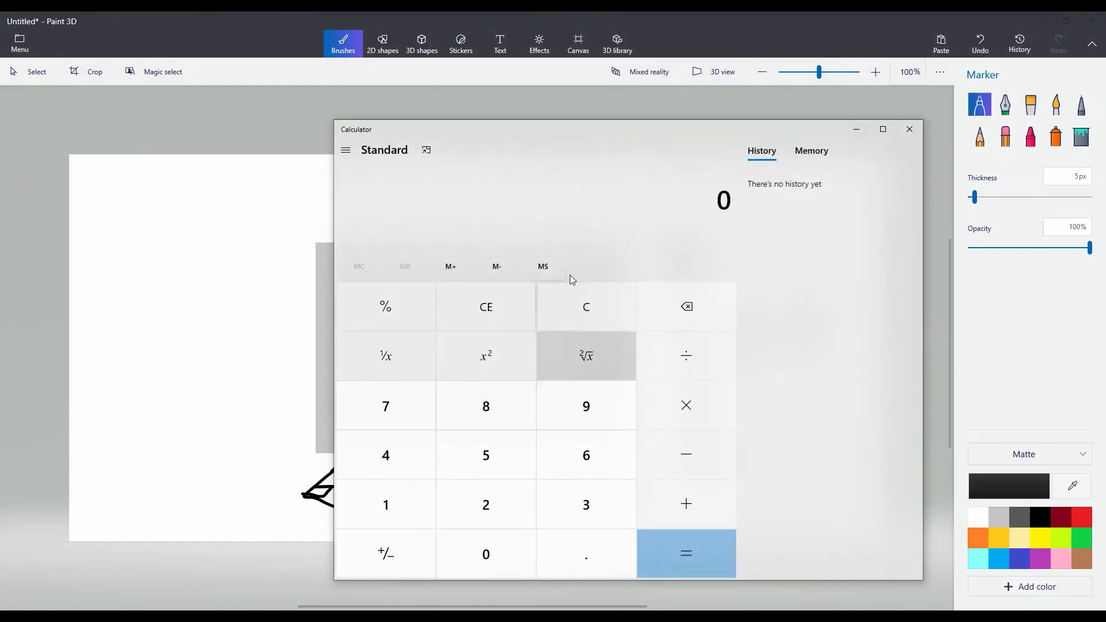
{"action": "left_click", "coordinate": [485, 507]}
{"action": "left_click", "coordinate": [563, 548]}
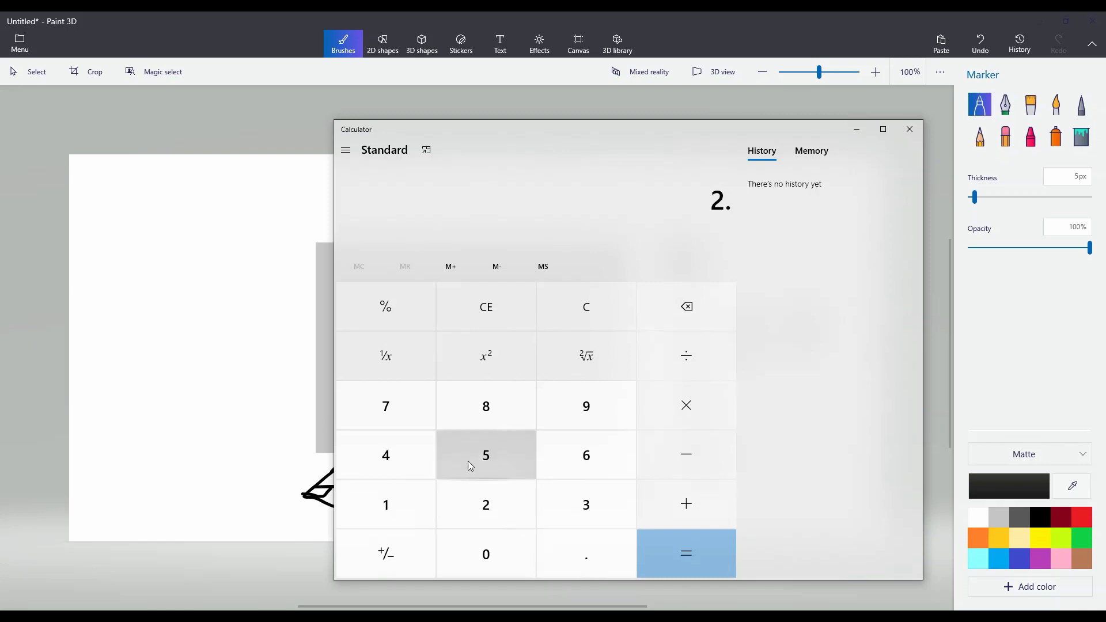
{"action": "left_click", "coordinate": [420, 419]}
{"action": "left_click", "coordinate": [663, 371]}
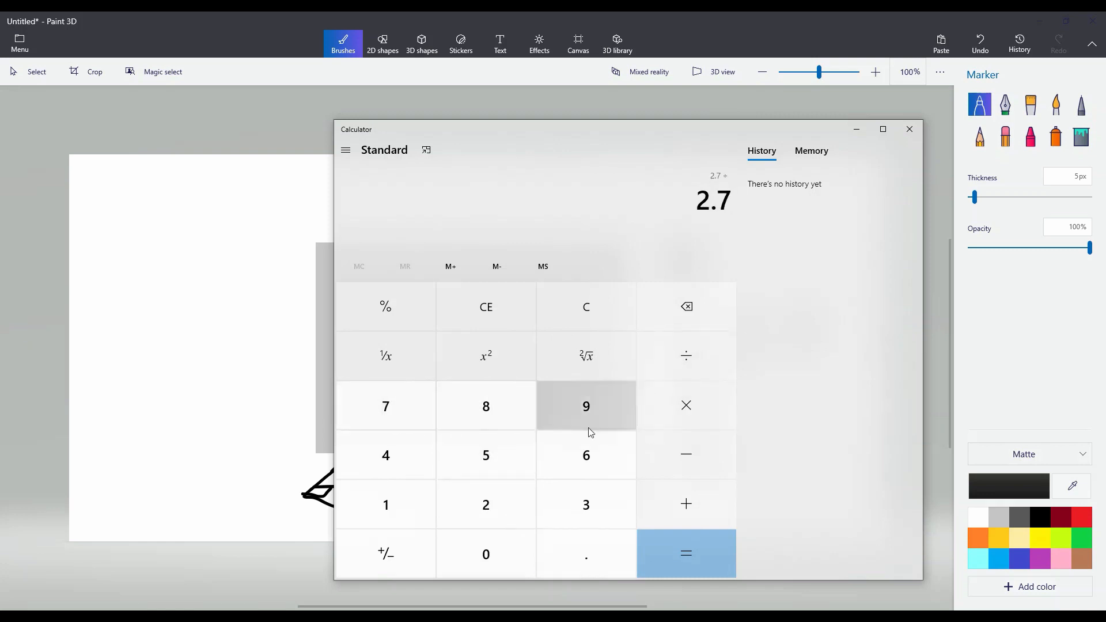
{"action": "left_click", "coordinate": [415, 505]}
{"action": "left_click", "coordinate": [559, 548]}
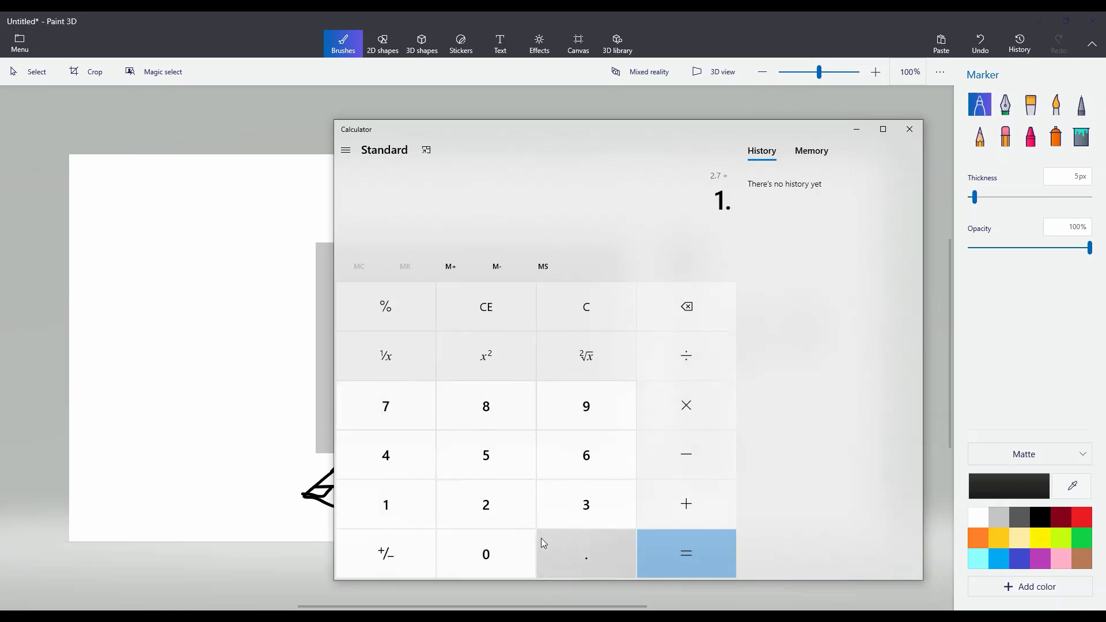
{"action": "left_click", "coordinate": [498, 506]}
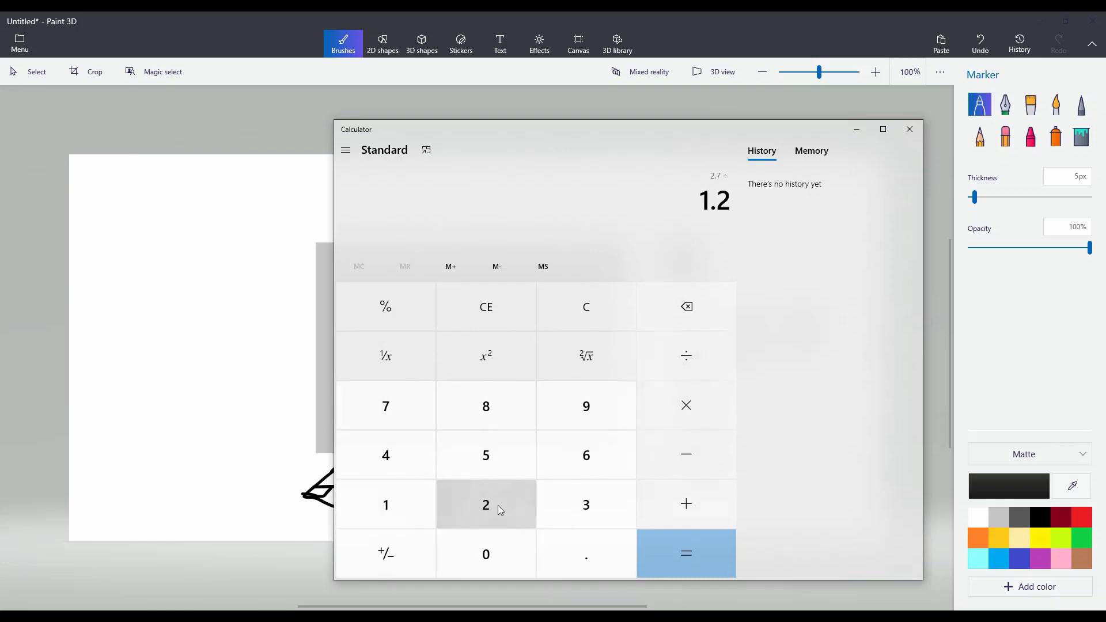
{"action": "left_click", "coordinate": [686, 557]}
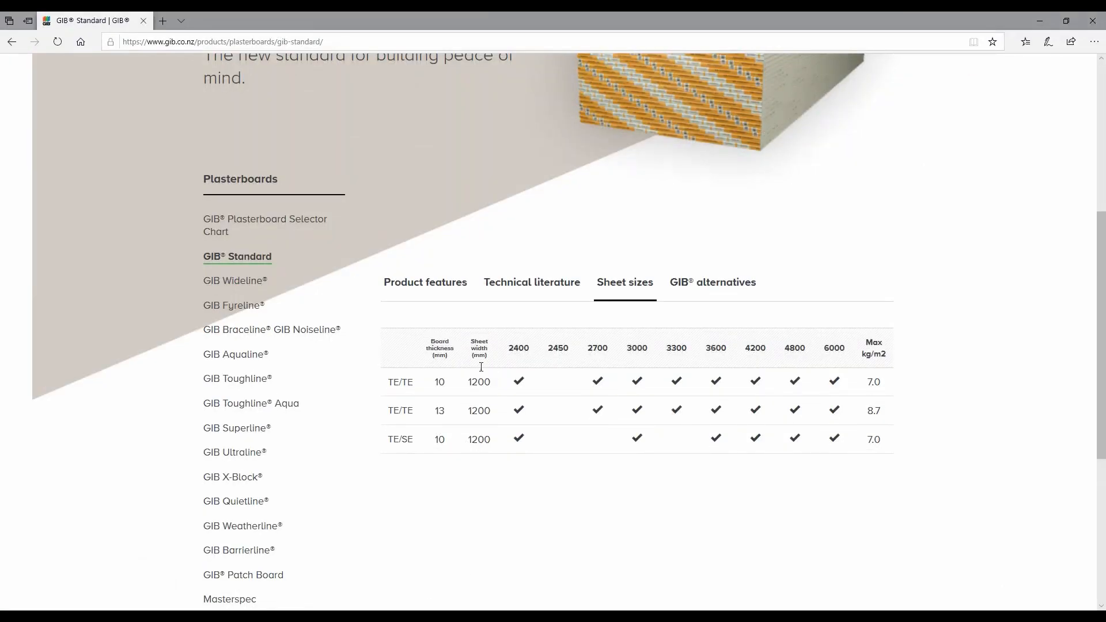
{"action": "left_click", "coordinate": [1031, 21]}
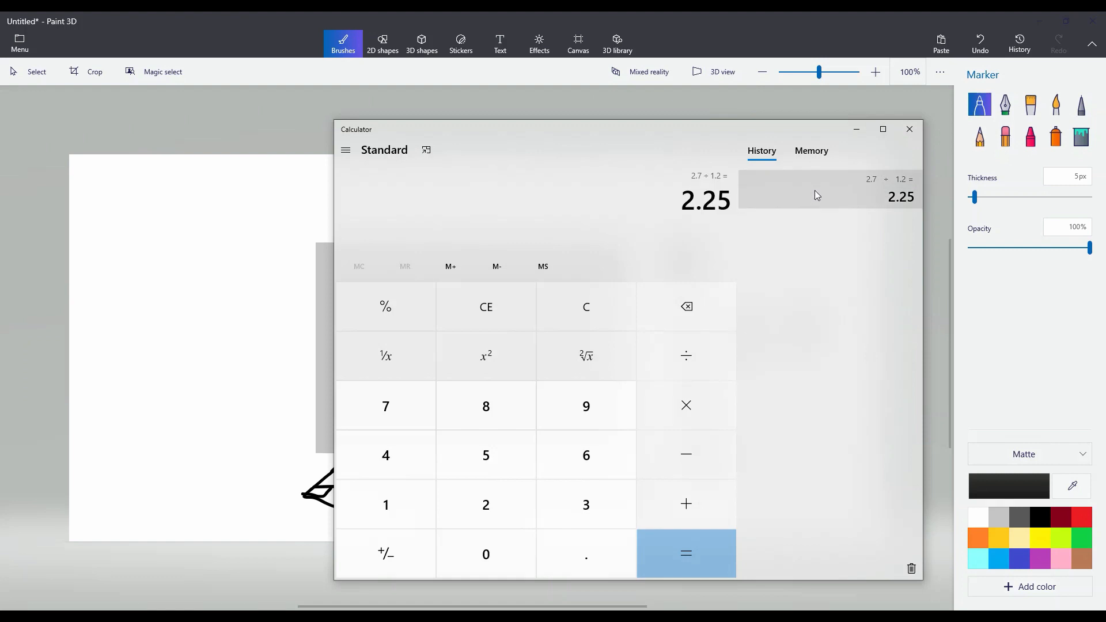
{"action": "left_click", "coordinate": [858, 131]}
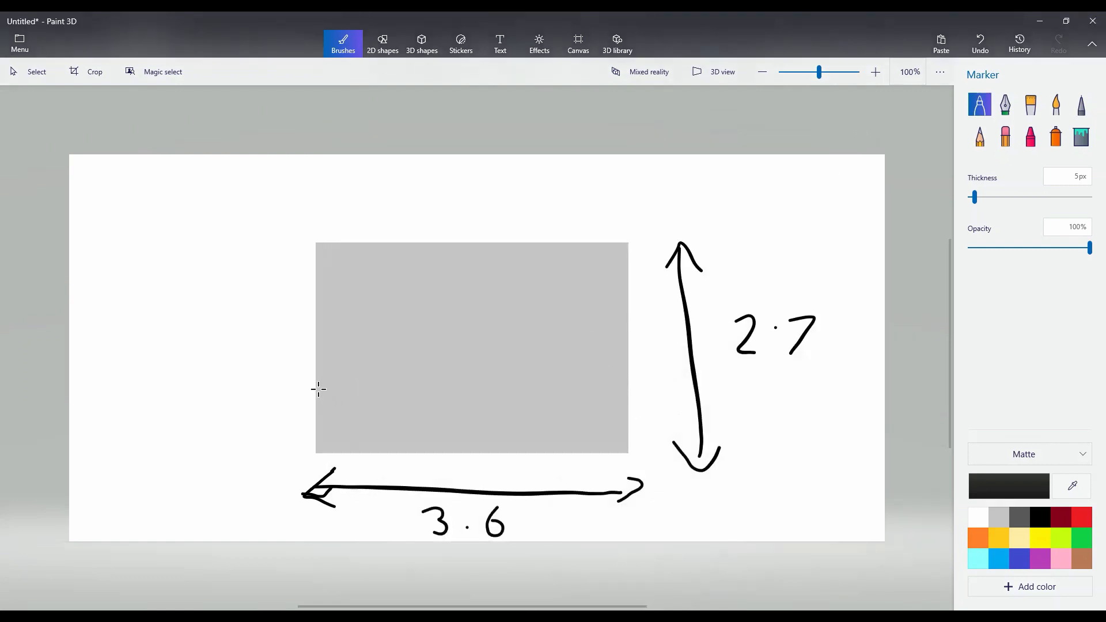
- In Paint 3D, draw two horizontal lines across the grey wall and label the strips 1, 2 and .25 from the bottom up
{"action": "left_click_drag", "start_coordinate": [318, 392], "coordinate": [618, 386]}
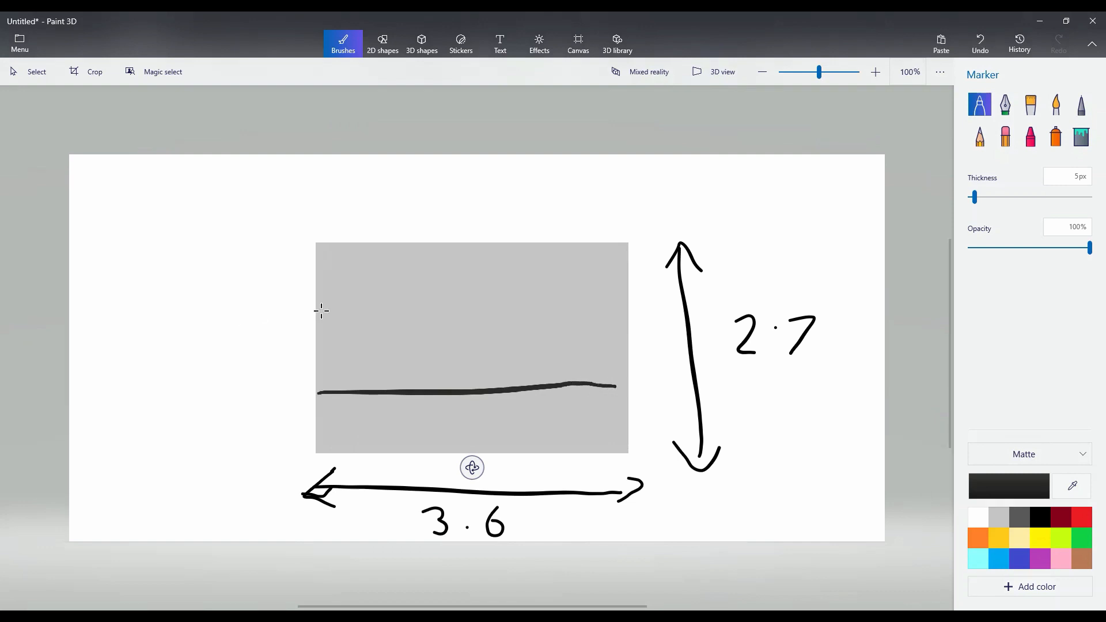
{"action": "left_click_drag", "start_coordinate": [316, 299], "coordinate": [620, 296]}
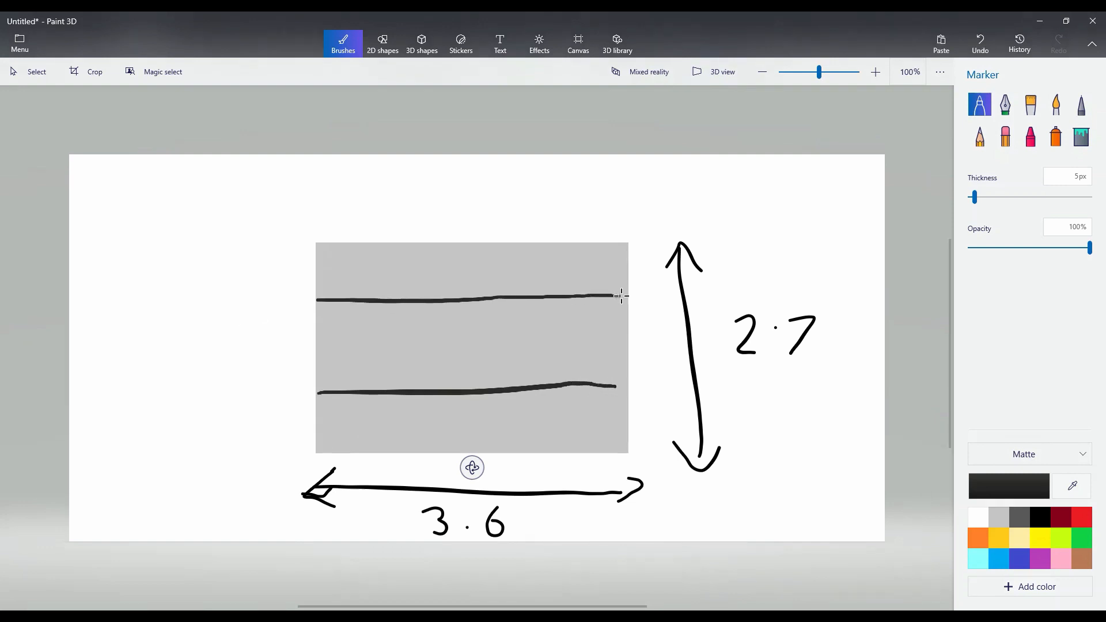
{"action": "left_click_drag", "start_coordinate": [476, 410], "coordinate": [472, 430]}
{"action": "left_click_drag", "start_coordinate": [451, 340], "coordinate": [486, 360]}
{"action": "left_click", "coordinate": [448, 272]}
{"action": "mouse_move", "coordinate": [469, 266]}
{"action": "left_mouse_down"}
{"action": "mouse_move", "coordinate": [491, 283]}
{"action": "mouse_move", "coordinate": [477, 264]}
{"action": "left_mouse_up"}
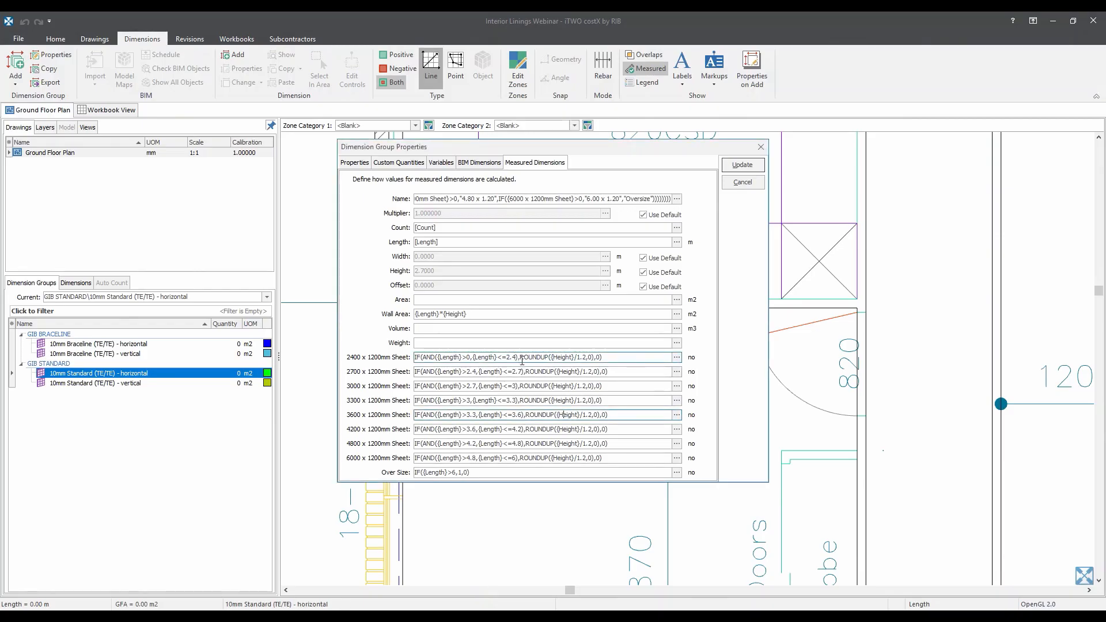
- Return to iTWO costX, examine the ROUNDUP({Height}/1.2,0) part of the horizontal group's sheet formulas and close its properties with Update
{"action": "left_click_drag", "start_coordinate": [521, 361], "coordinate": [543, 360]}
{"action": "left_click", "coordinate": [543, 359]}
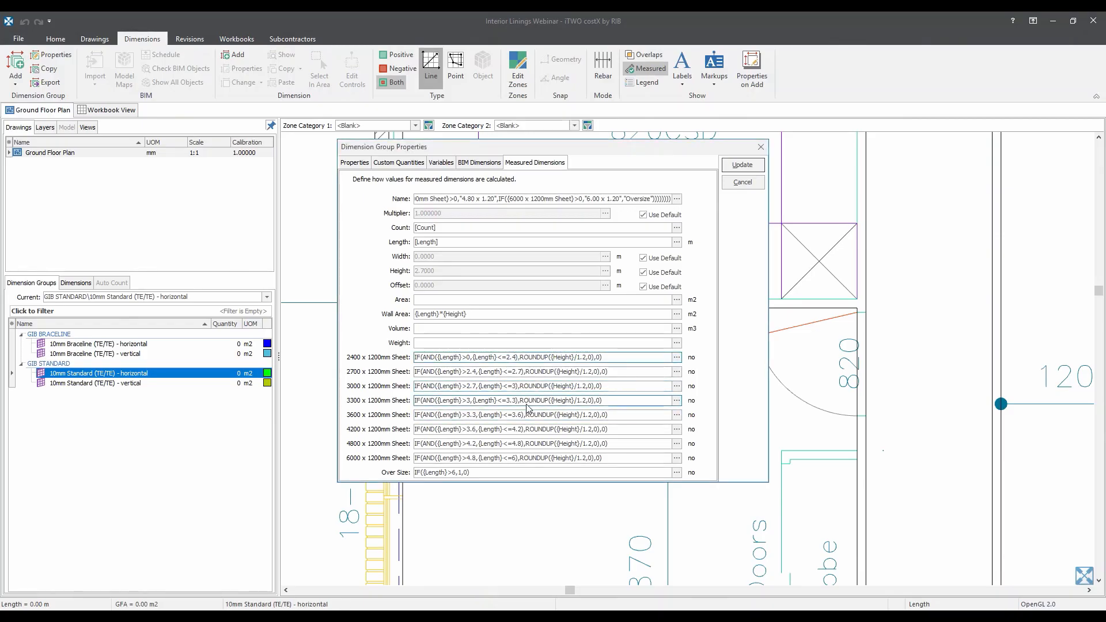
{"action": "left_click_drag", "start_coordinate": [520, 401], "coordinate": [553, 400]}
{"action": "left_click", "coordinate": [555, 400]}
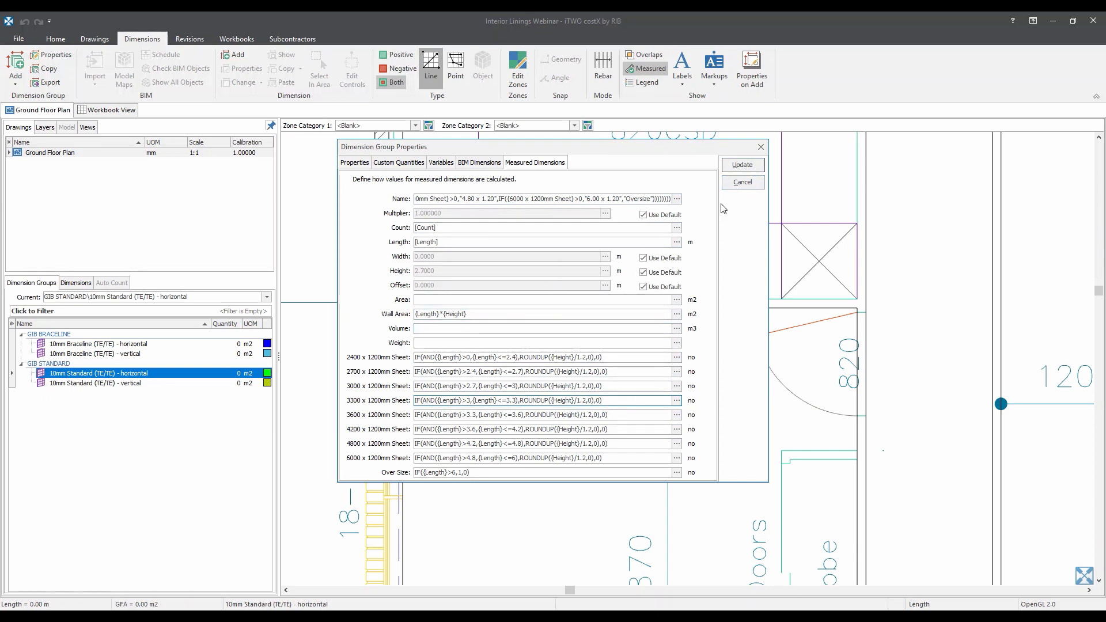
{"action": "left_click", "coordinate": [742, 165]}
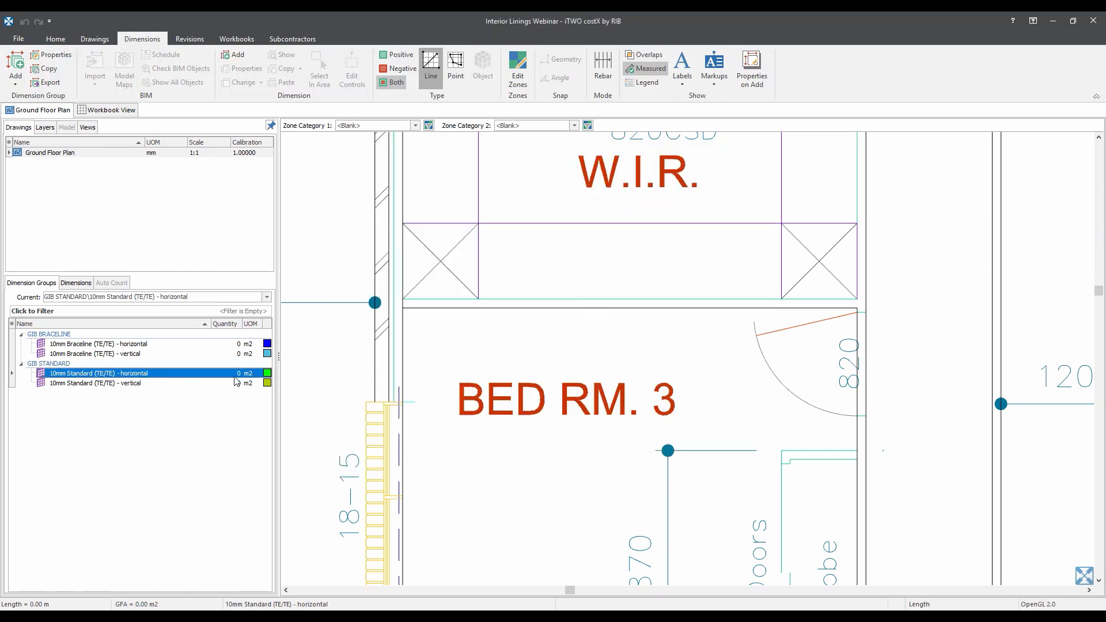
- Measure the wall between W.I.R. and Bed Rm. 3 with the horizontal group, inspect its sheet quantity and delete the dimension
{"action": "left_click", "coordinate": [603, 321]}
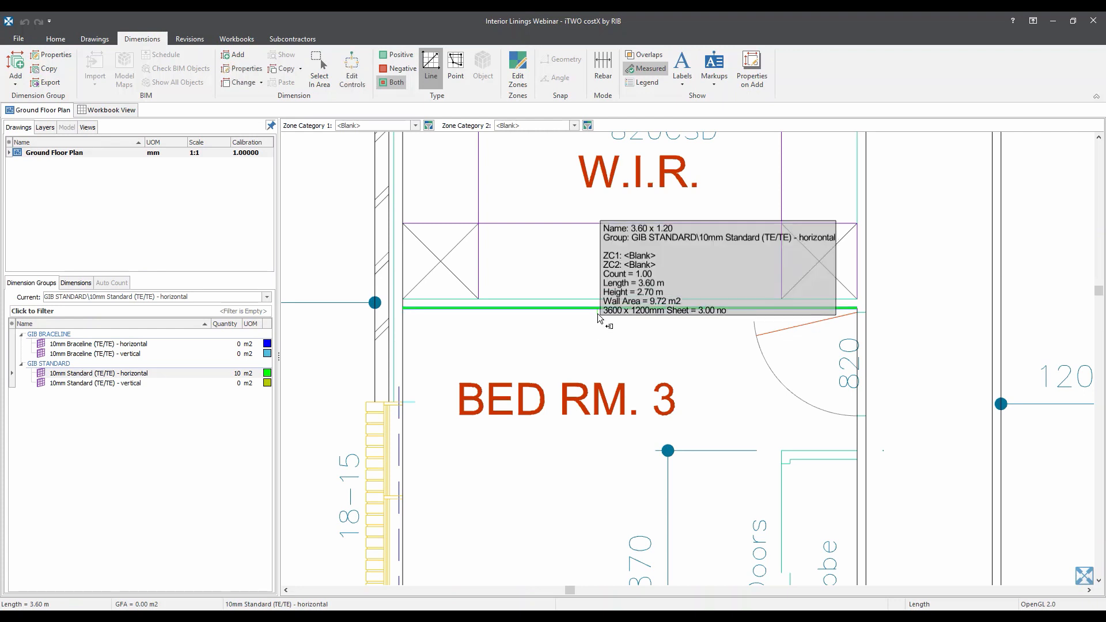
{"action": "key", "text": "Delete"}
{"action": "key", "text": "Return"}
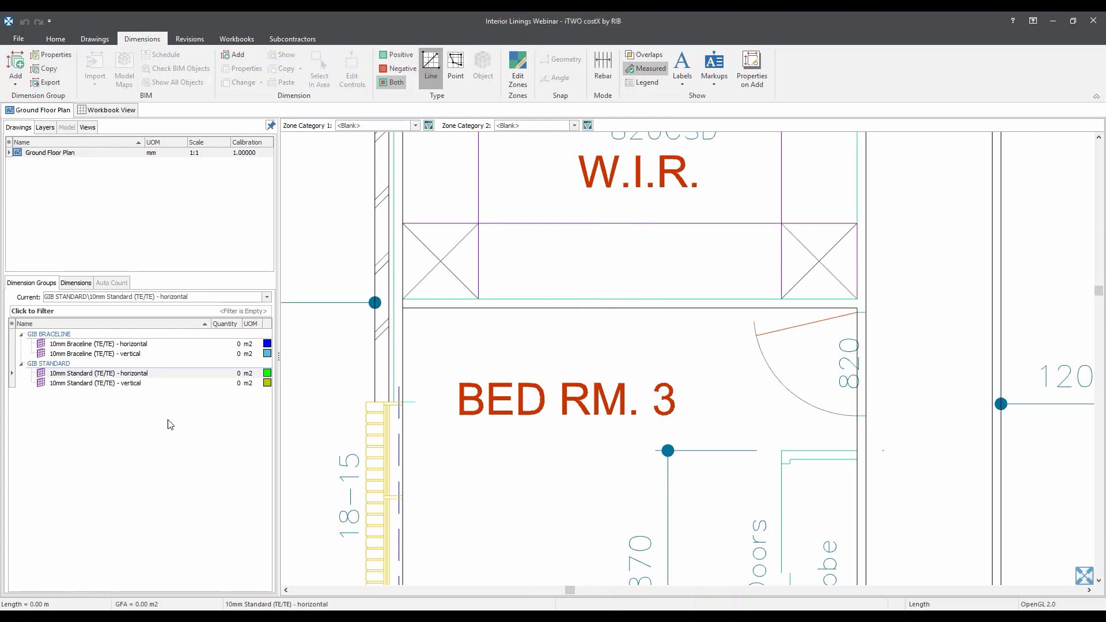
- Open the 10mm Standard (TE/TE) - vertical properties and examine the height conditions in the 2700 x 1200mm Sheet formula
{"action": "left_click", "coordinate": [134, 383]}
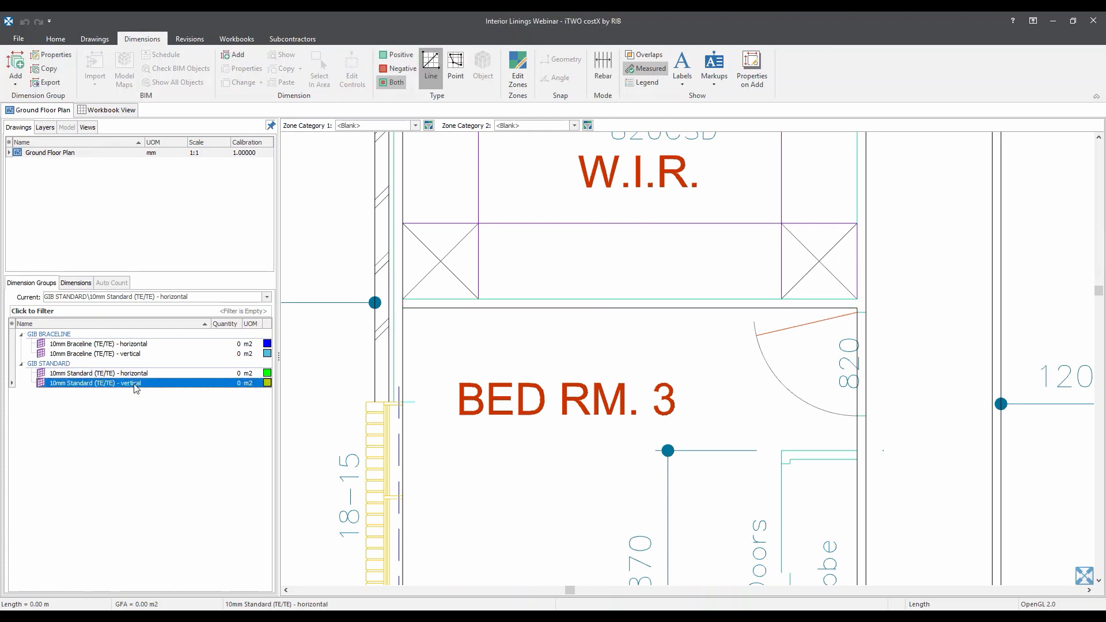
{"action": "double_click", "coordinate": [135, 383]}
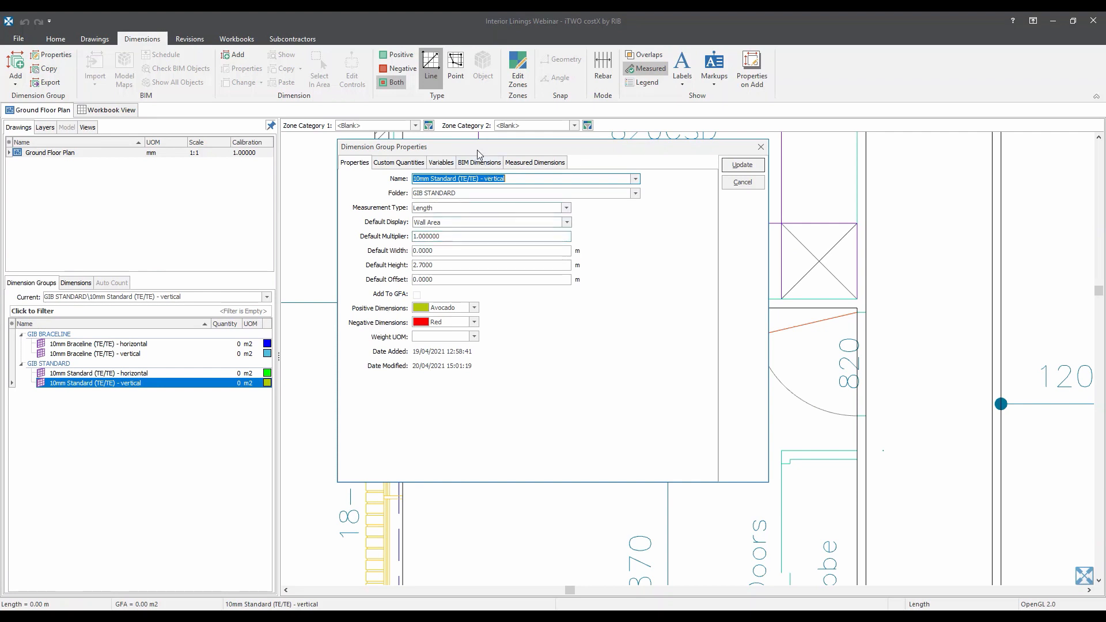
{"action": "left_click_drag", "start_coordinate": [479, 150], "coordinate": [499, 165]}
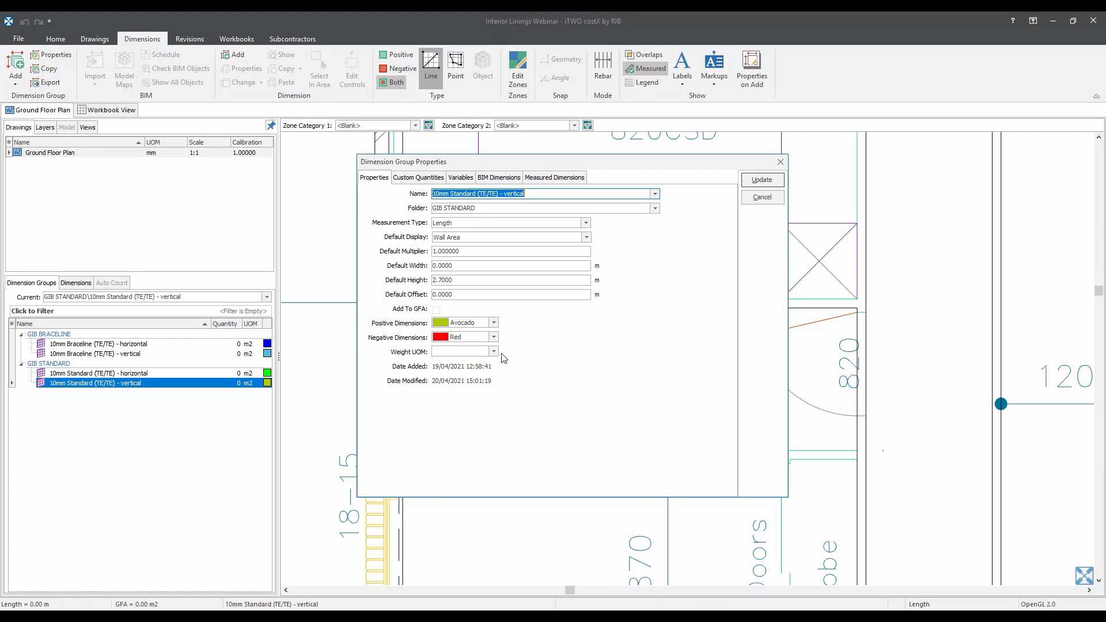
{"action": "left_click", "coordinate": [544, 177]}
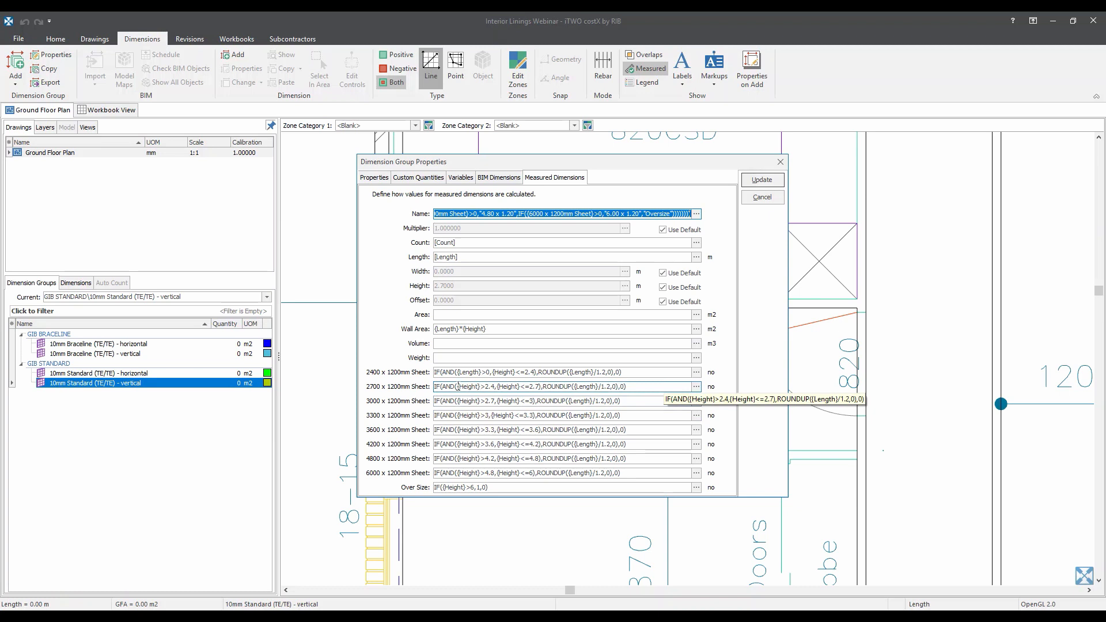
{"action": "left_click_drag", "start_coordinate": [464, 384], "coordinate": [537, 389]}
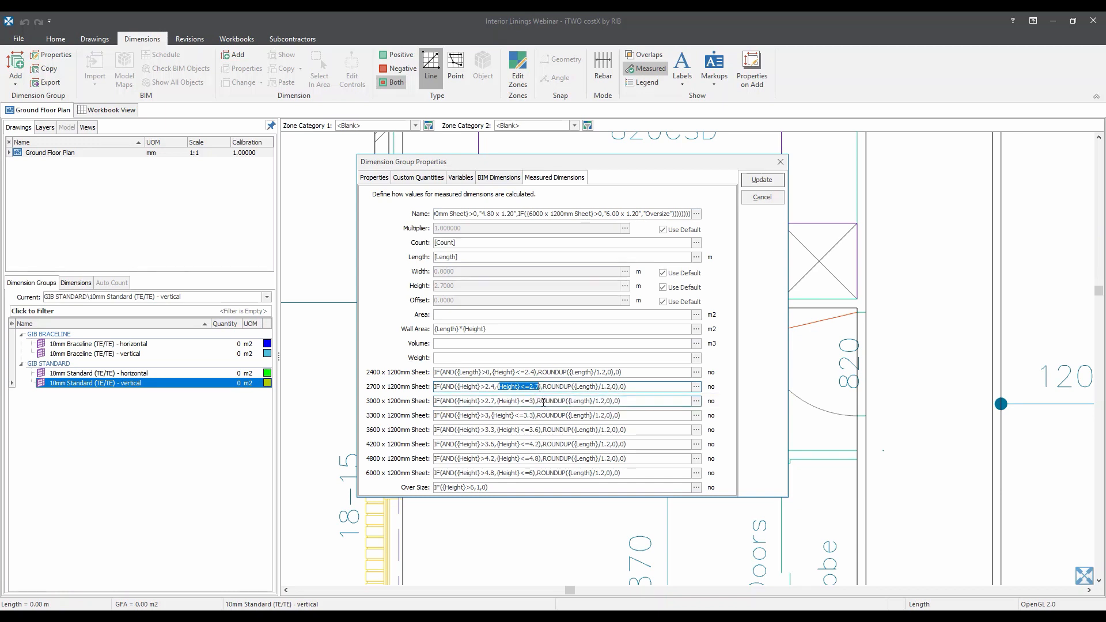
{"action": "left_click", "coordinate": [544, 387]}
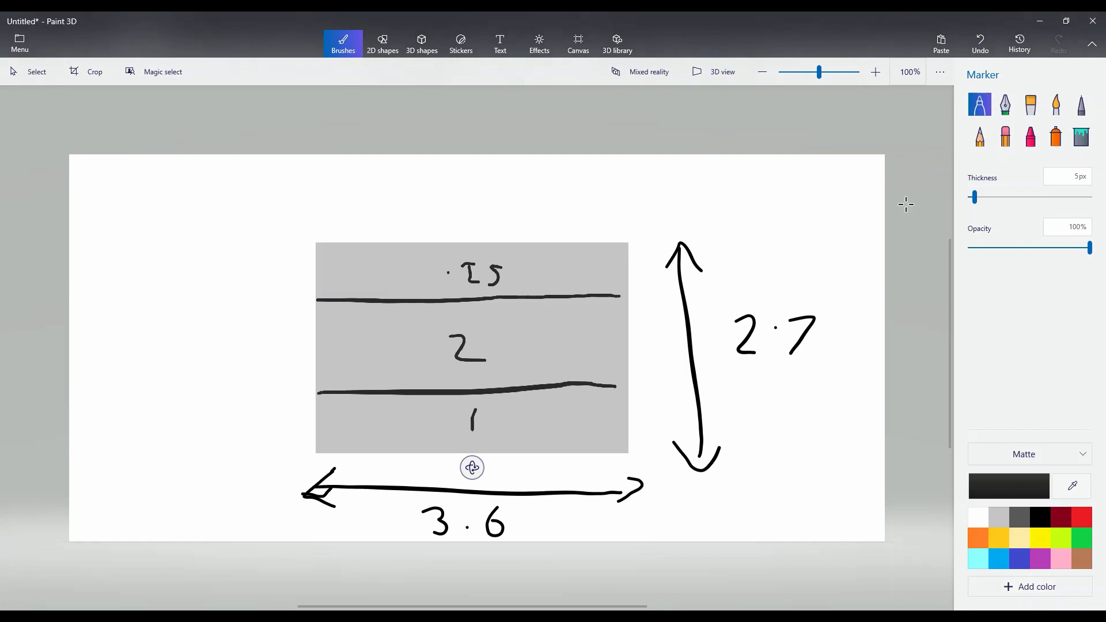
- Switch to Paint 3D and undo the strip labels and both horizontal lines on the grey wall
{"action": "left_click", "coordinate": [982, 45]}
{"action": "left_click", "coordinate": [982, 45]}
{"action": "left_click", "coordinate": [982, 45]}
{"action": "left_click", "coordinate": [982, 44]}
{"action": "left_click", "coordinate": [982, 45]}
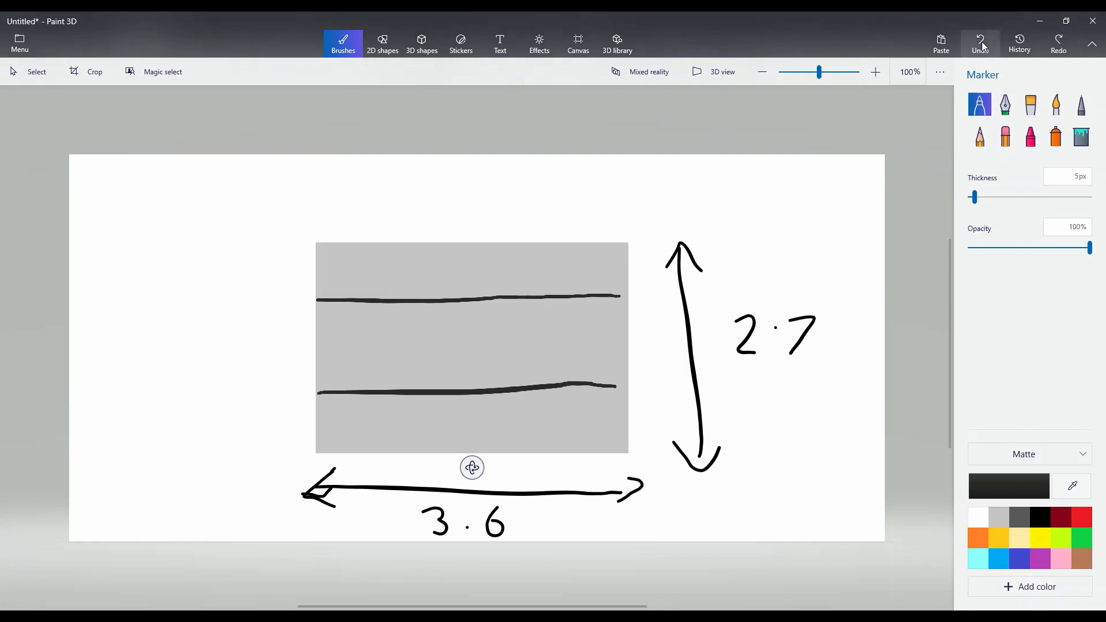
{"action": "left_click", "coordinate": [982, 45]}
{"action": "left_click", "coordinate": [982, 45]}
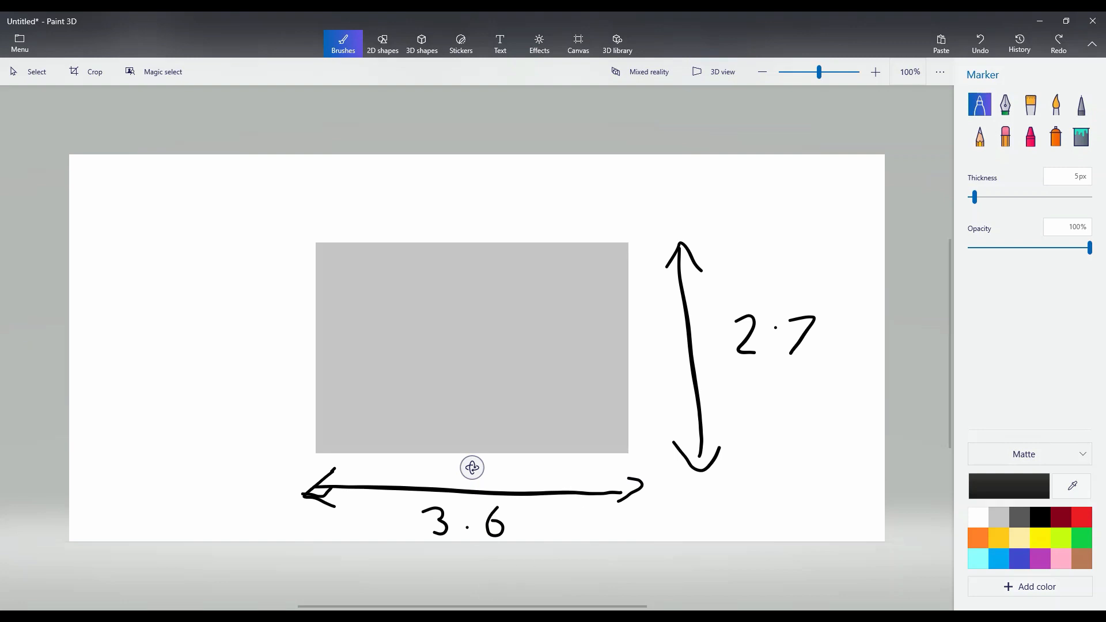
- Switch to Calculator and divide the wall length 3.6 by the sheet width 1.2
{"action": "key", "text": "alt+Tab"}
{"action": "left_click", "coordinate": [585, 306]}
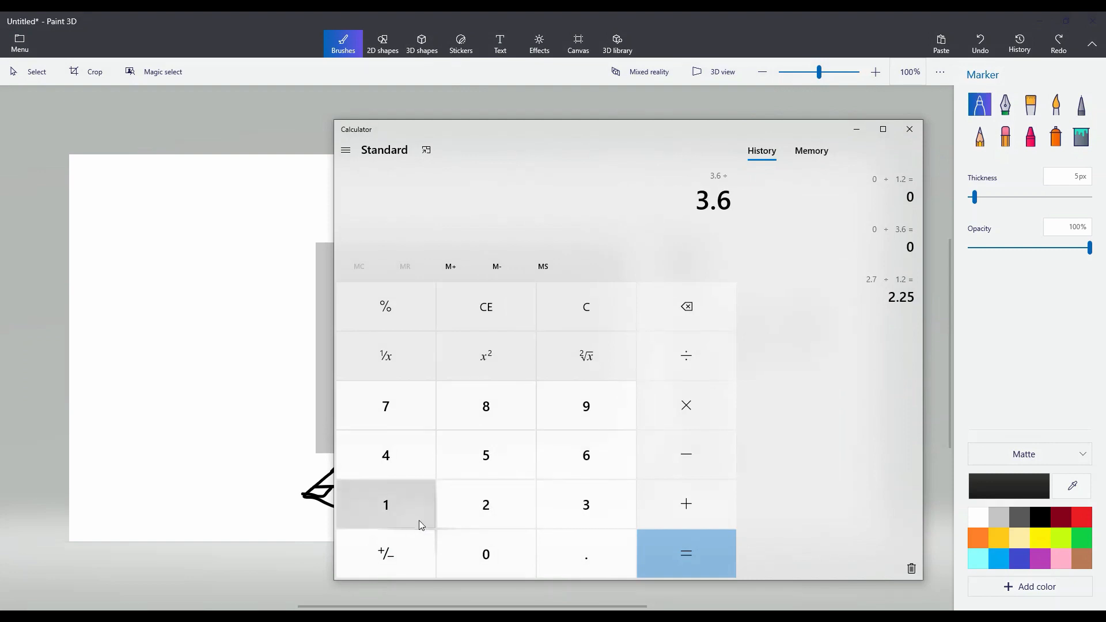
{"action": "left_click", "coordinate": [419, 524]}
{"action": "left_click", "coordinate": [560, 552]}
{"action": "left_click", "coordinate": [486, 504]}
{"action": "left_click", "coordinate": [693, 560]}
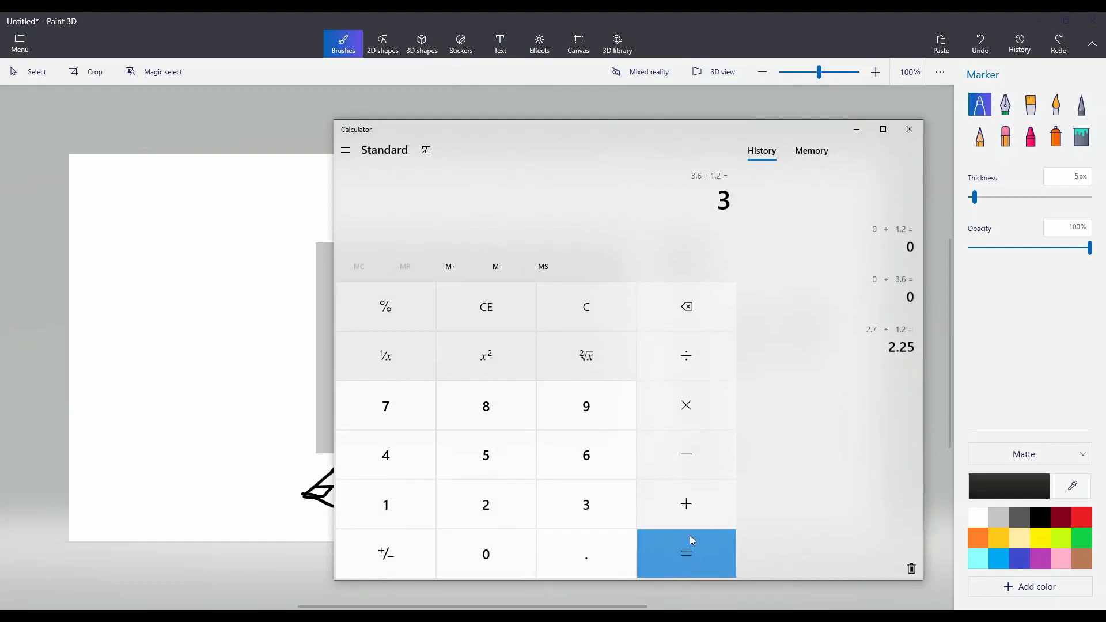
{"action": "key", "text": "ctrl+c"}
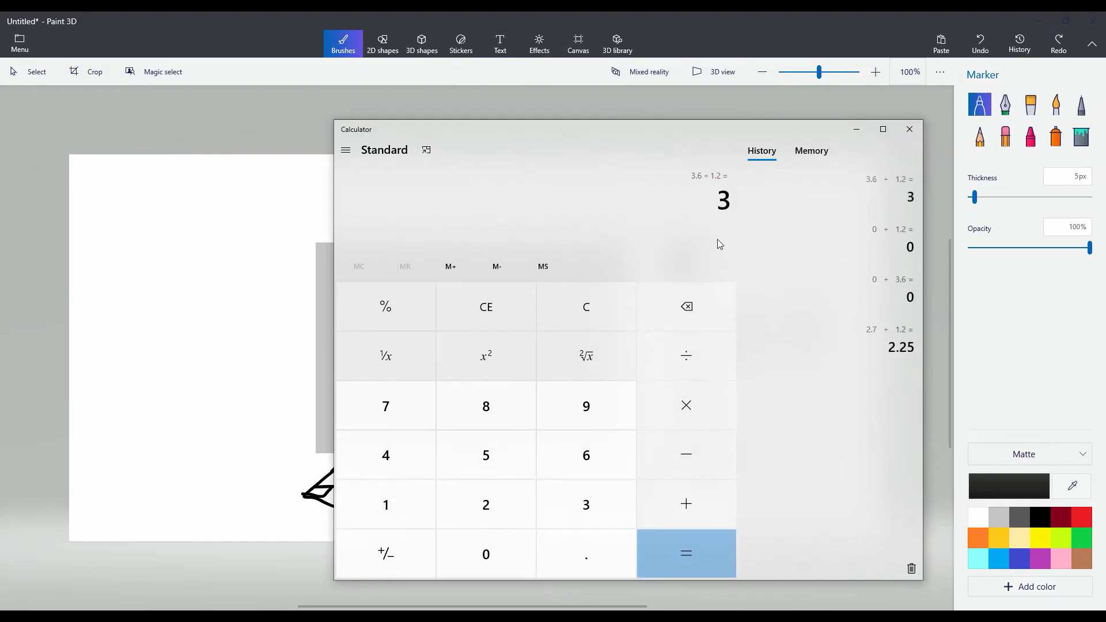
{"action": "left_click", "coordinate": [858, 140]}
- In Paint 3D, draw two vertical lines down the grey wall and label the resulting strips 1, 2 and 3 from left to right
{"action": "left_click_drag", "start_coordinate": [405, 254], "coordinate": [399, 421]}
{"action": "left_click_drag", "start_coordinate": [514, 257], "coordinate": [499, 426]}
{"action": "left_click_drag", "start_coordinate": [344, 308], "coordinate": [345, 350]}
{"action": "mouse_move", "coordinate": [429, 317]}
{"action": "left_mouse_down"}
{"action": "mouse_move", "coordinate": [446, 311]}
{"action": "mouse_move", "coordinate": [483, 350]}
{"action": "left_mouse_up"}
{"action": "mouse_move", "coordinate": [567, 305]}
{"action": "left_mouse_down"}
{"action": "mouse_move", "coordinate": [585, 337]}
{"action": "mouse_move", "coordinate": [553, 365]}
{"action": "left_mouse_up"}
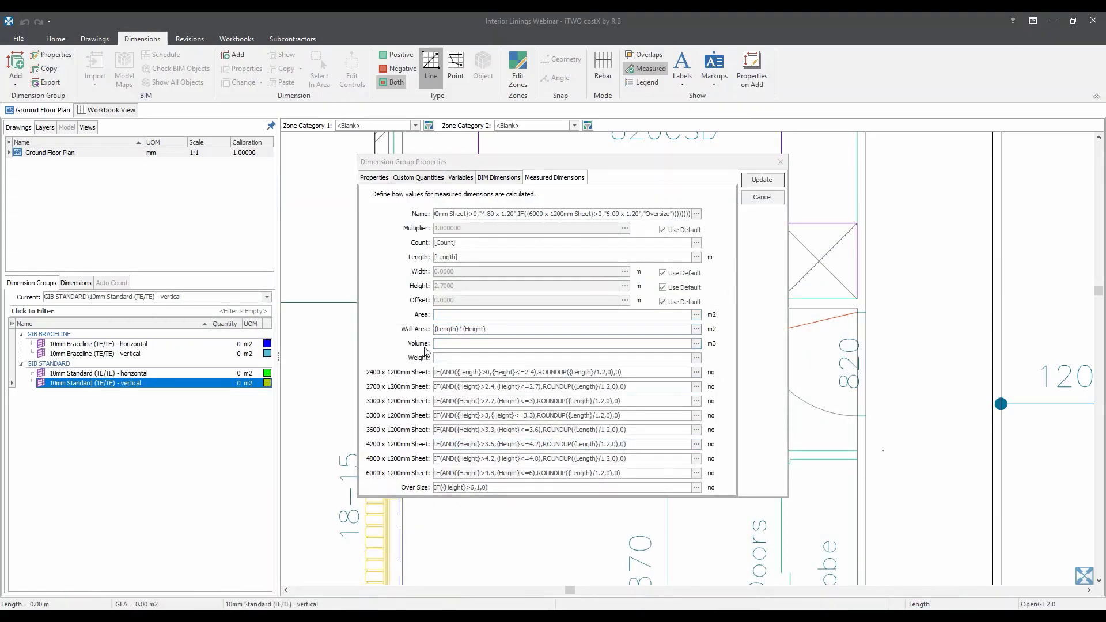
- In iTWO costX, cancel the properties, measure the wall between W.I.R. and Bed Rm. 3 with the vertical group and inspect its sheet quantity
{"action": "left_click", "coordinate": [757, 197]}
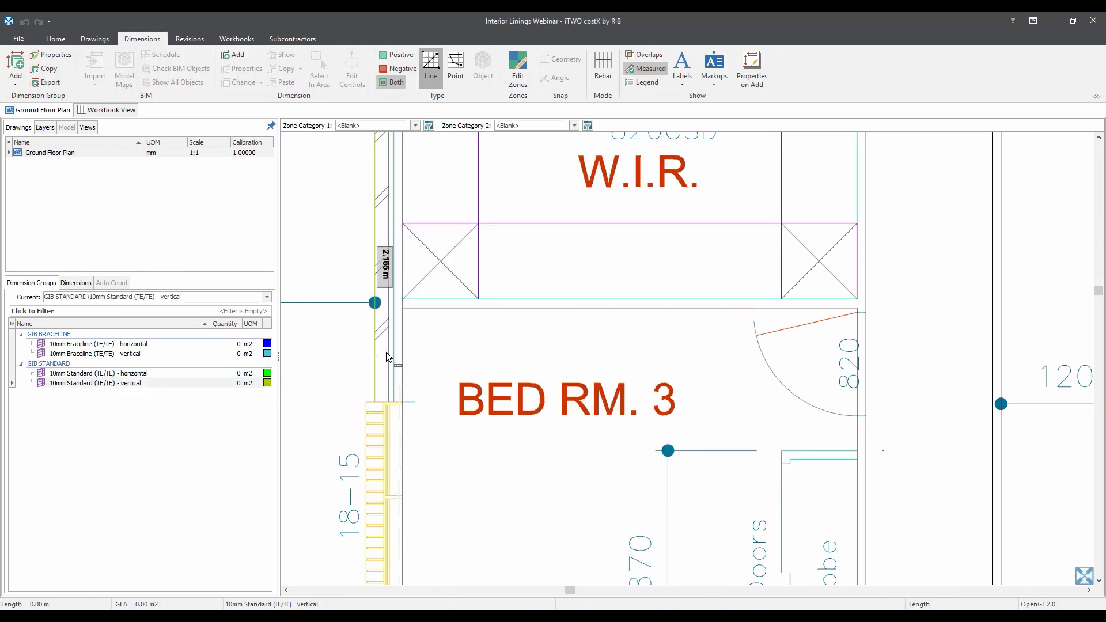
{"action": "left_click", "coordinate": [502, 323]}
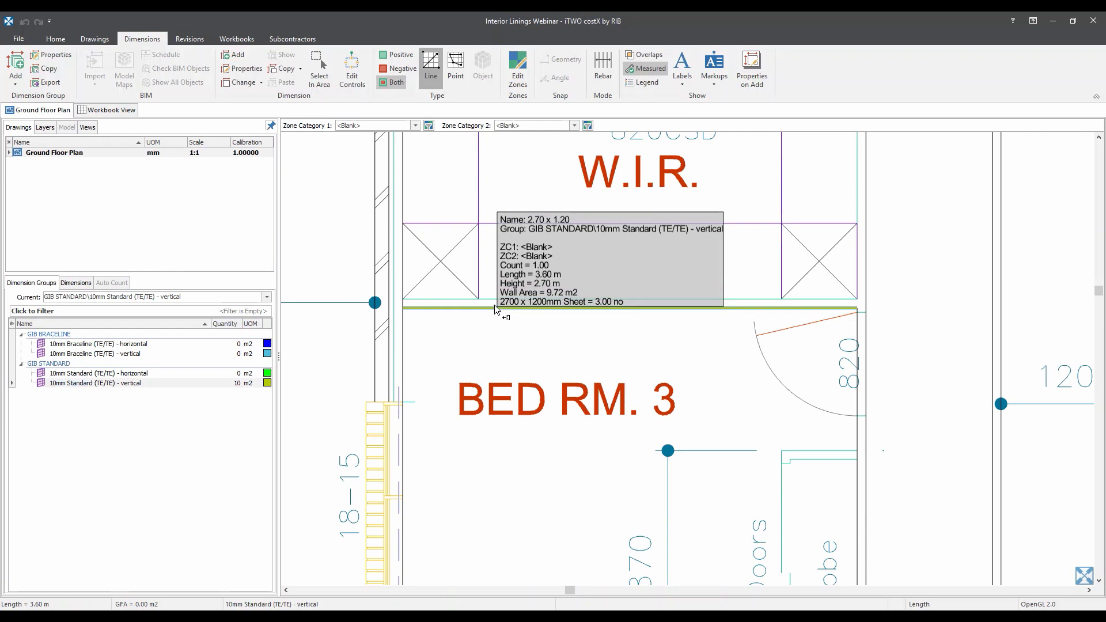
{"action": "scroll", "coordinate": [490, 311], "scroll_direction": "down", "scroll_amount": 2}
{"action": "scroll", "coordinate": [538, 338], "scroll_direction": "up", "scroll_amount": 2}
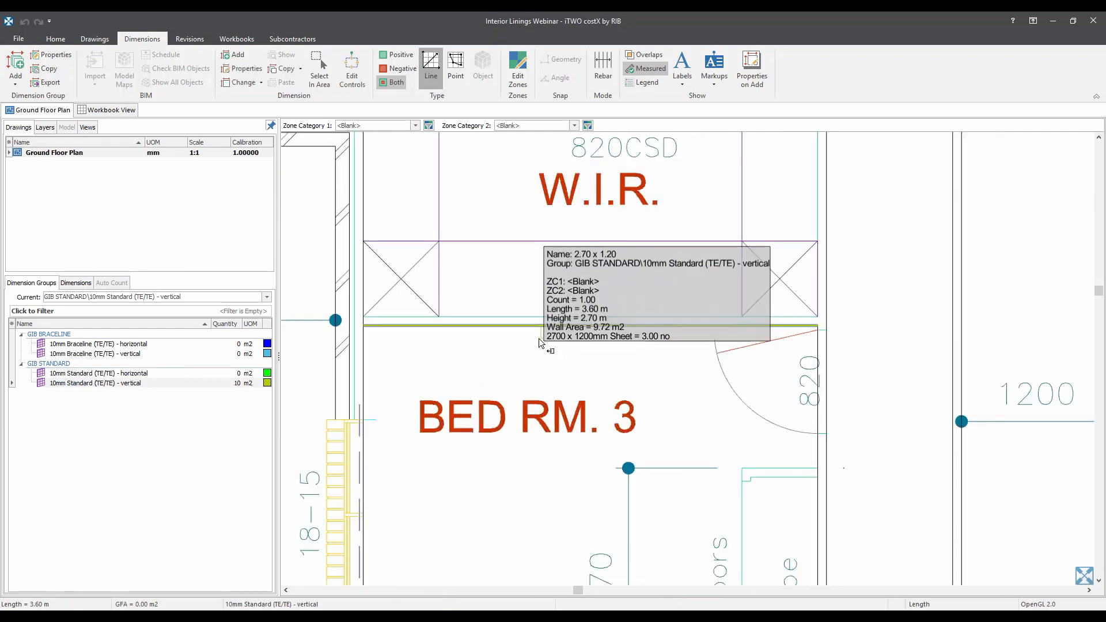
{"action": "scroll", "coordinate": [525, 326], "scroll_direction": "up", "scroll_amount": 1}
{"action": "scroll", "coordinate": [538, 330], "scroll_direction": "up", "scroll_amount": 1}
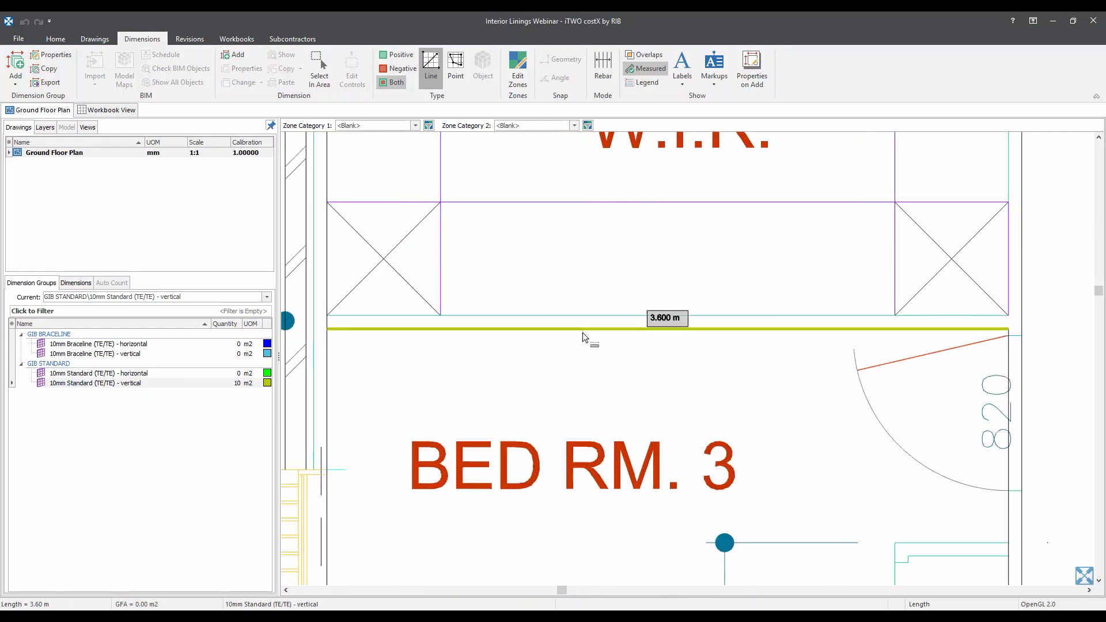
{"action": "mouse_move", "coordinate": [552, 337]}
{"action": "scroll", "coordinate": [552, 338], "scroll_direction": "down", "scroll_amount": 4}
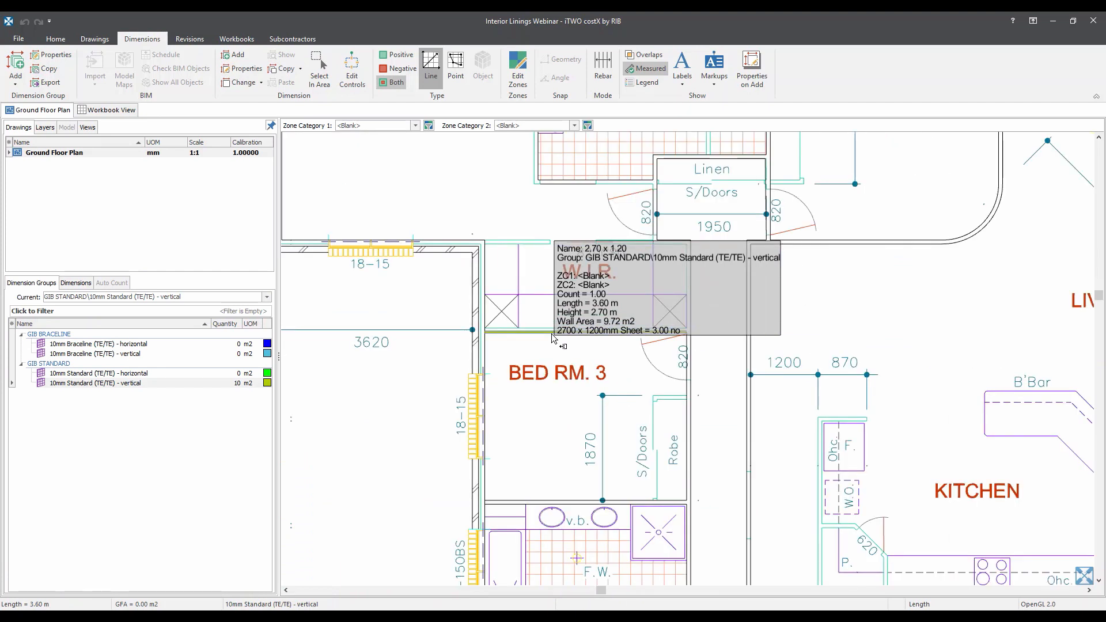
{"action": "scroll", "coordinate": [558, 306], "scroll_direction": "up", "scroll_amount": 3}
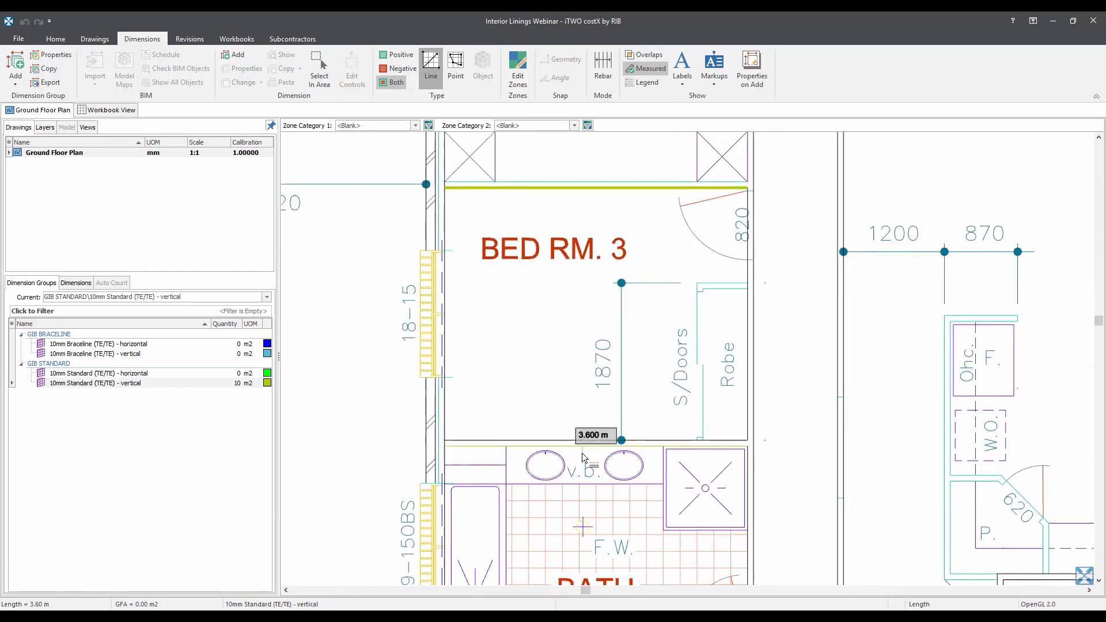
- Measure the wall between Bed Rm. 3 and Bath with the 10mm Standard vertical group
{"action": "scroll", "coordinate": [583, 457], "scroll_direction": "up", "scroll_amount": 1}
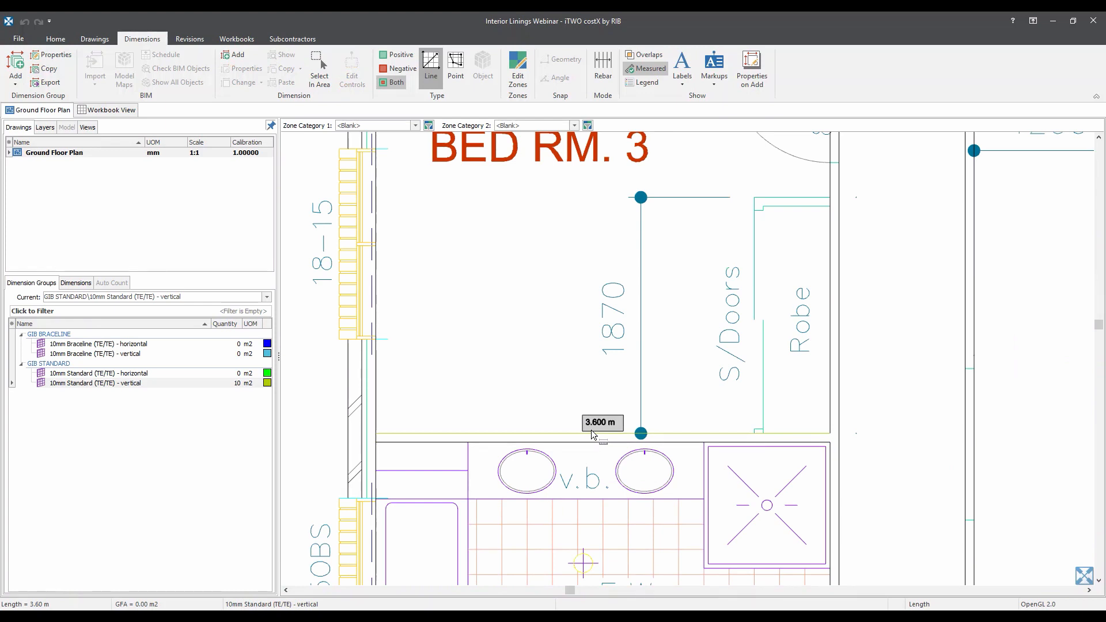
{"action": "scroll", "coordinate": [591, 430], "scroll_direction": "down", "scroll_amount": 1}
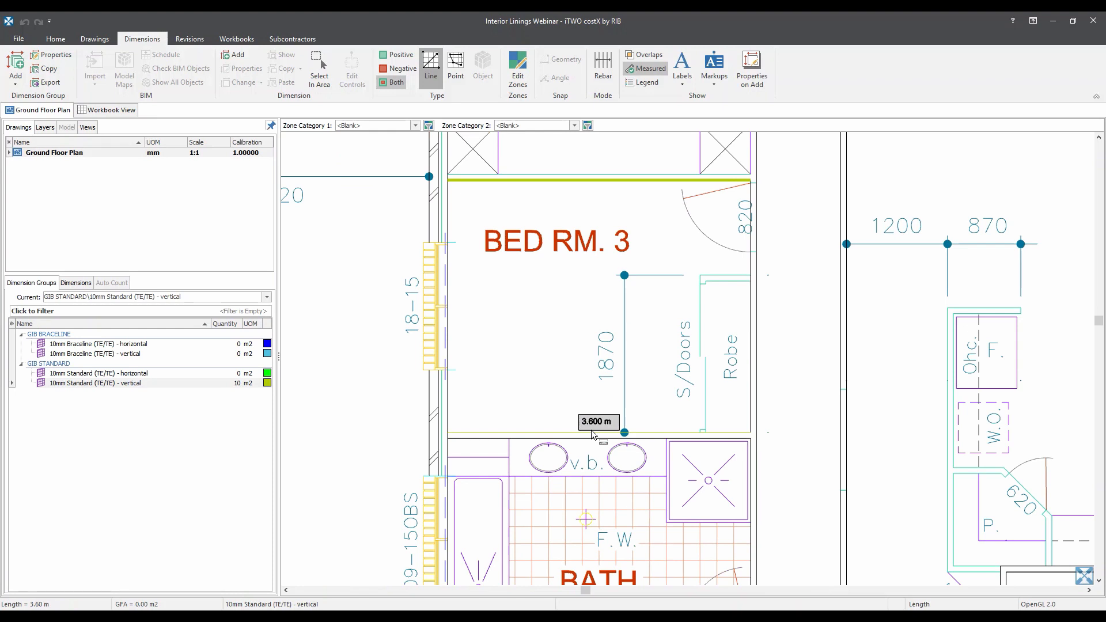
{"action": "left_click", "coordinate": [593, 425]}
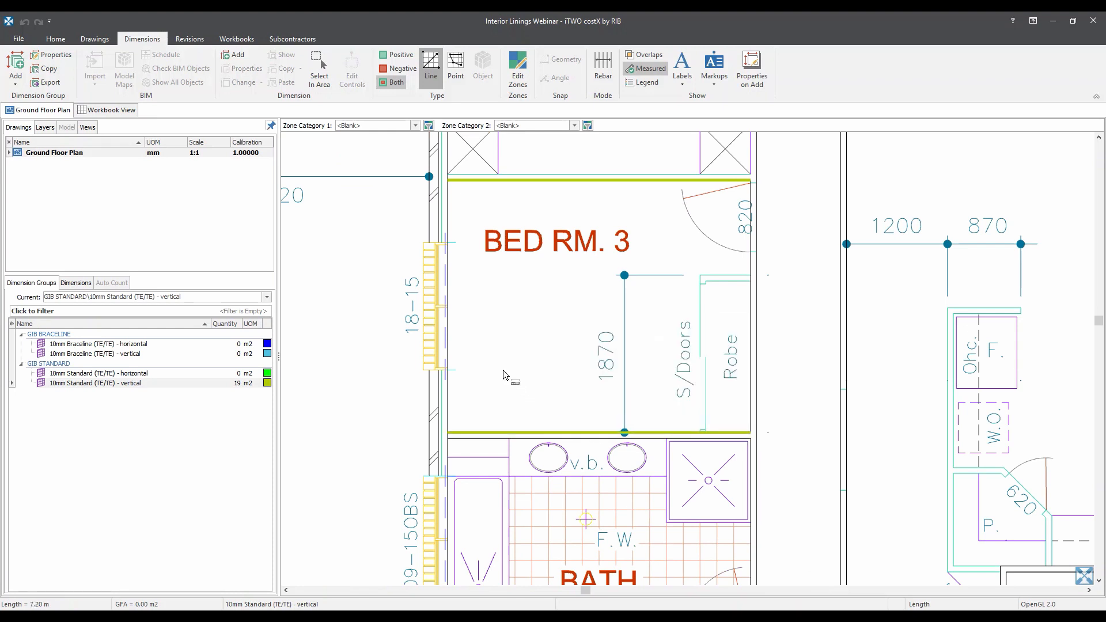
{"action": "scroll", "coordinate": [503, 370], "scroll_direction": "down", "scroll_amount": 1}
{"action": "left_click", "coordinate": [208, 383]}
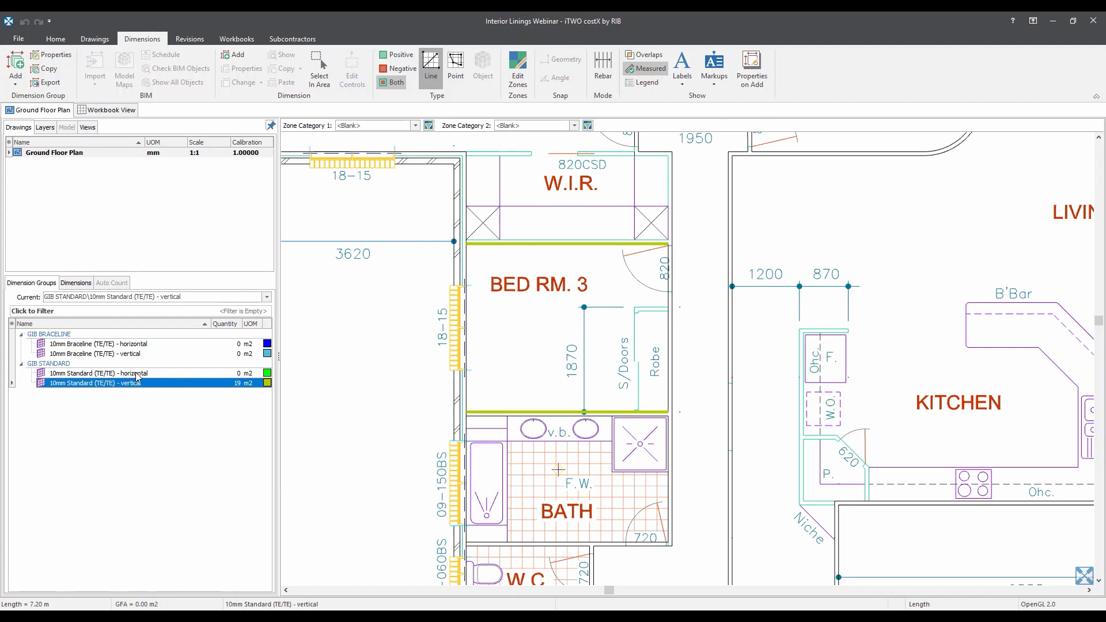
- Measure the two 2.200 m long walls of the W.C. with the 10mm Standard horizontal group
{"action": "scroll", "coordinate": [647, 383], "scroll_direction": "down", "scroll_amount": 2}
{"action": "scroll", "coordinate": [637, 453], "scroll_direction": "up", "scroll_amount": 2}
{"action": "left_click_drag", "start_coordinate": [623, 459], "coordinate": [617, 427]}
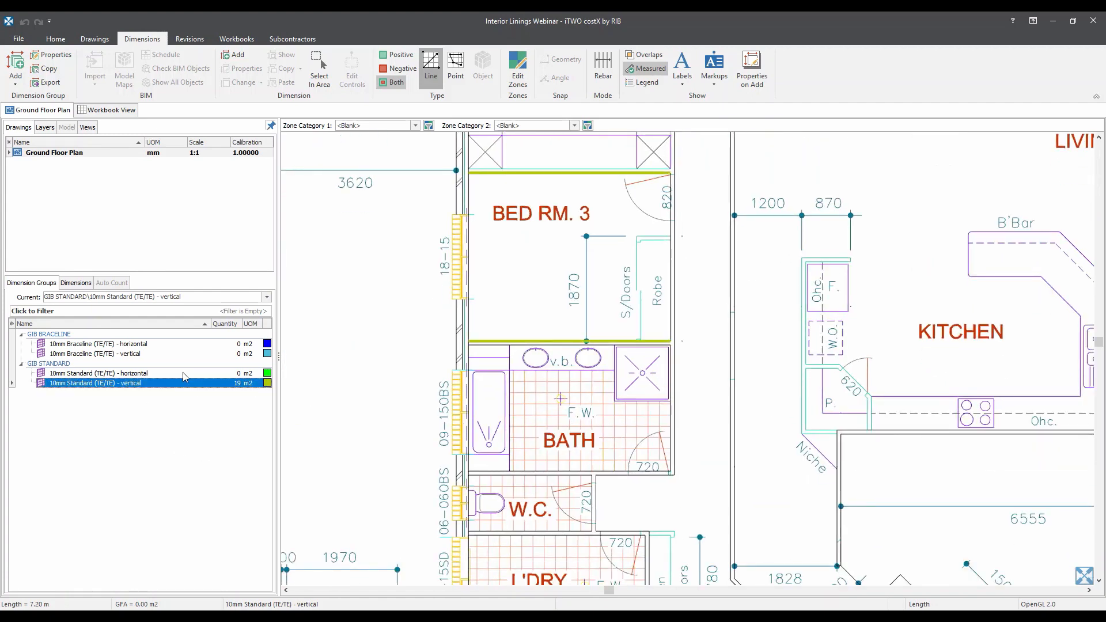
{"action": "left_click", "coordinate": [185, 375]}
{"action": "scroll", "coordinate": [526, 423], "scroll_direction": "up", "scroll_amount": 3}
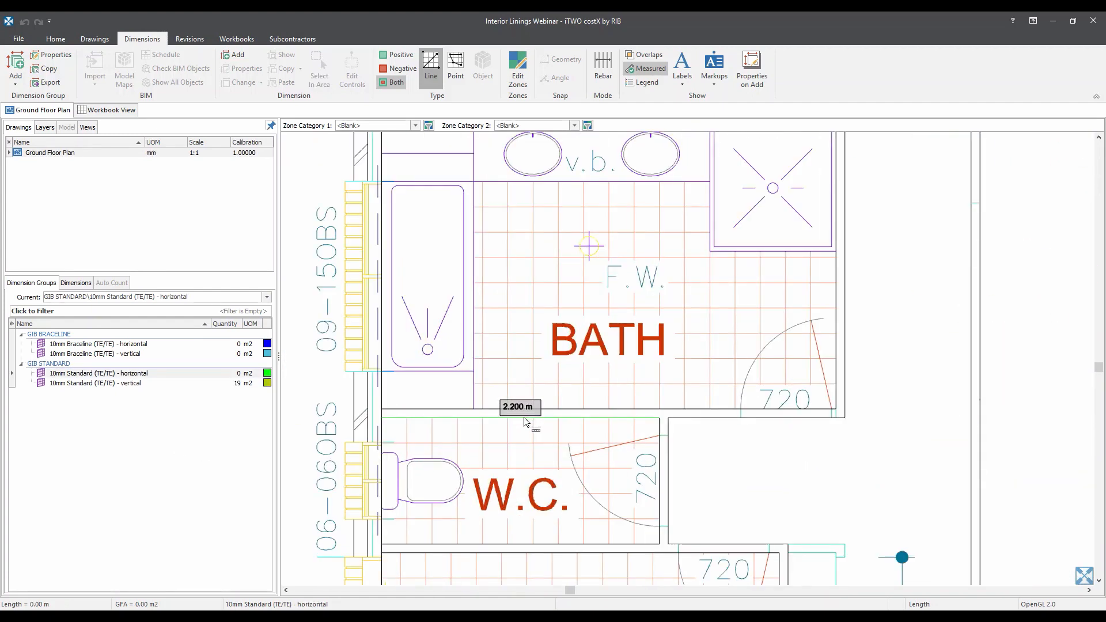
{"action": "left_click", "coordinate": [524, 418]}
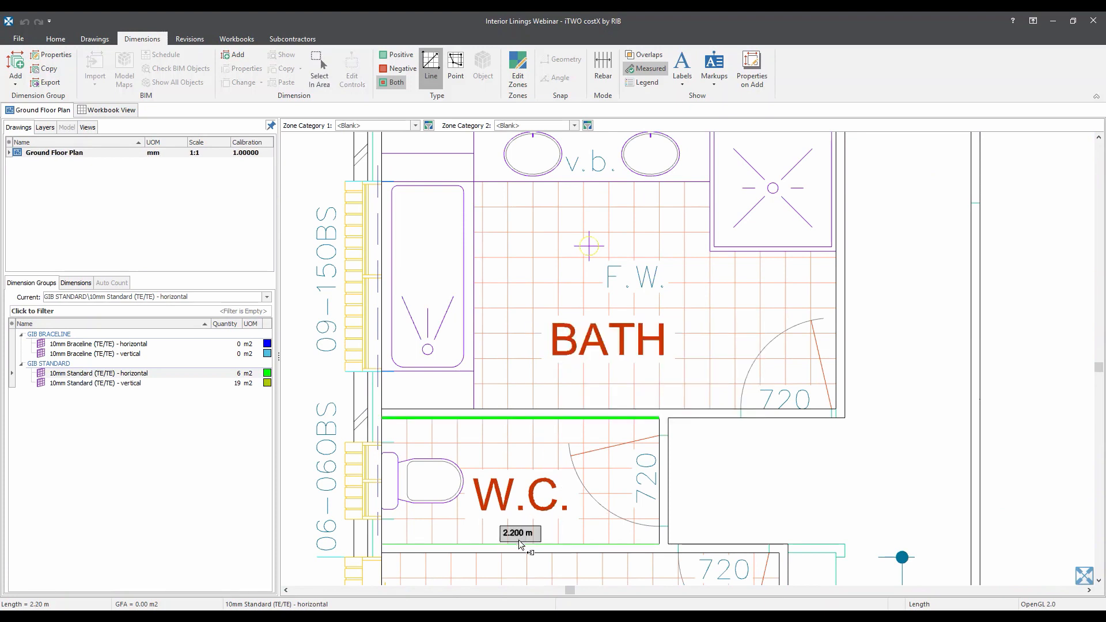
{"action": "left_click", "coordinate": [518, 542]}
- Measure the W.C. wall containing the door, including the short pieces beside the opening, with the 10mm Standard vertical group
{"action": "left_click", "coordinate": [159, 383]}
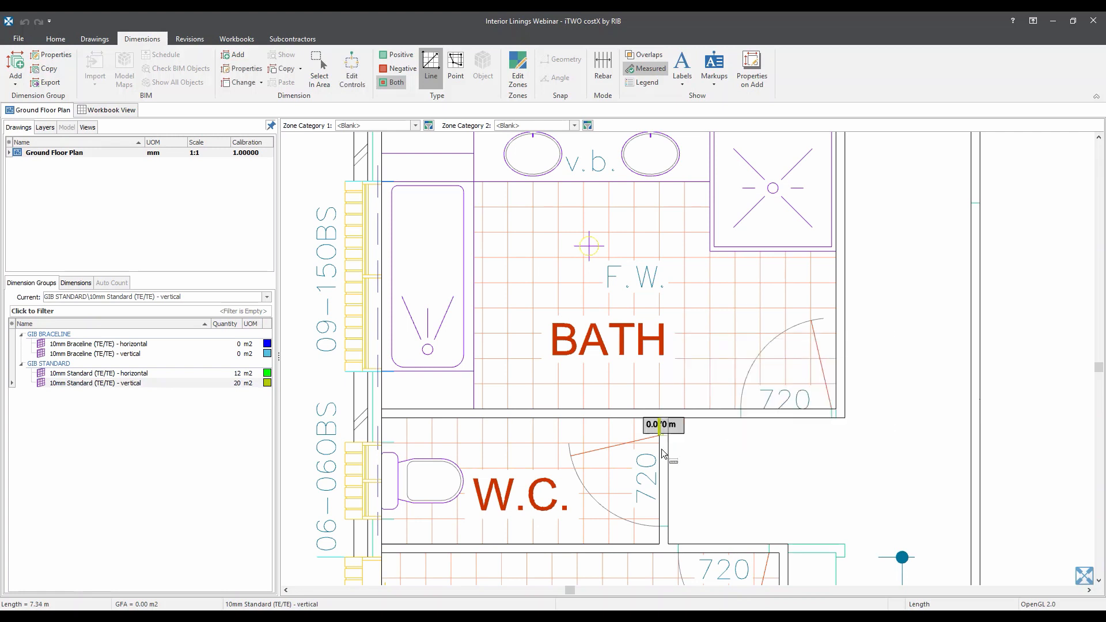
{"action": "left_click", "coordinate": [656, 521]}
{"action": "left_click", "coordinate": [660, 536]}
{"action": "right_click", "coordinate": [659, 536]}
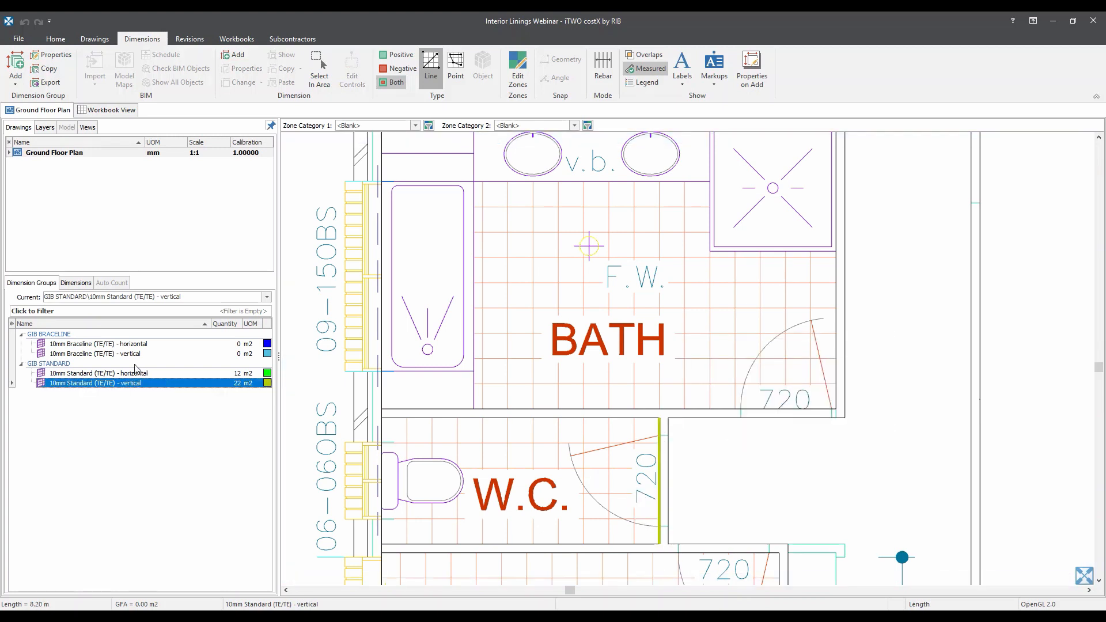
- View the W.C. walls measured in the 10mm Standard horizontal group and in the whole GIB STANDARD folder on the plan
{"action": "left_click", "coordinate": [100, 373]}
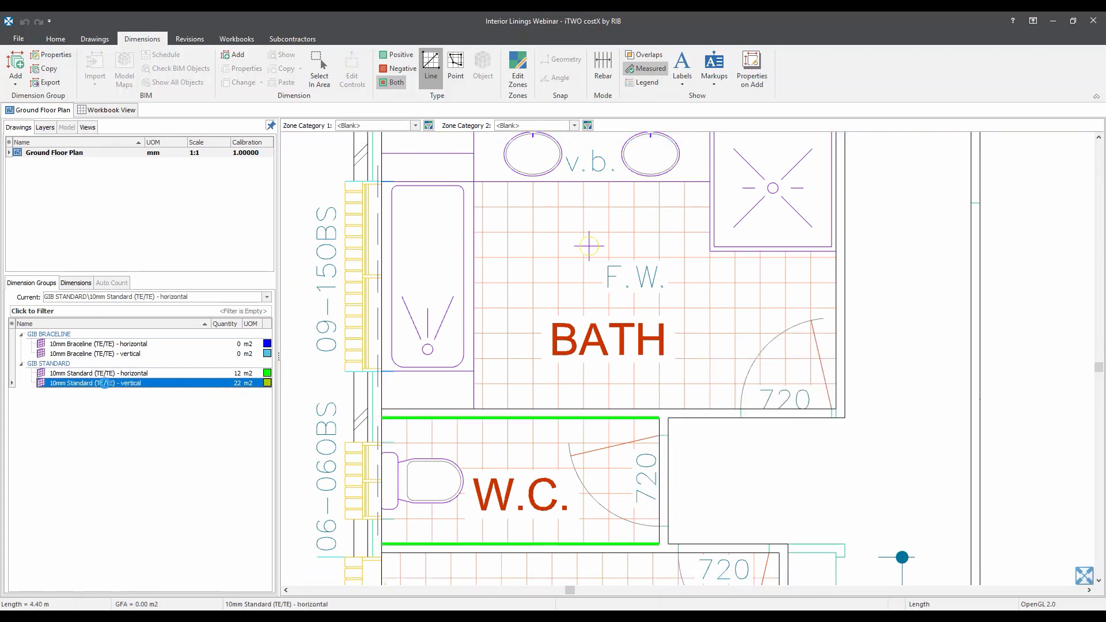
{"action": "left_click_drag", "start_coordinate": [550, 346], "coordinate": [600, 284]}
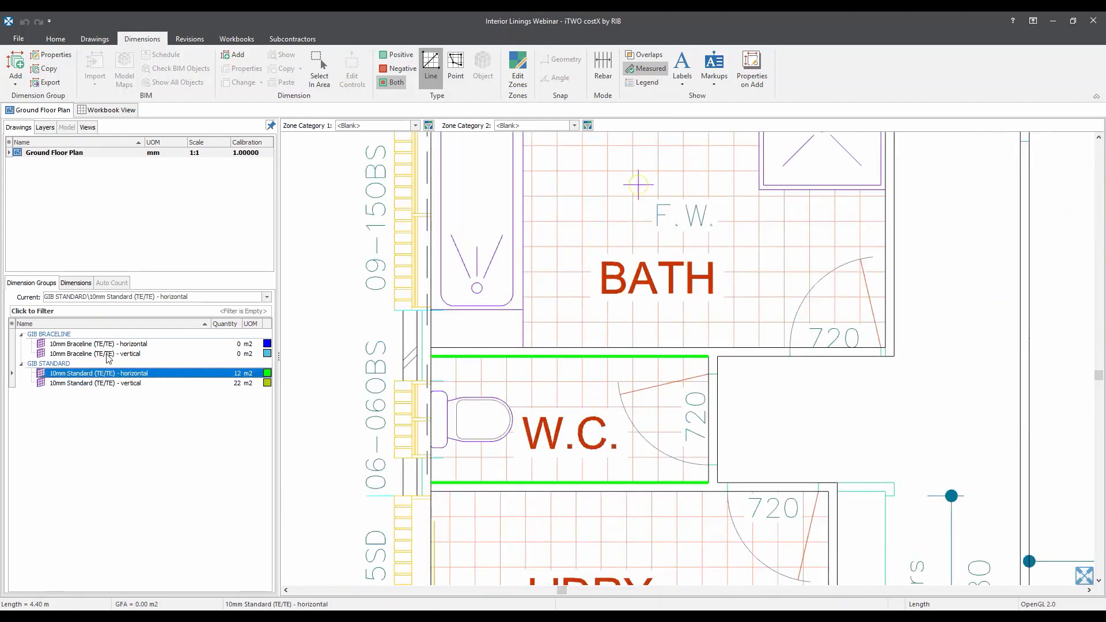
{"action": "left_click", "coordinate": [90, 364]}
{"action": "left_click", "coordinate": [96, 373]}
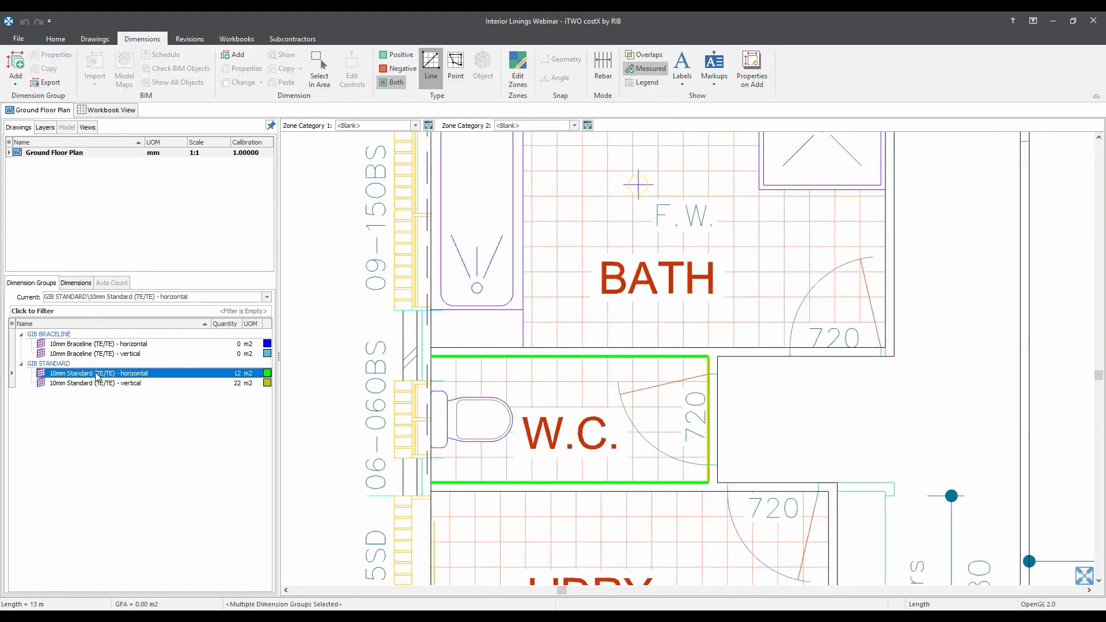
- Examine the measured-dimension Name formula of the 10mm Standard horizontal group, including its "2.40 x 1.20" result text, and close the properties
{"action": "double_click", "coordinate": [96, 374]}
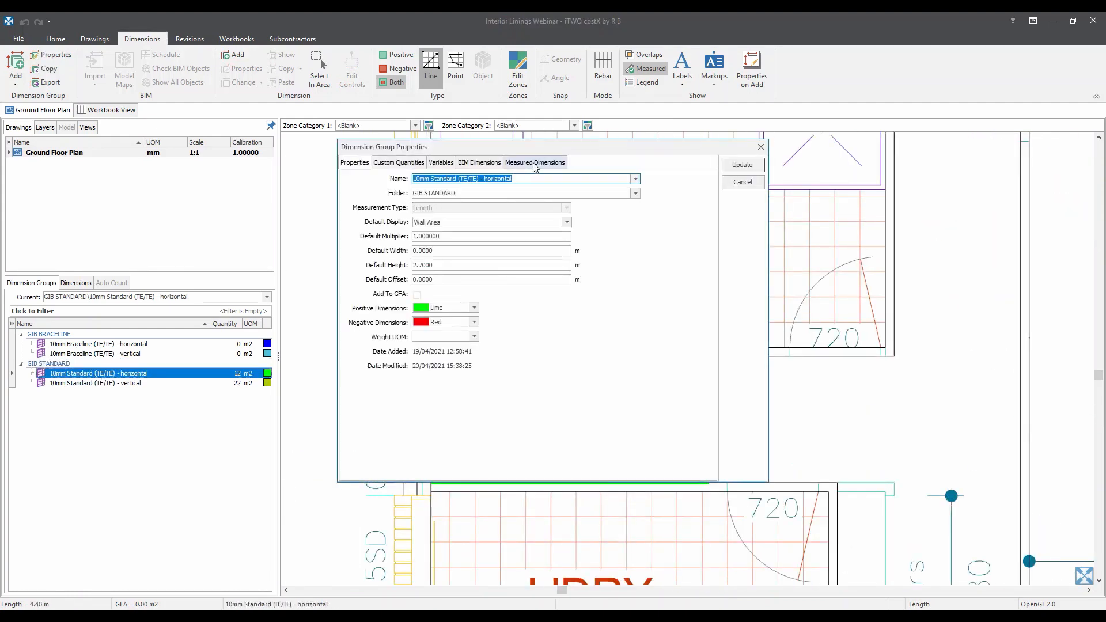
{"action": "left_click", "coordinate": [535, 162]}
{"action": "left_click_drag", "start_coordinate": [461, 198], "coordinate": [285, 208]}
{"action": "left_click", "coordinate": [427, 199]}
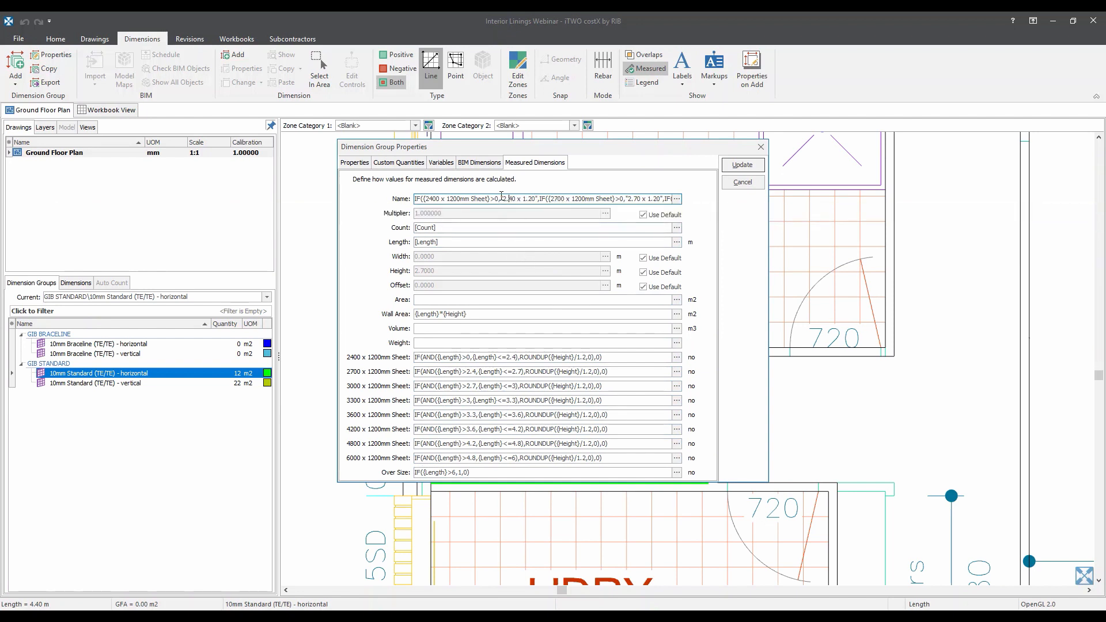
{"action": "left_click_drag", "start_coordinate": [501, 199], "coordinate": [534, 199]}
{"action": "left_click", "coordinate": [531, 199]}
{"action": "left_click_drag", "start_coordinate": [535, 199], "coordinate": [501, 199]}
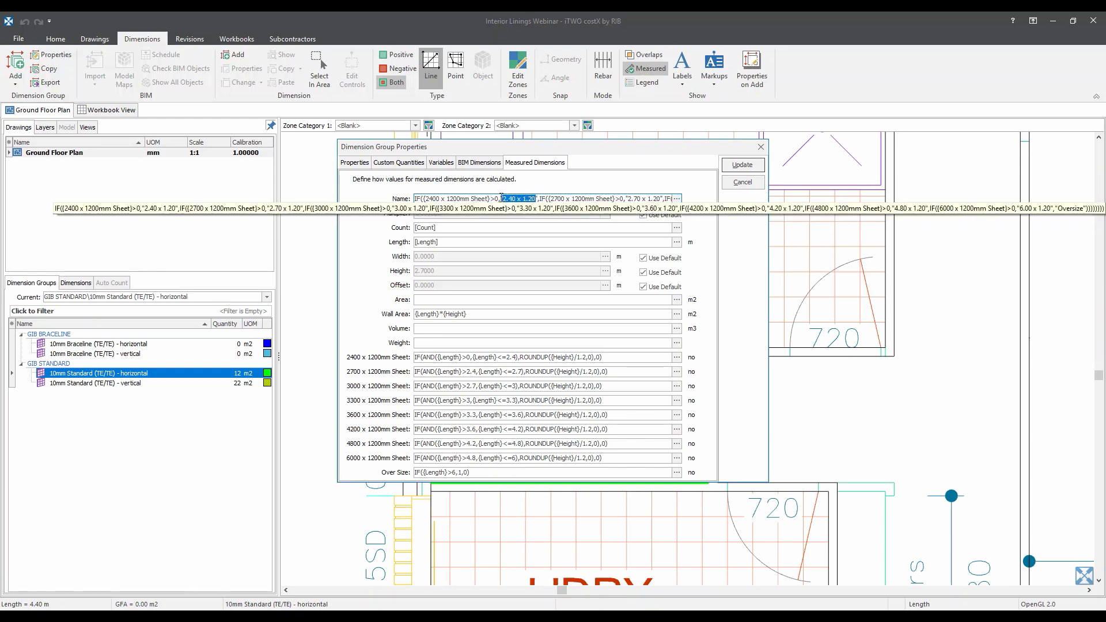
{"action": "left_click", "coordinate": [497, 197]}
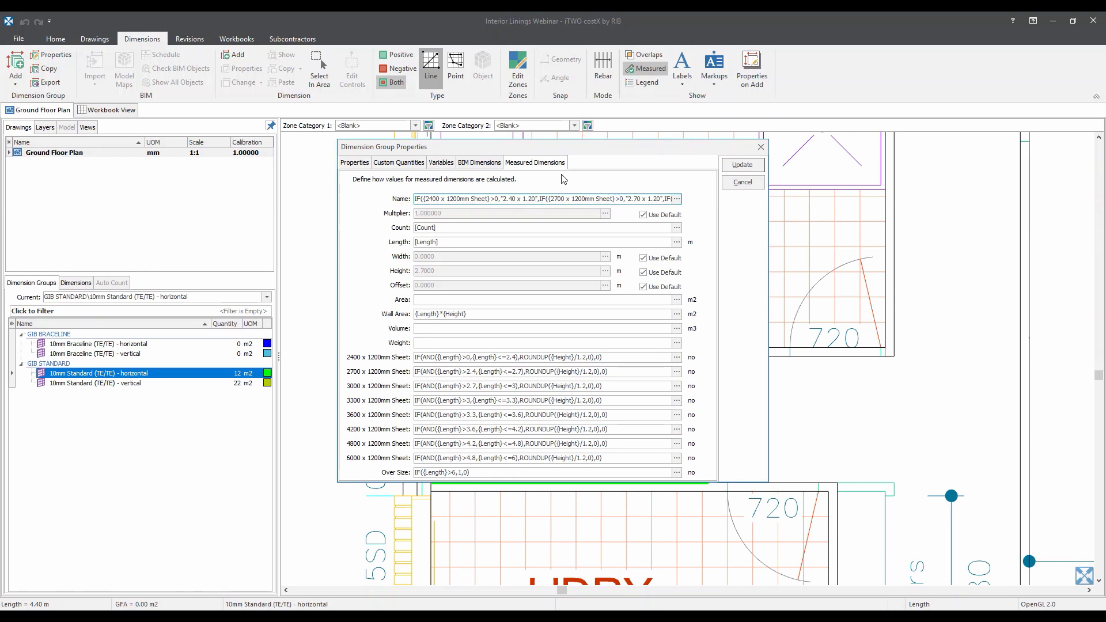
{"action": "left_click", "coordinate": [742, 165]}
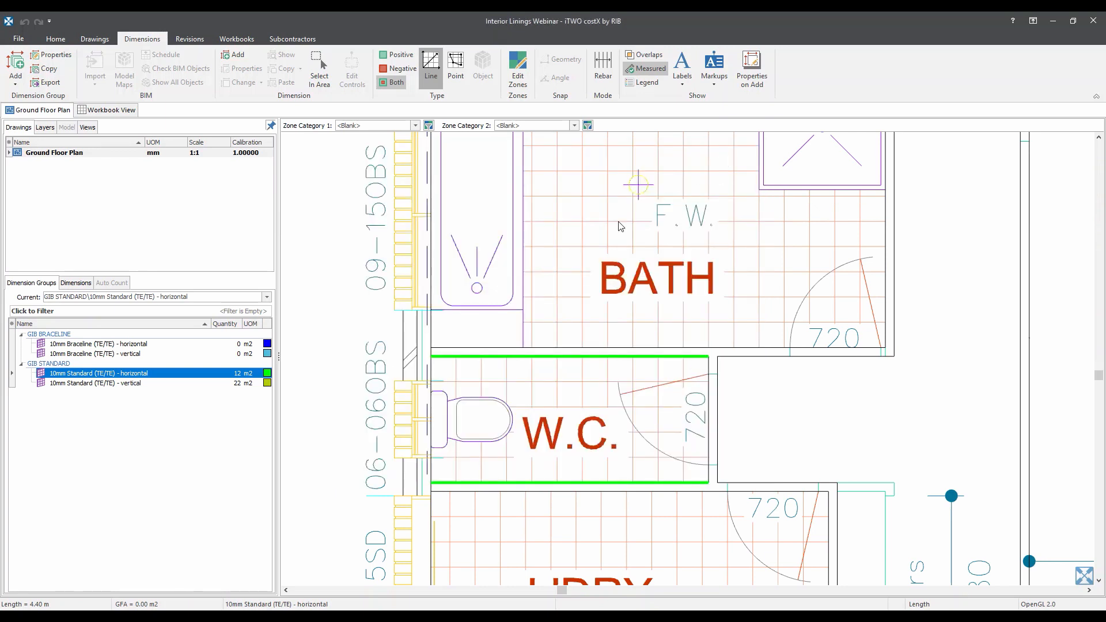
- List the individual dimensions of the 10mm Standard horizontal group and widen the list and its Name column to read the sheet sizes
{"action": "left_click", "coordinate": [75, 283]}
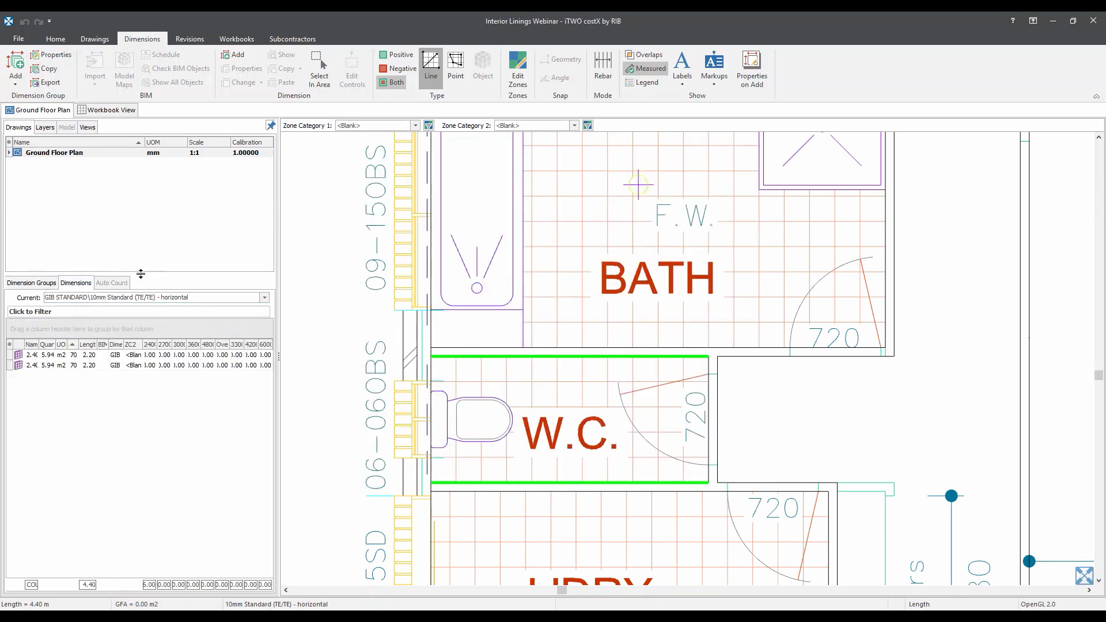
{"action": "left_click_drag", "start_coordinate": [140, 274], "coordinate": [141, 218]}
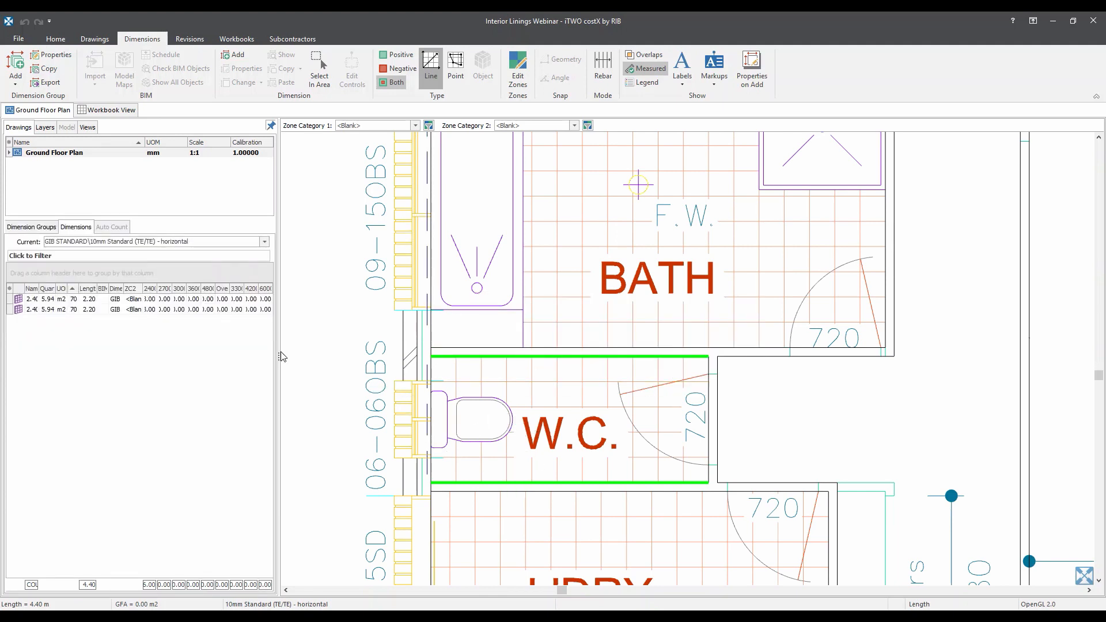
{"action": "left_click_drag", "start_coordinate": [281, 351], "coordinate": [463, 351]}
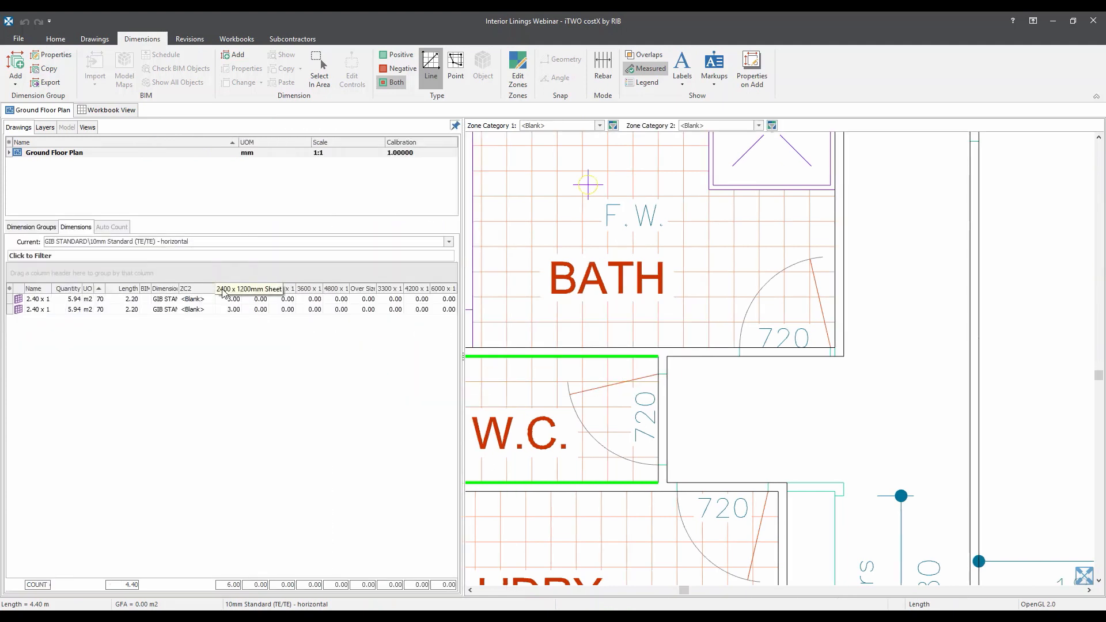
{"action": "left_click_drag", "start_coordinate": [52, 288], "coordinate": [91, 288]}
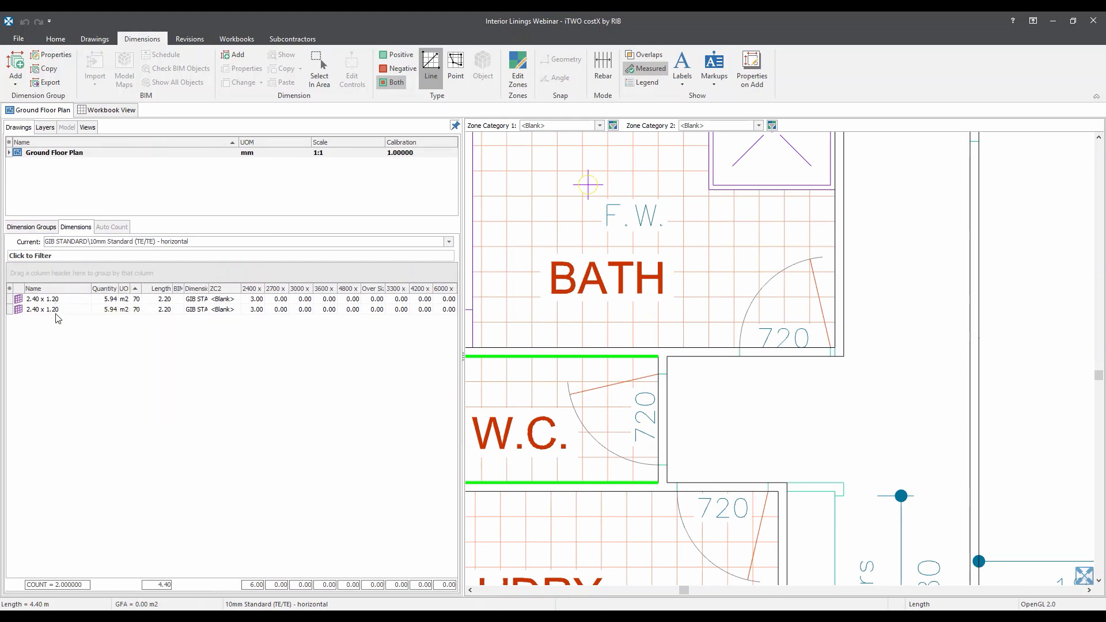
{"action": "mouse_move", "coordinate": [58, 319]}
{"action": "left_click_drag", "start_coordinate": [91, 288], "coordinate": [78, 288]}
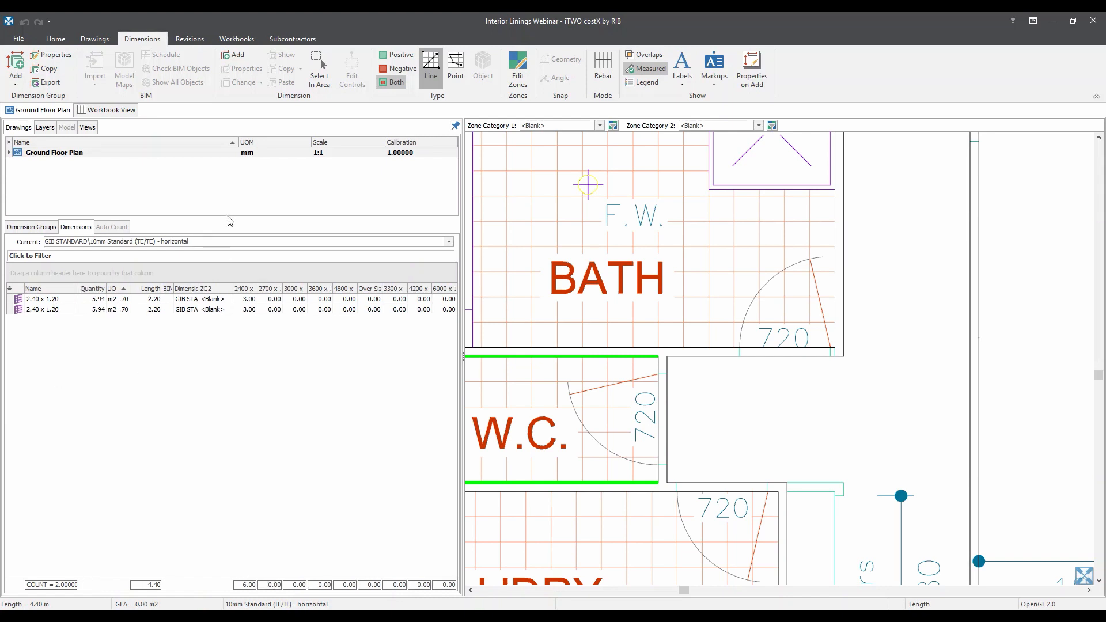
{"action": "left_click_drag", "start_coordinate": [228, 219], "coordinate": [231, 259]}
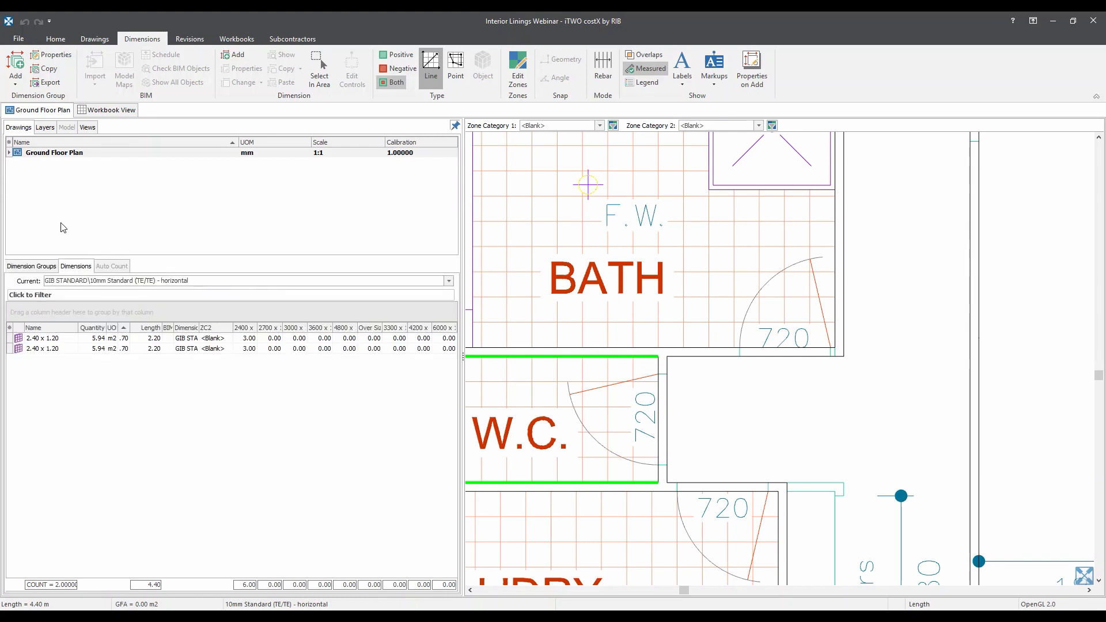
- Return to the dimension groups and examine the measured-dimension sheet formulas of the 10mm Braceline horizontal group
{"action": "left_click", "coordinate": [46, 266]}
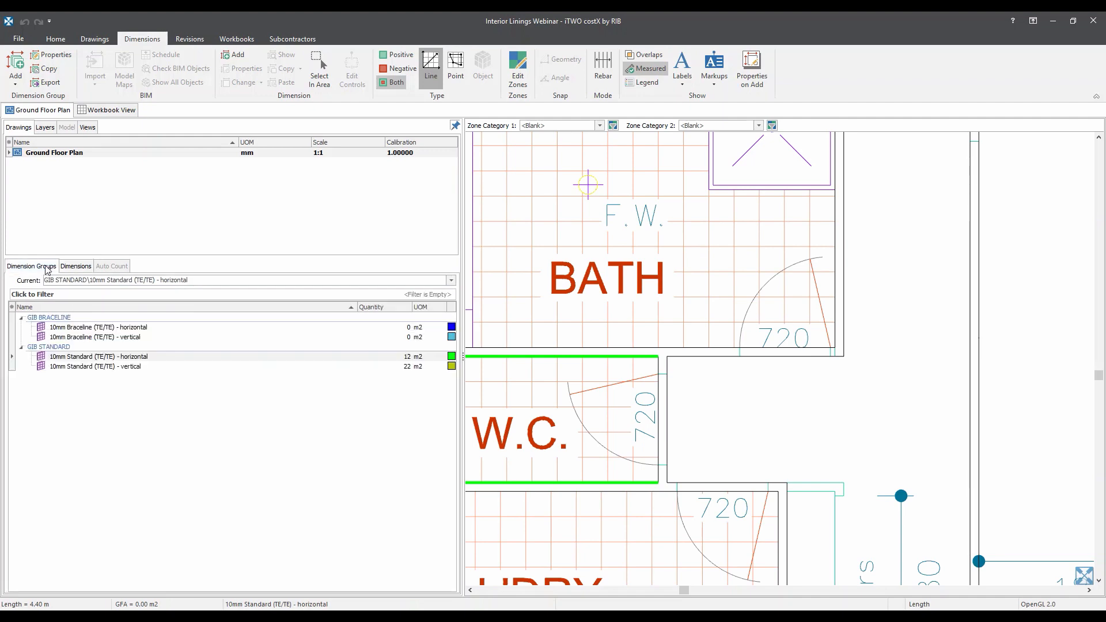
{"action": "scroll", "coordinate": [628, 369], "scroll_direction": "down", "scroll_amount": 3}
{"action": "scroll", "coordinate": [629, 372], "scroll_direction": "down", "scroll_amount": 5}
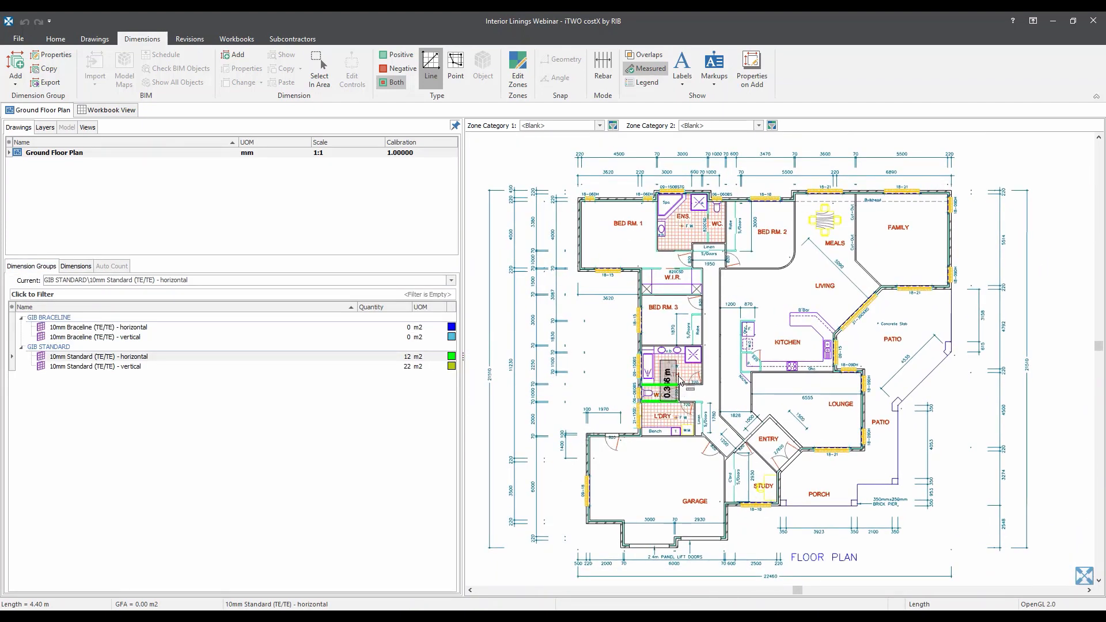
{"action": "scroll", "coordinate": [669, 404], "scroll_direction": "up", "scroll_amount": 3}
{"action": "left_click", "coordinate": [93, 328]}
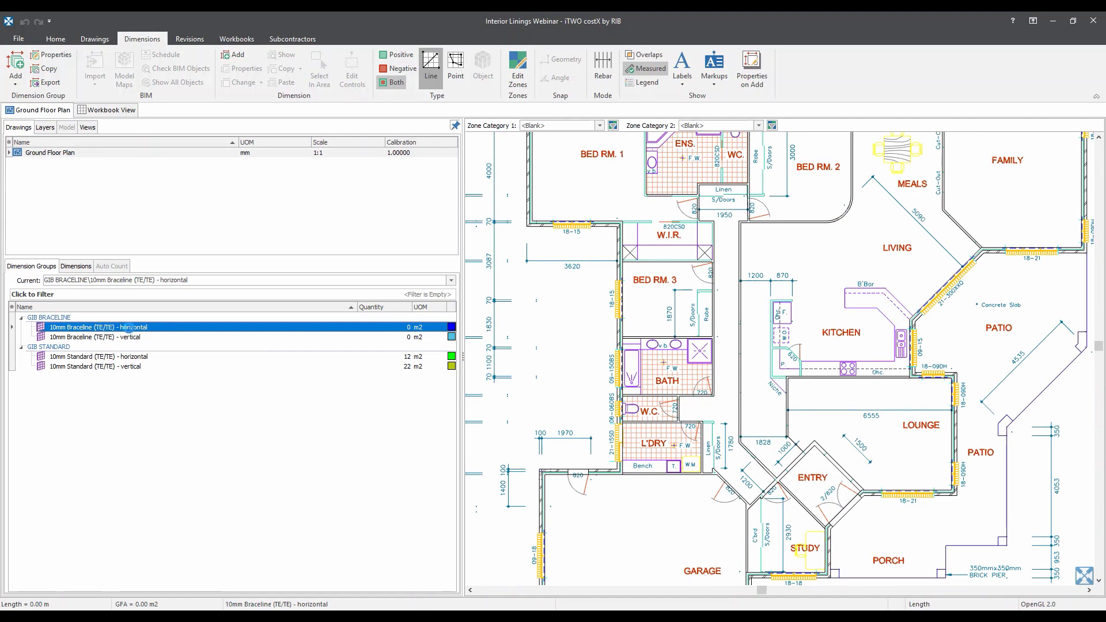
{"action": "double_click", "coordinate": [131, 327]}
{"action": "left_click", "coordinate": [517, 166]}
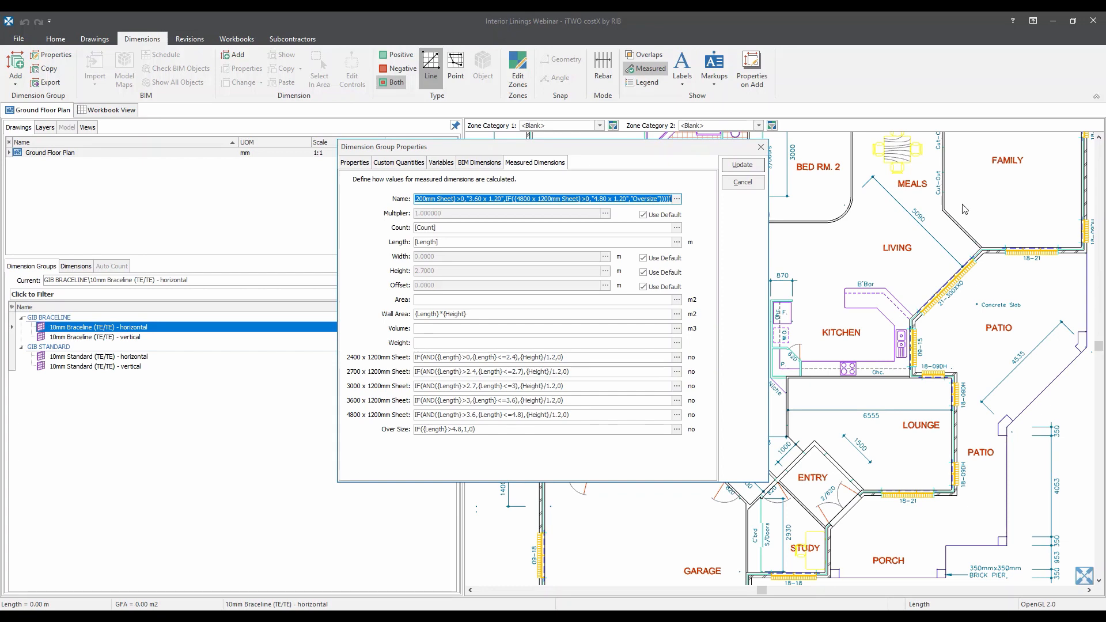
{"action": "left_click", "coordinate": [743, 166]}
- Measure the wall between Meals and Family with the 10mm Braceline horizontal group, inspect its sheet quantity and delete the dimension
{"action": "scroll", "coordinate": [966, 271], "scroll_direction": "up", "scroll_amount": 4}
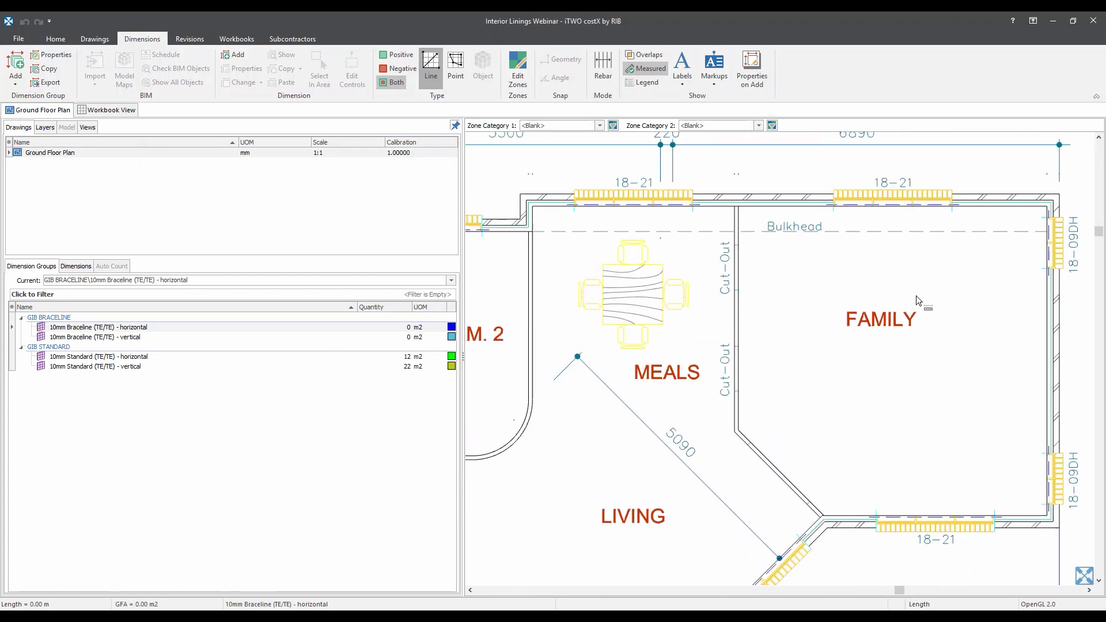
{"action": "left_click", "coordinate": [294, 328]}
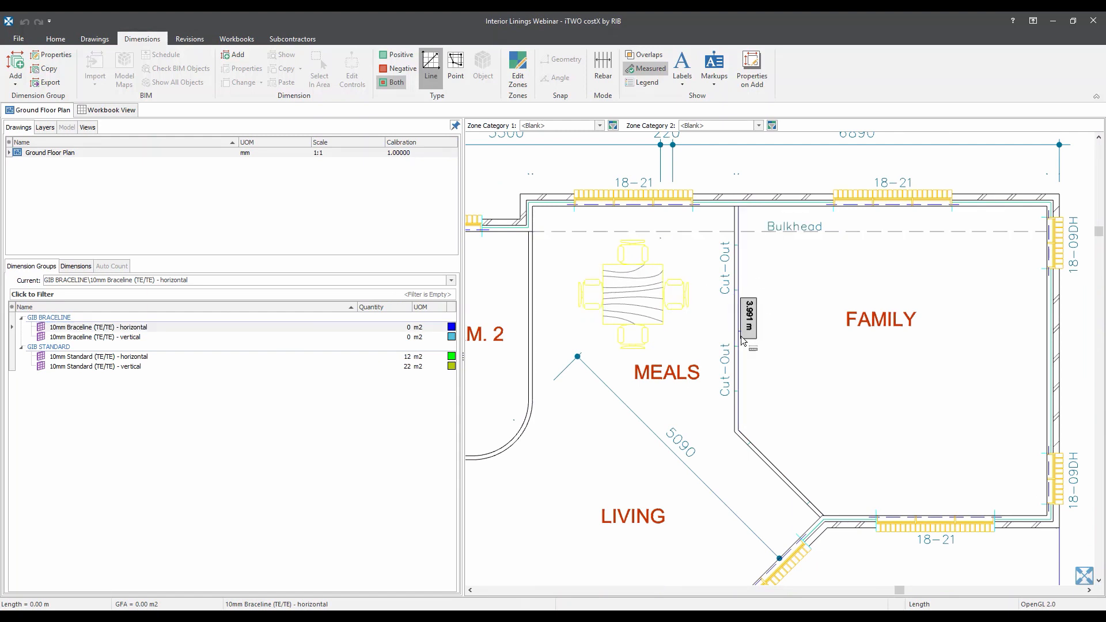
{"action": "double_click", "coordinate": [741, 374]}
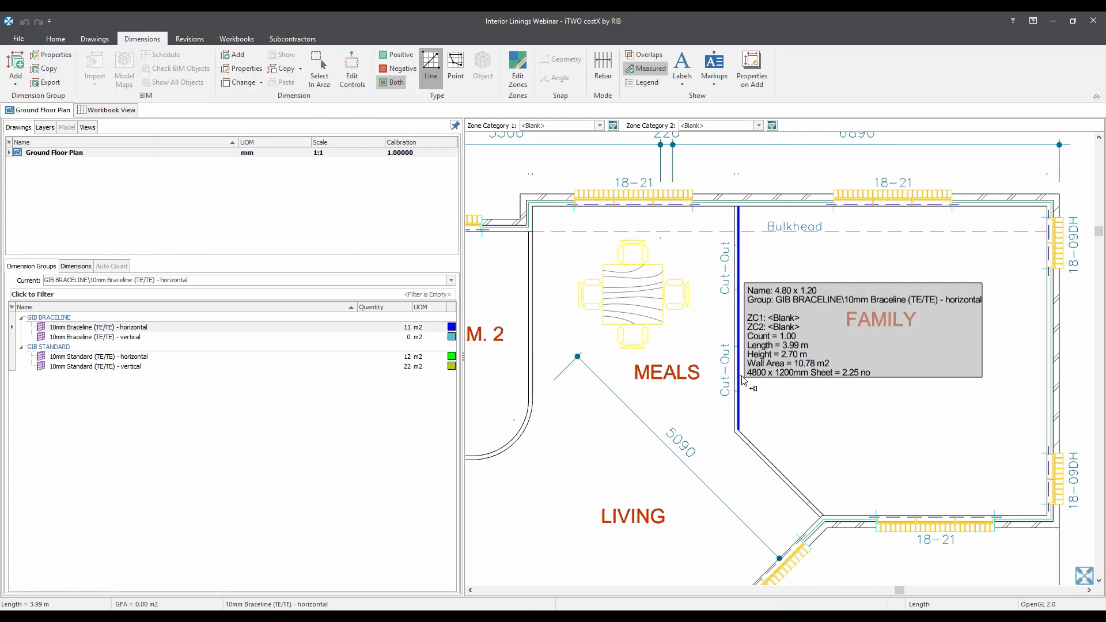
{"action": "key", "text": "Delete"}
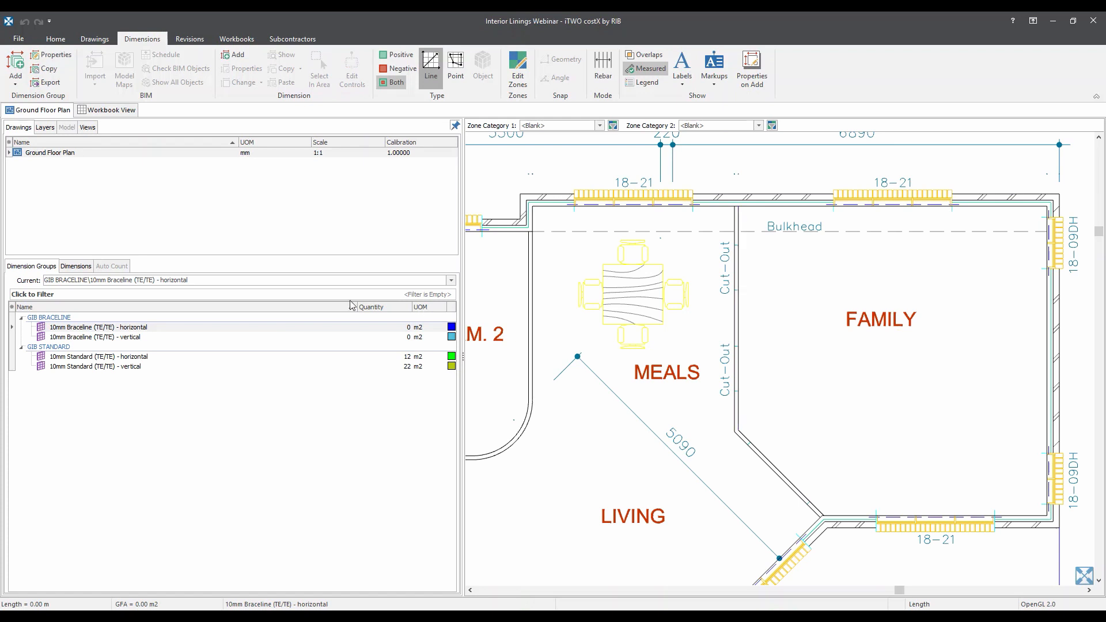
- Measure the wall between Meals and Family with the 10mm Braceline vertical group and delete the dimension
{"action": "left_click", "coordinate": [161, 340]}
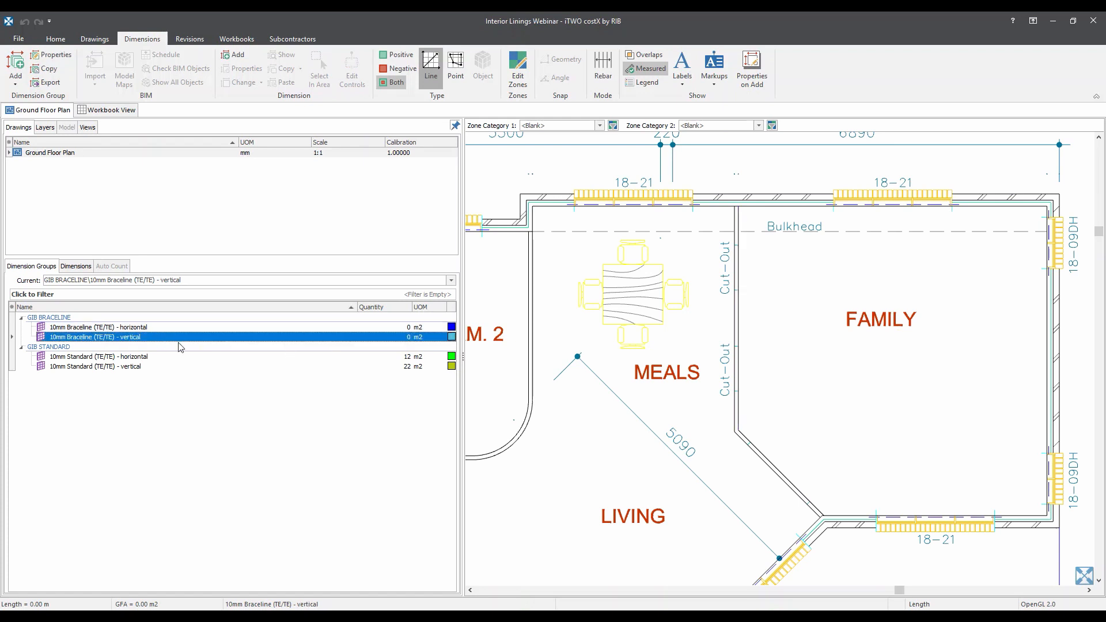
{"action": "left_click", "coordinate": [749, 360]}
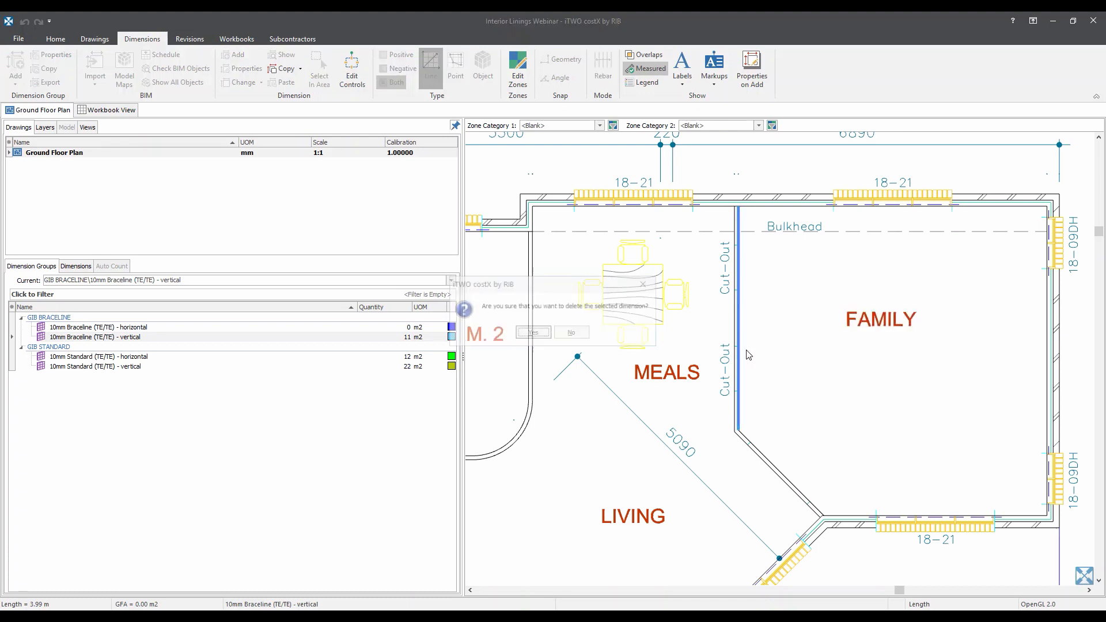
{"action": "key", "text": "Delete"}
- Measure the Family room side of the wall beside Meals again with the 10mm Braceline horizontal group and inspect its sheet quantity
{"action": "left_click", "coordinate": [347, 322]}
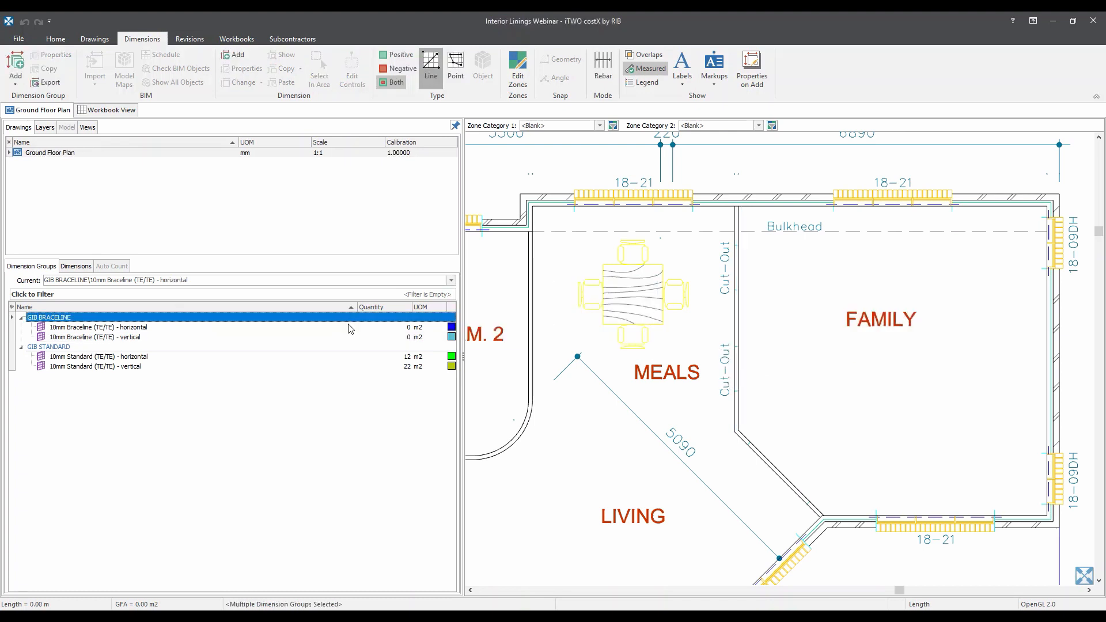
{"action": "left_click", "coordinate": [349, 327]}
{"action": "left_click", "coordinate": [753, 359]}
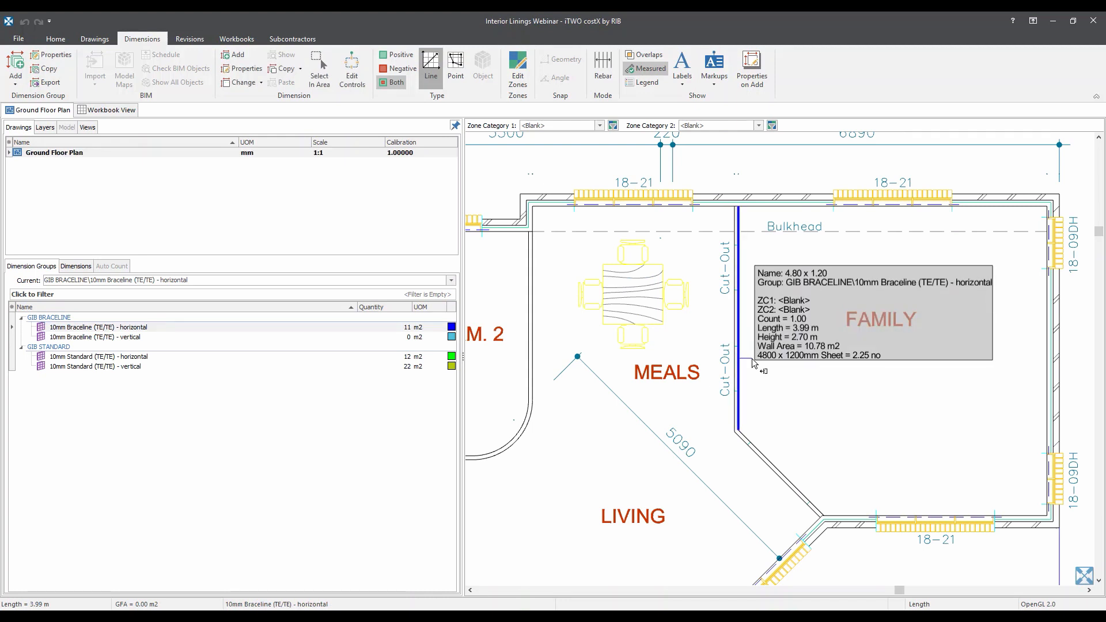
- Measure the Family side of the Meals wall with the 10mm Braceline vertical group, delete the dimension and return to the horizontal group
{"action": "scroll", "coordinate": [755, 355], "scroll_direction": "down", "scroll_amount": 1}
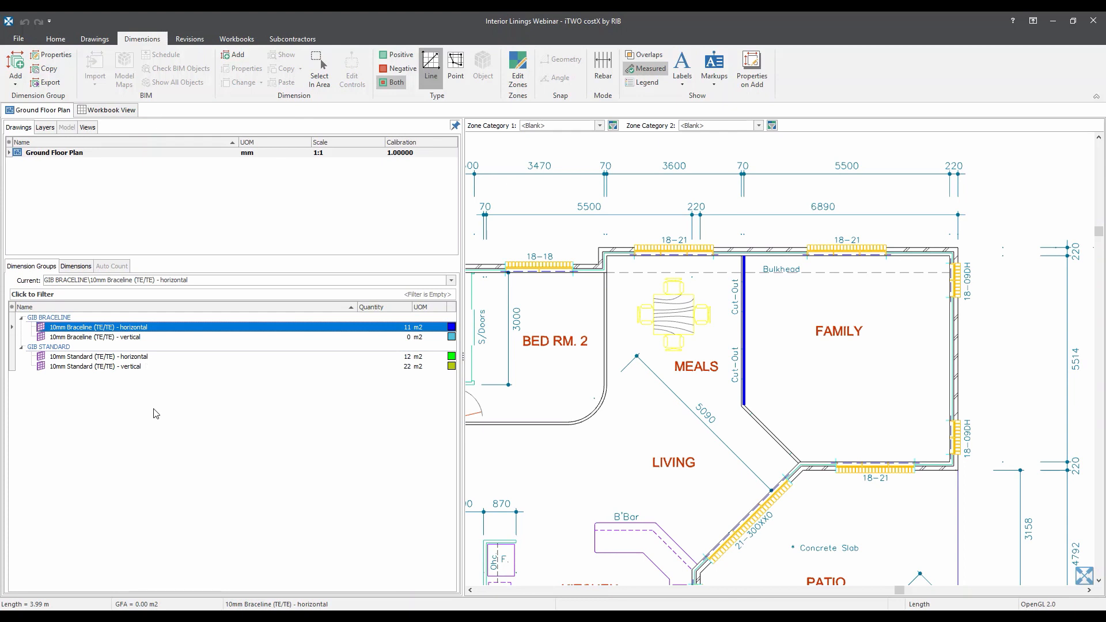
{"action": "mouse_move", "coordinate": [746, 330]}
{"action": "scroll", "coordinate": [746, 331], "scroll_direction": "up", "scroll_amount": 2}
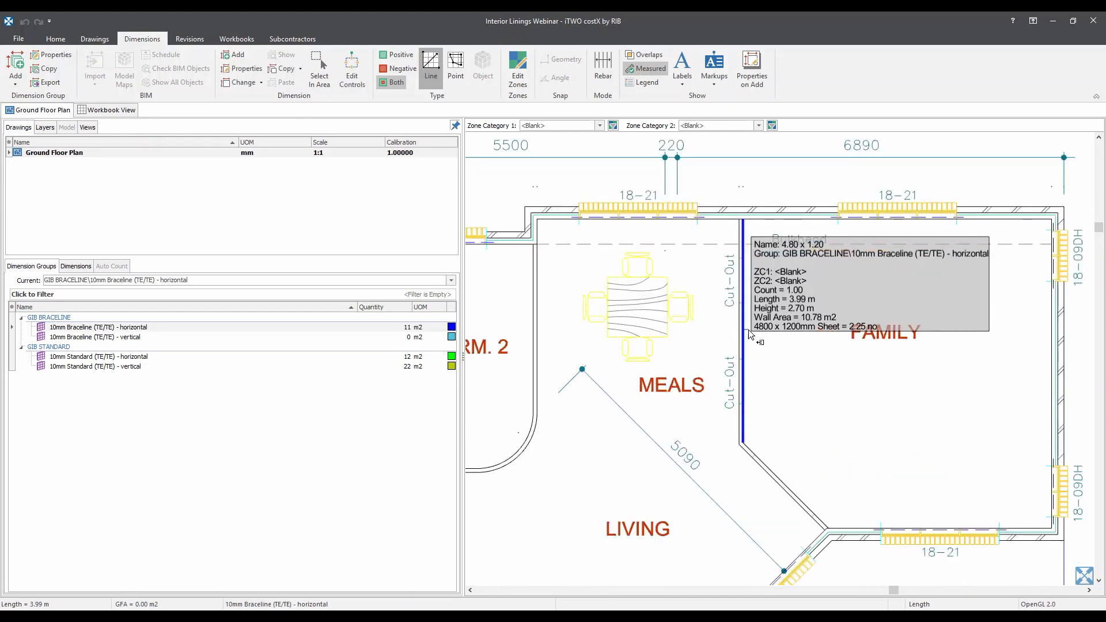
{"action": "scroll", "coordinate": [750, 327], "scroll_direction": "up", "scroll_amount": 2}
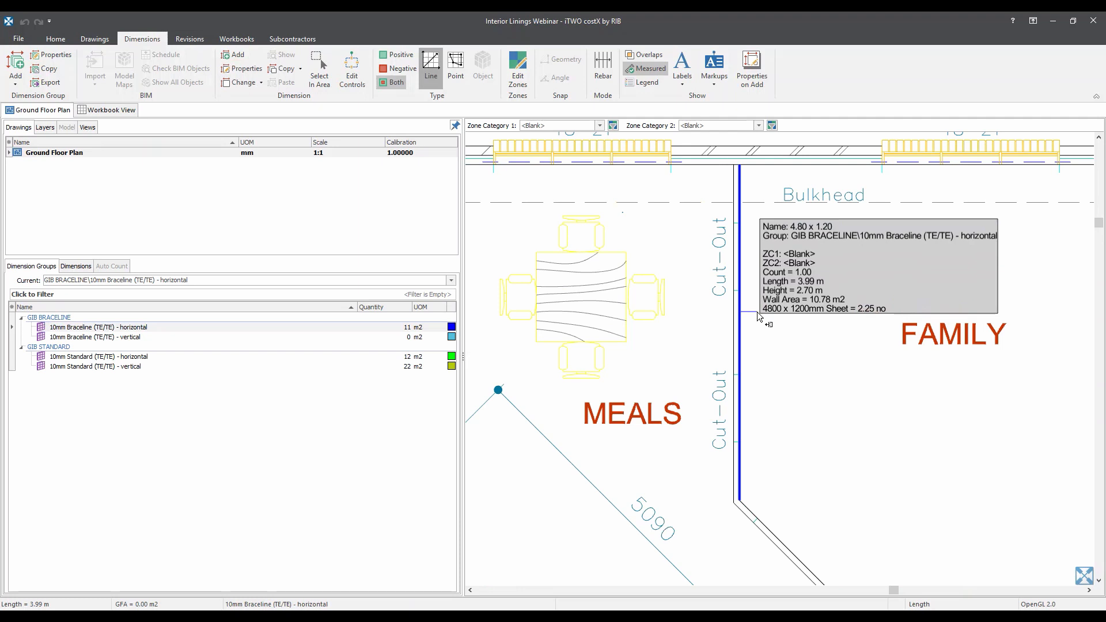
{"action": "left_click", "coordinate": [141, 337]}
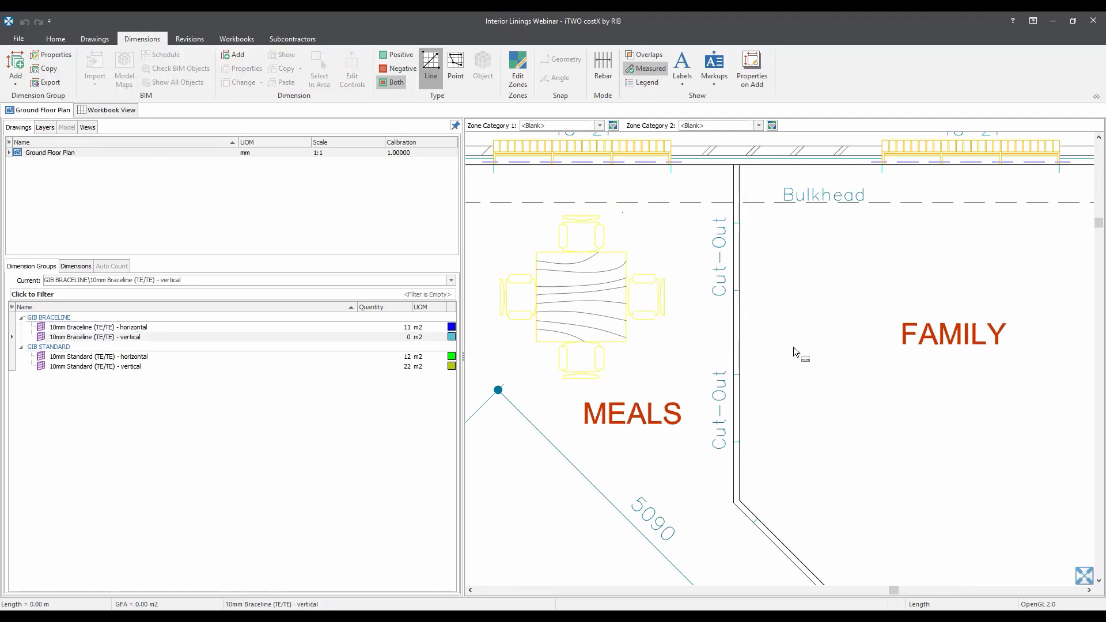
{"action": "left_click", "coordinate": [750, 395]}
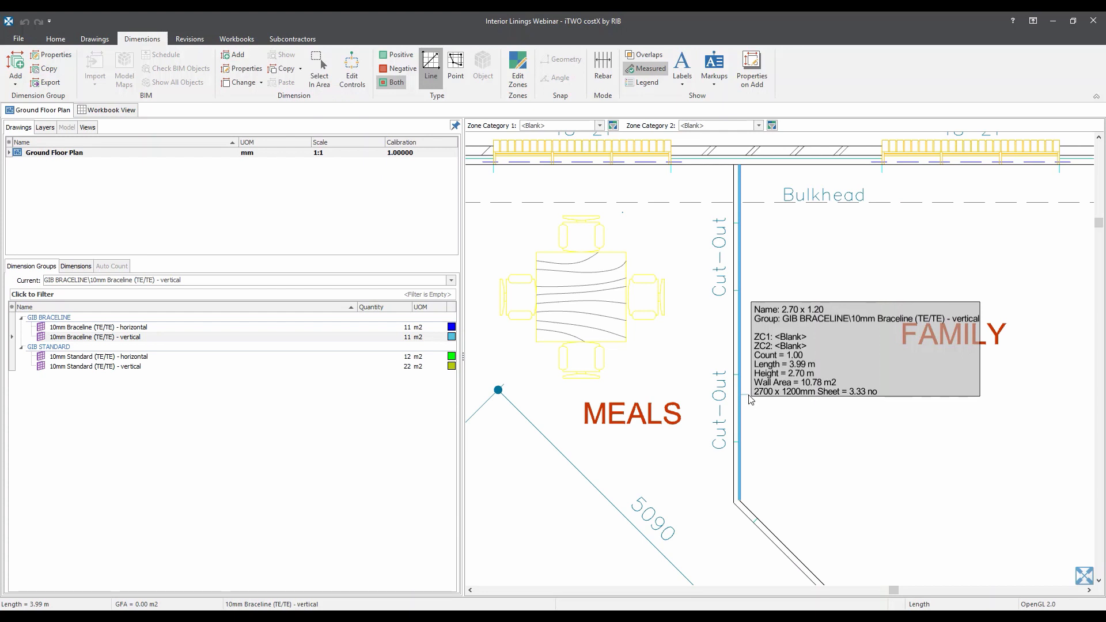
{"action": "left_click", "coordinate": [749, 396]}
{"action": "mouse_move", "coordinate": [762, 346]}
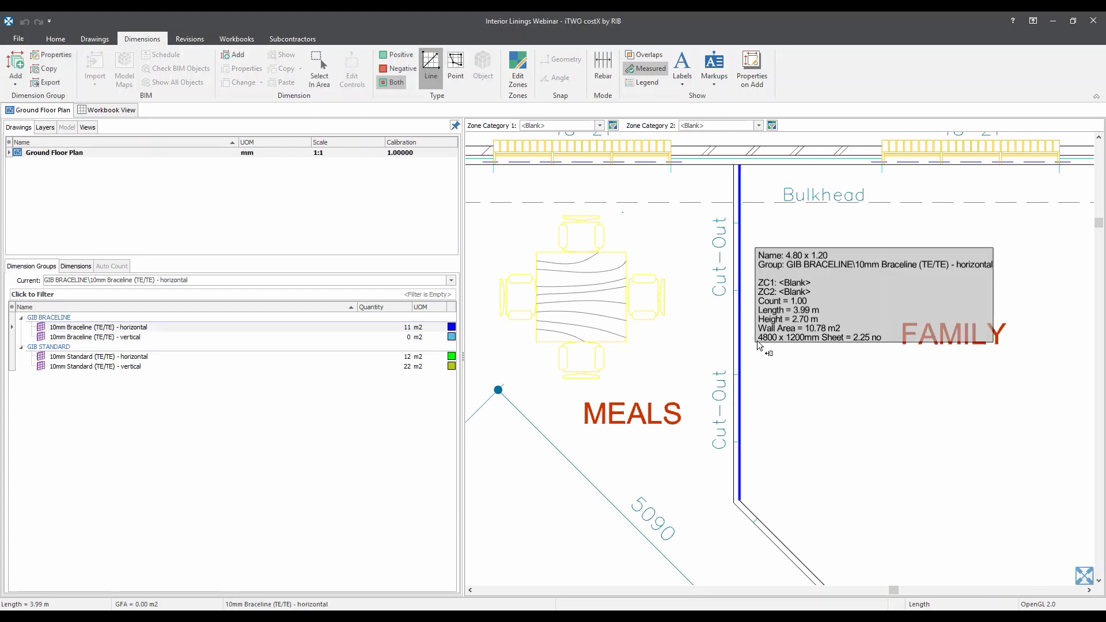
- Examine the angled wall between Living and Family and the quantities of the 10mm Braceline horizontal group
{"action": "scroll", "coordinate": [762, 346], "scroll_direction": "down", "scroll_amount": 3}
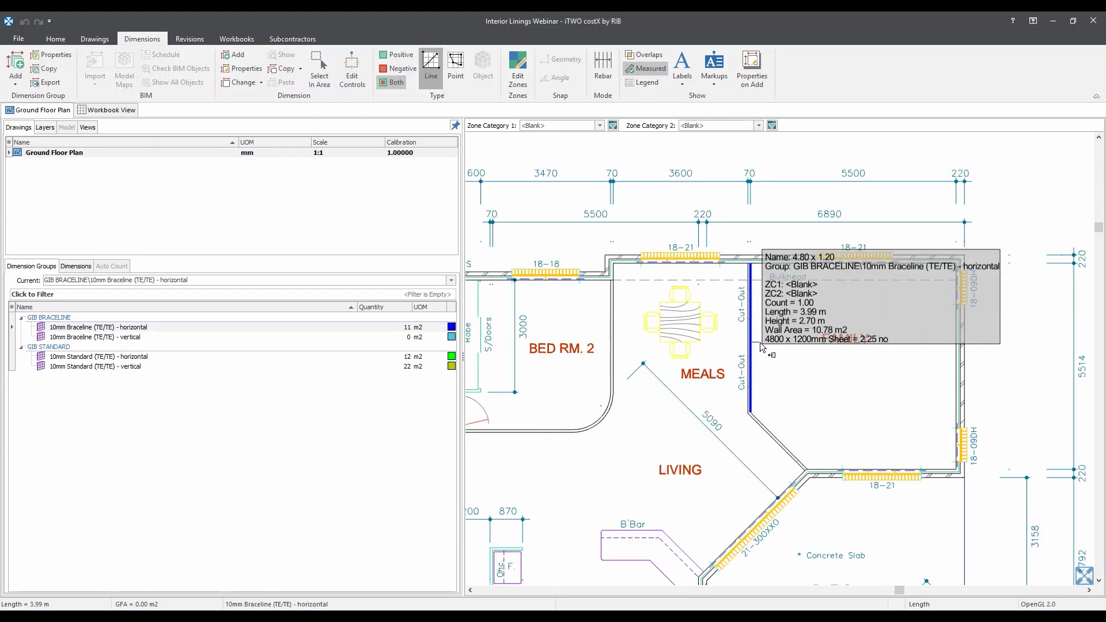
{"action": "scroll", "coordinate": [762, 346], "scroll_direction": "down", "scroll_amount": 2}
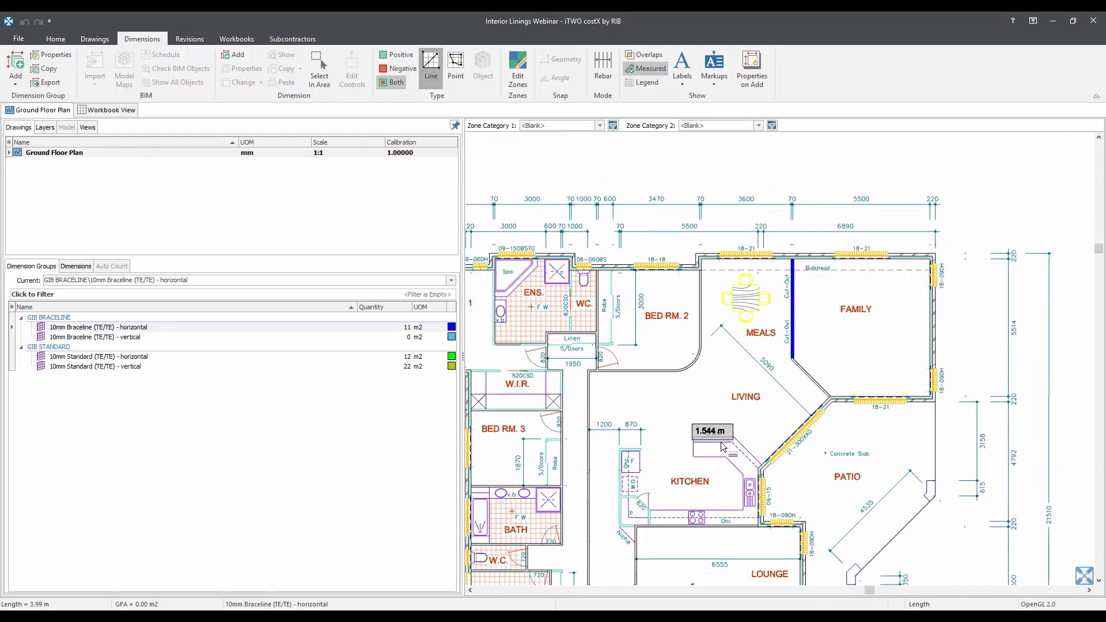
{"action": "left_click_drag", "start_coordinate": [710, 396], "coordinate": [716, 365]}
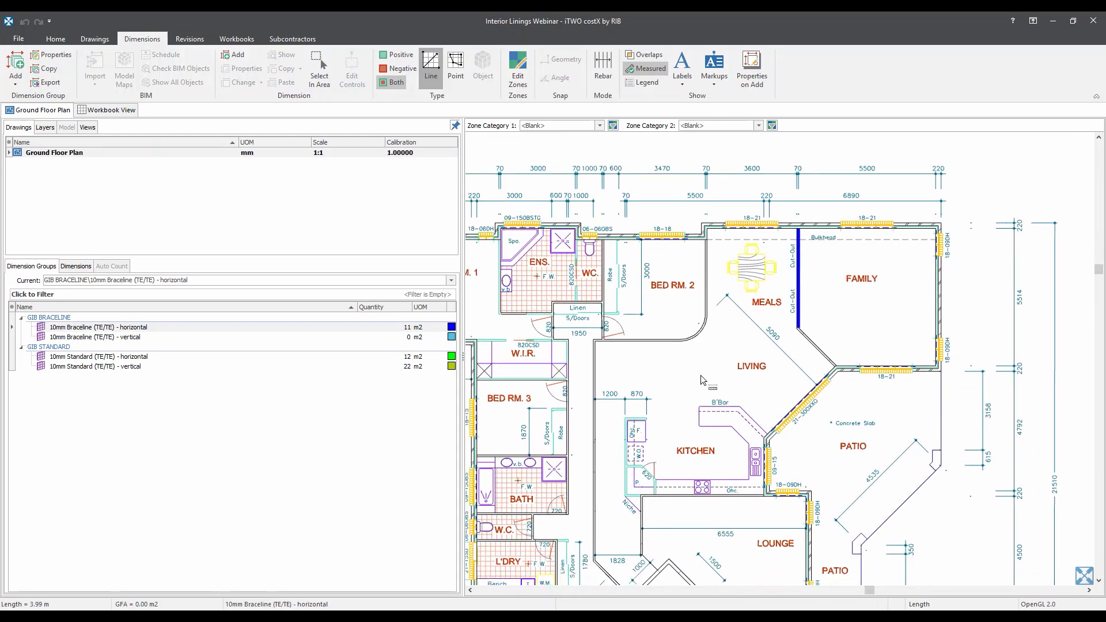
{"action": "scroll", "coordinate": [700, 375], "scroll_direction": "down", "scroll_amount": 4}
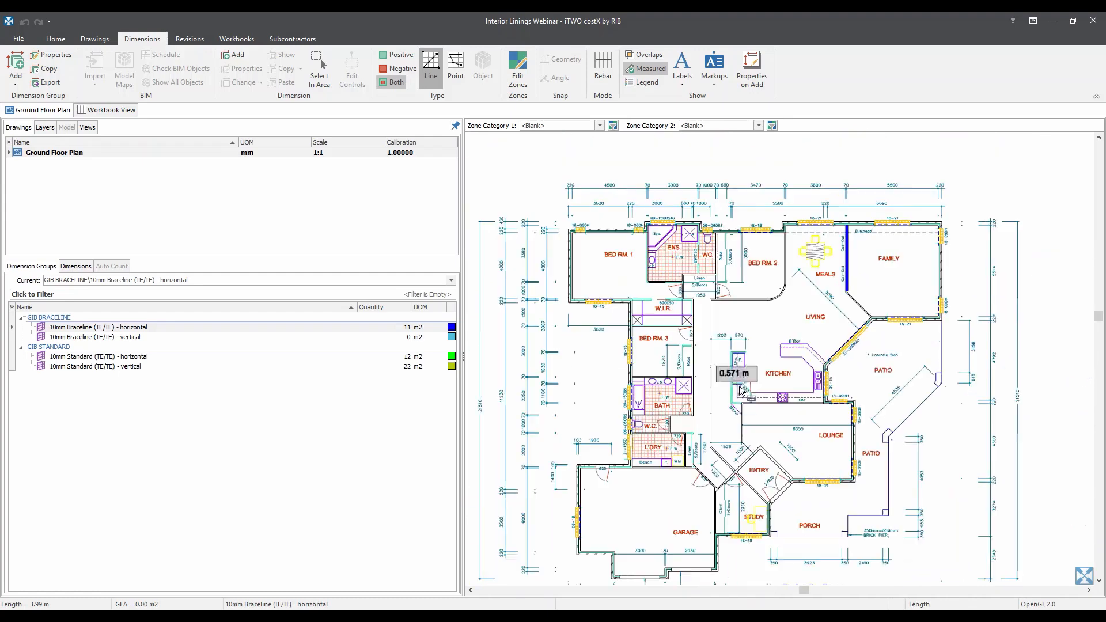
{"action": "scroll", "coordinate": [745, 383], "scroll_direction": "up", "scroll_amount": 3}
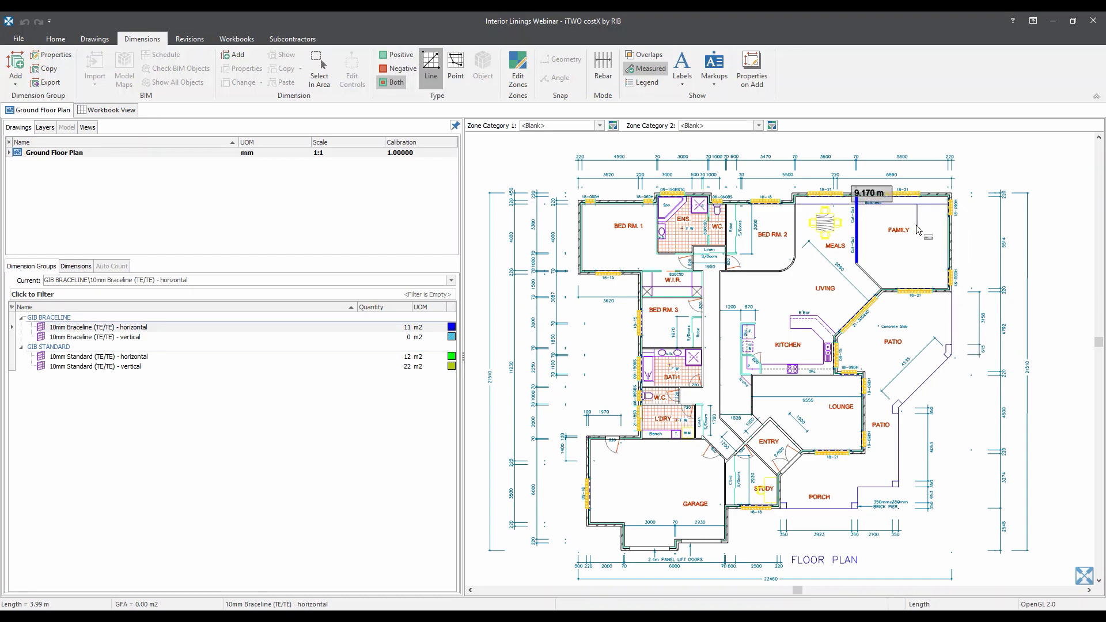
{"action": "scroll", "coordinate": [911, 253], "scroll_direction": "up", "scroll_amount": 6}
{"action": "scroll", "coordinate": [797, 337], "scroll_direction": "up", "scroll_amount": 2}
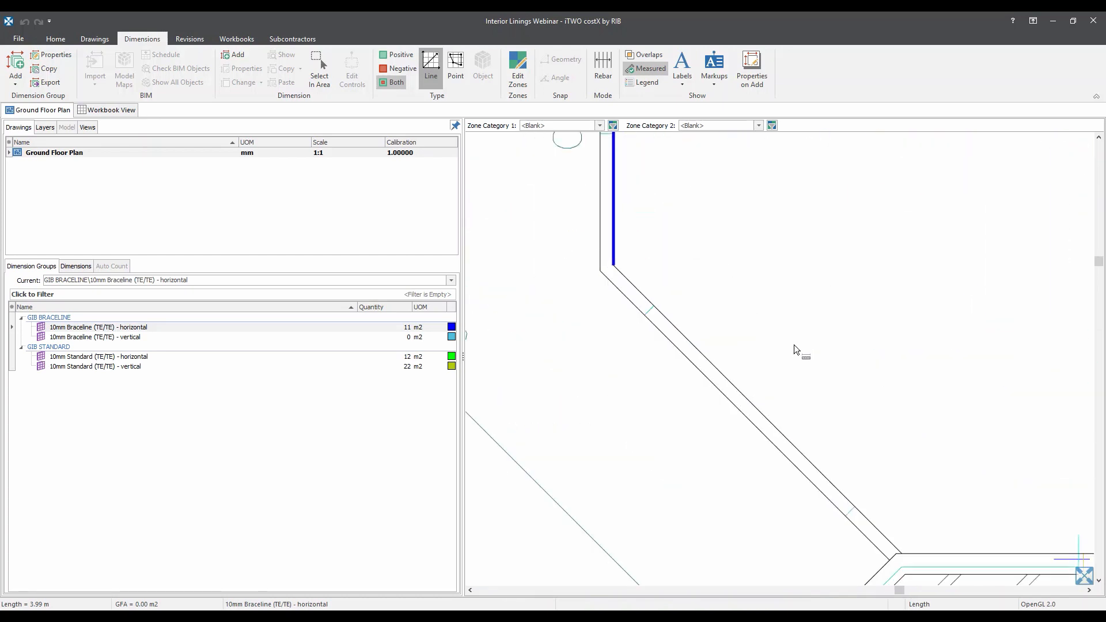
{"action": "left_click_drag", "start_coordinate": [769, 391], "coordinate": [752, 364]}
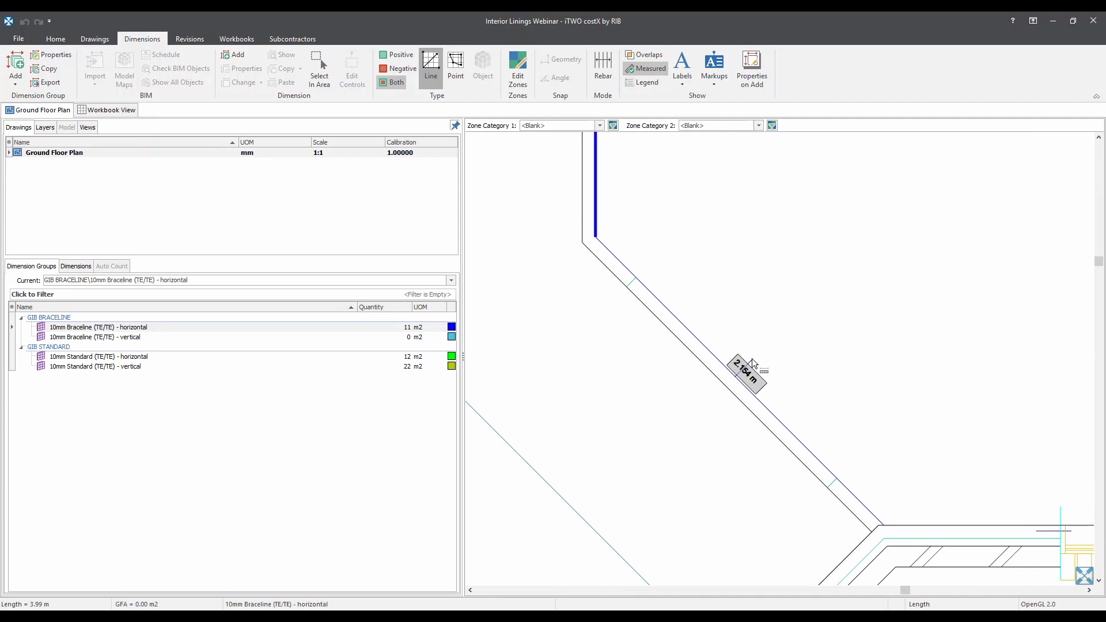
{"action": "left_click", "coordinate": [406, 374]}
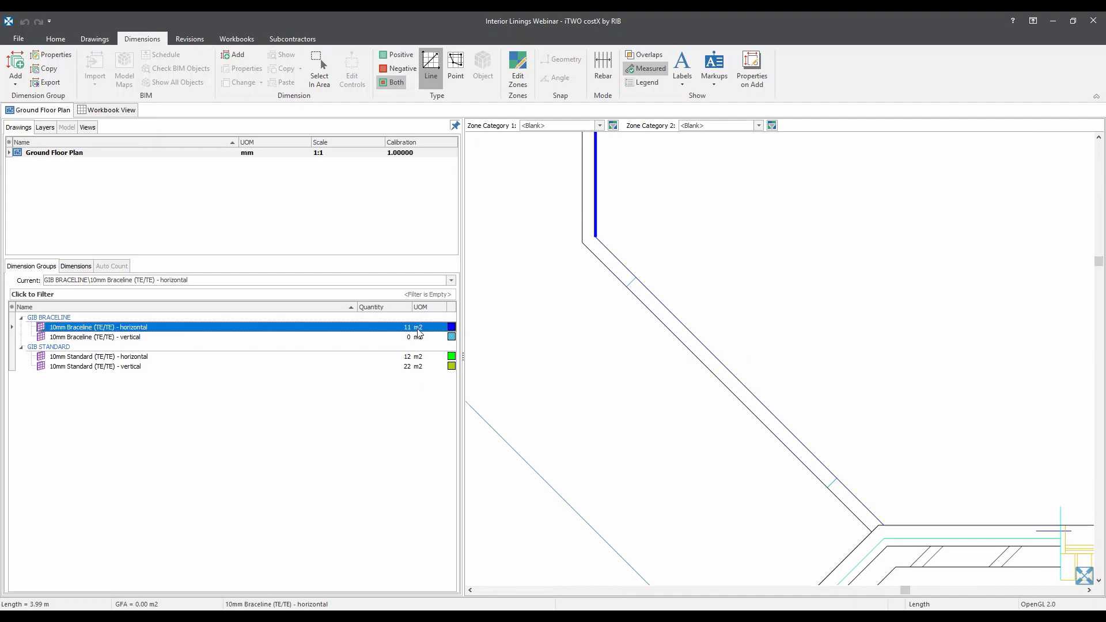
{"action": "mouse_move", "coordinate": [419, 333]}
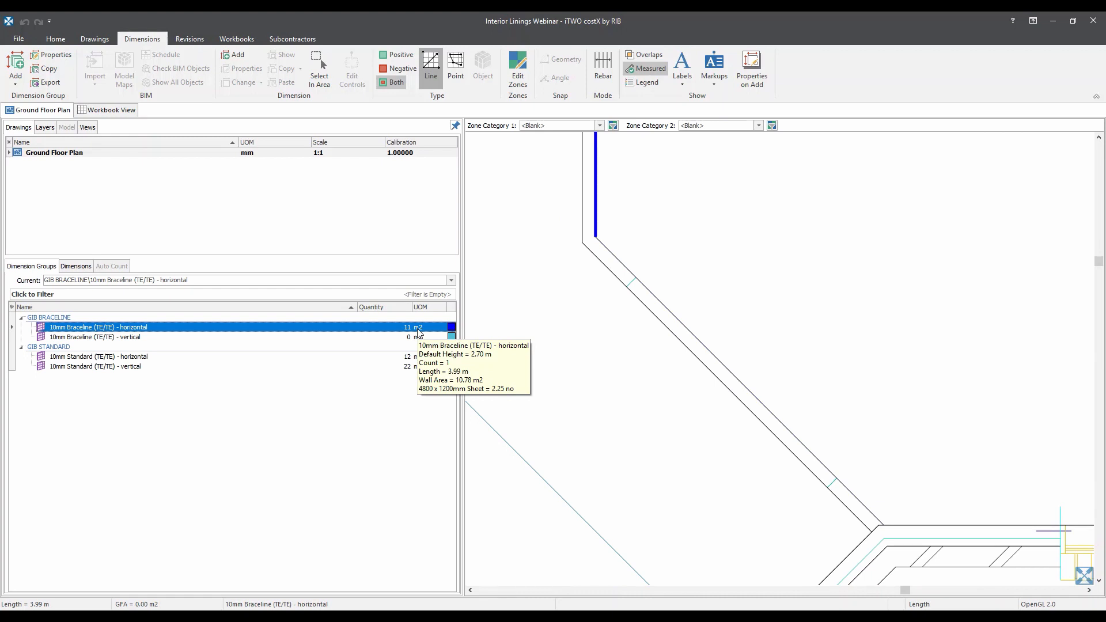
{"action": "scroll", "coordinate": [790, 323], "scroll_direction": "down", "scroll_amount": 5}
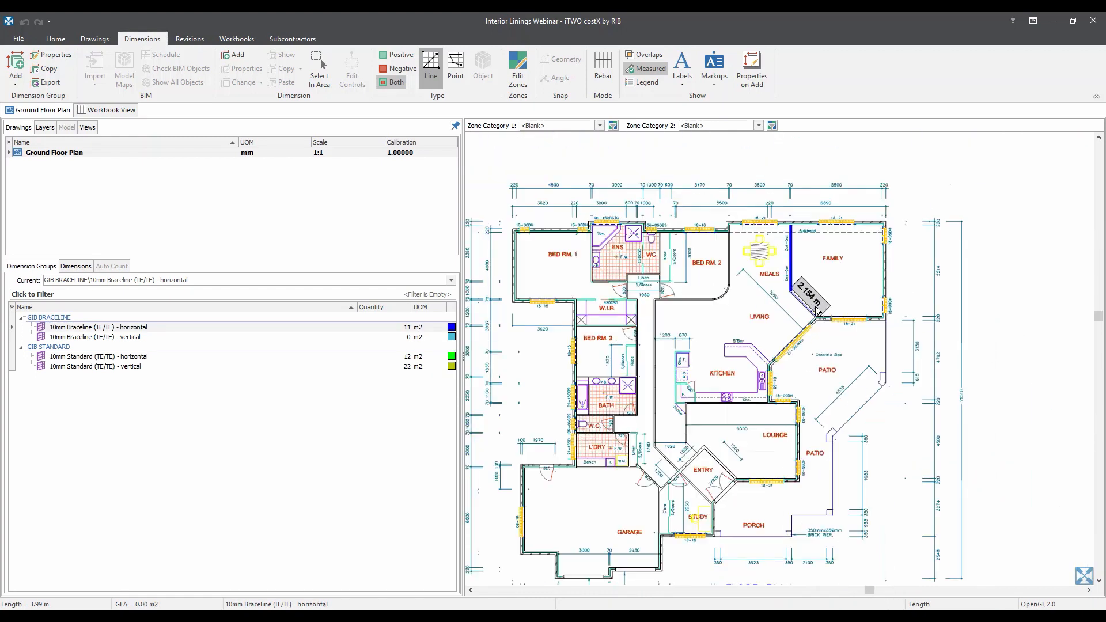
{"action": "scroll", "coordinate": [816, 311], "scroll_direction": "up", "scroll_amount": 3}
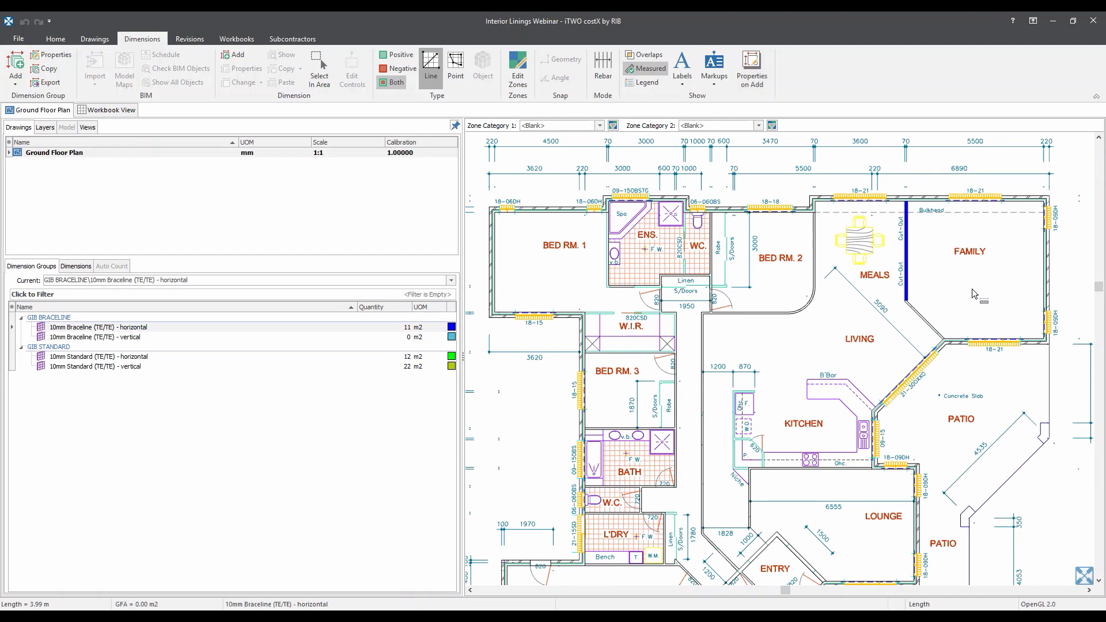
- Measure the Family side of the angled wall with the 10mm Braceline vertical group, inspect its sheet quantity and delete the dimension
{"action": "left_click", "coordinate": [430, 328]}
{"action": "left_click", "coordinate": [429, 338]}
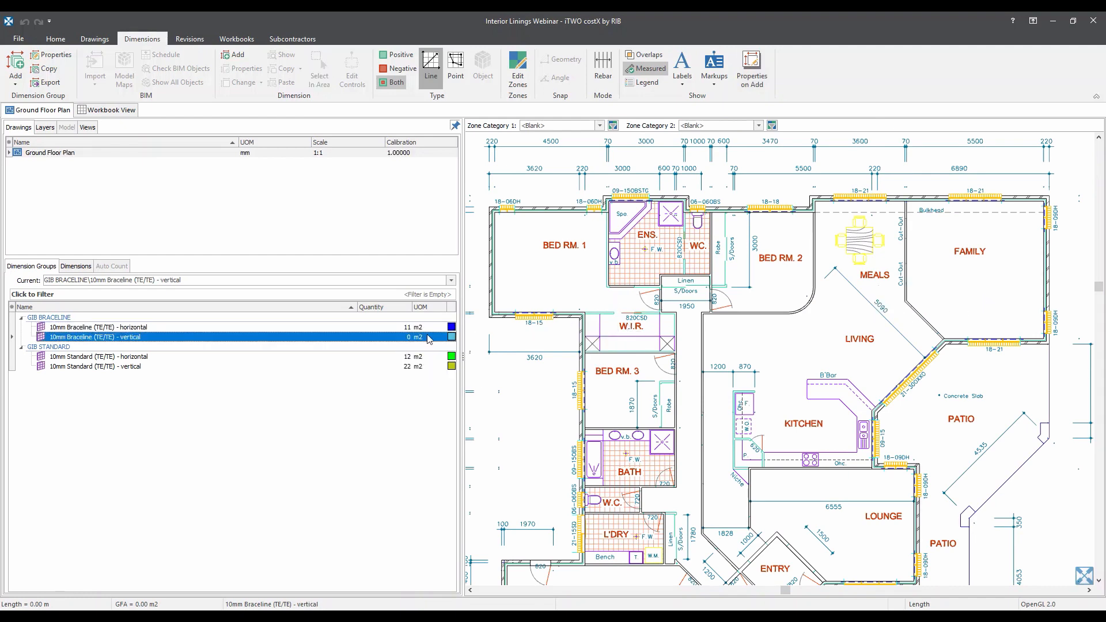
{"action": "scroll", "coordinate": [968, 307], "scroll_direction": "up", "scroll_amount": 5}
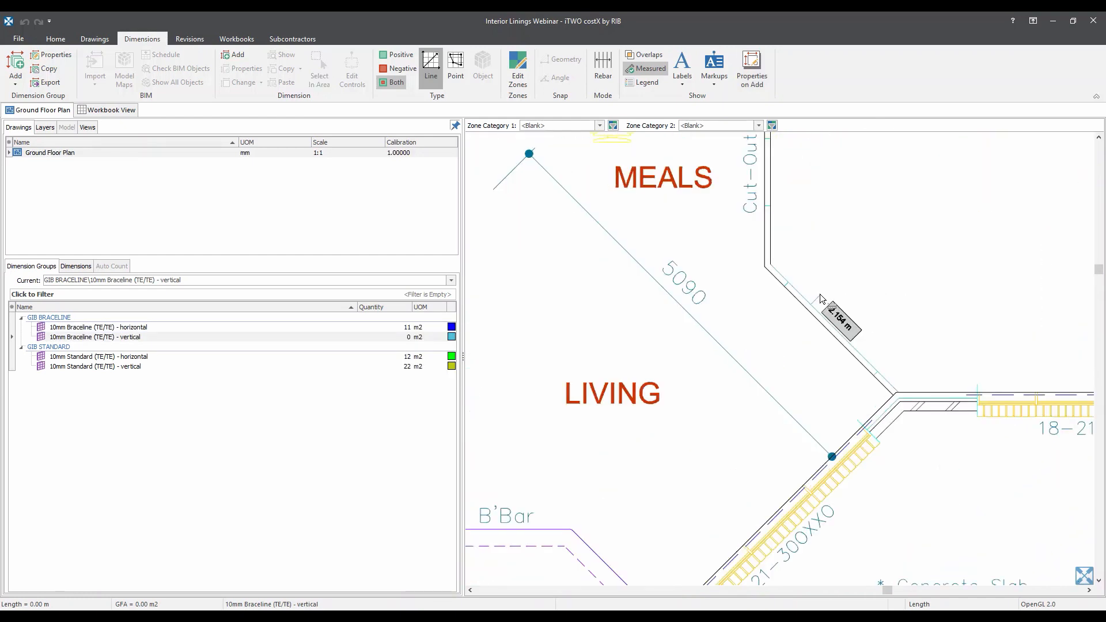
{"action": "left_click", "coordinate": [821, 296]}
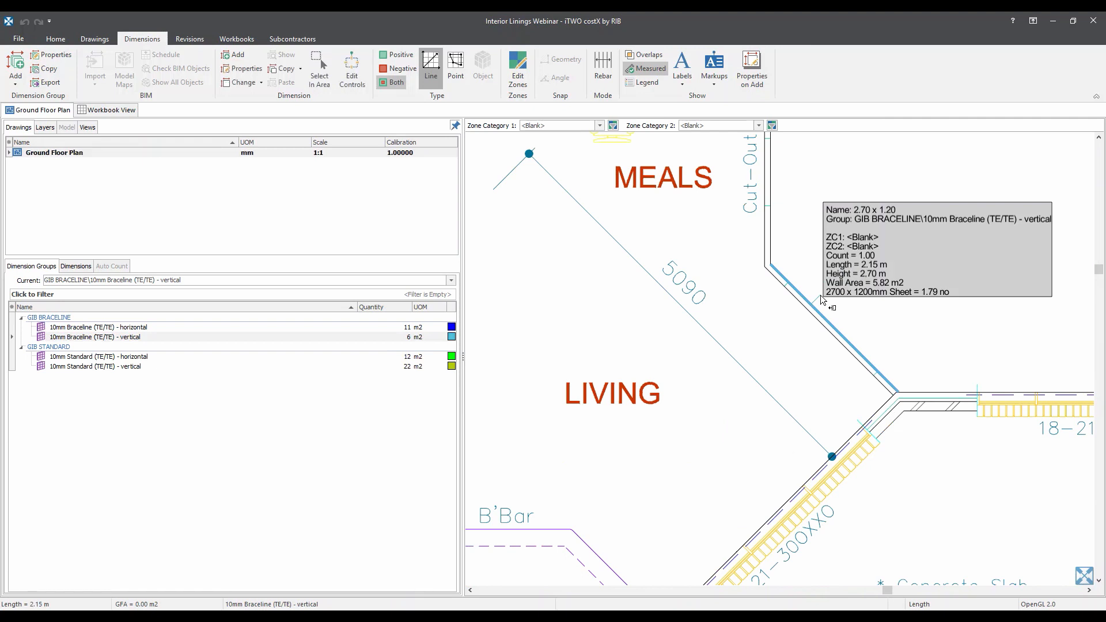
{"action": "key", "text": "Delete"}
{"action": "key", "text": "Return"}
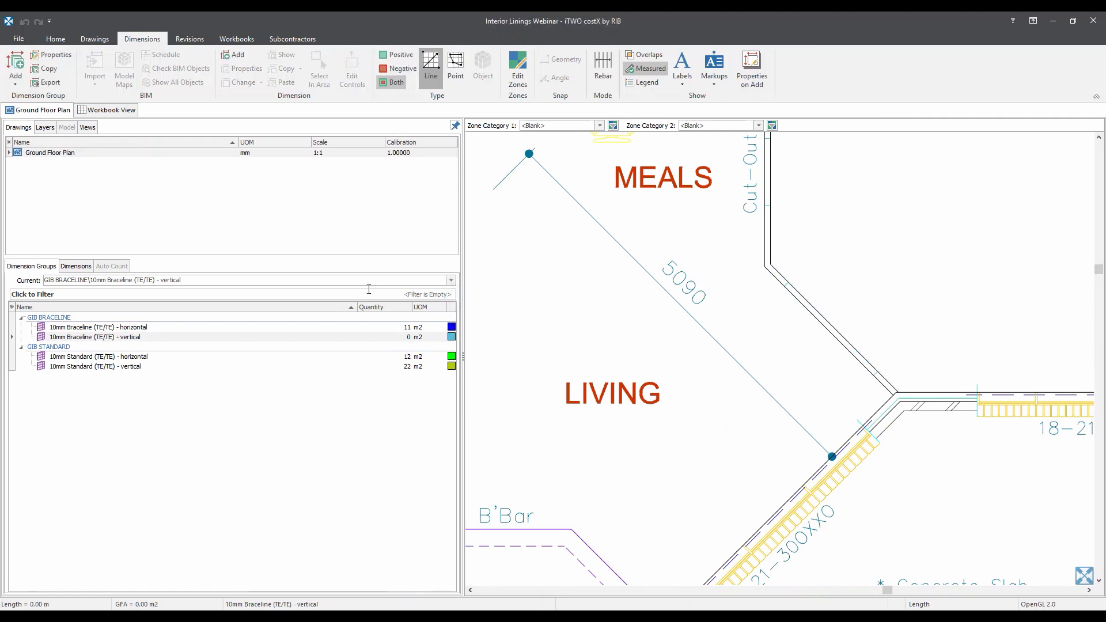
- Measure the angled Family wall with the 10mm Braceline horizontal group, inspect its sheet quantity and delete the dimension
{"action": "left_click", "coordinate": [415, 327]}
{"action": "left_click", "coordinate": [844, 306]}
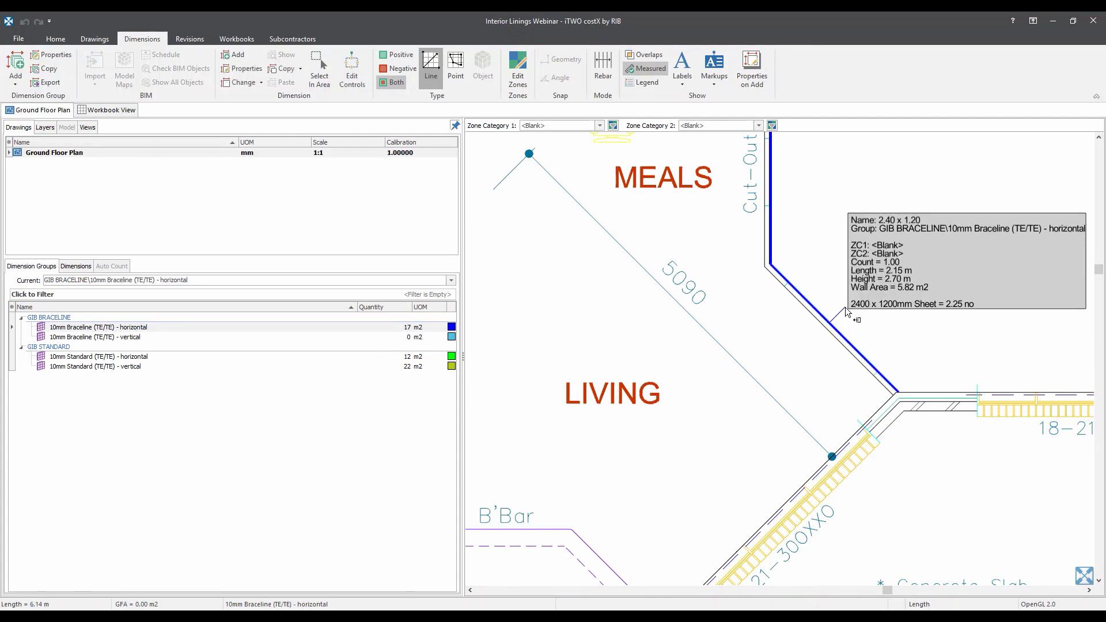
{"action": "key", "text": "Delete"}
{"action": "key", "text": "Return"}
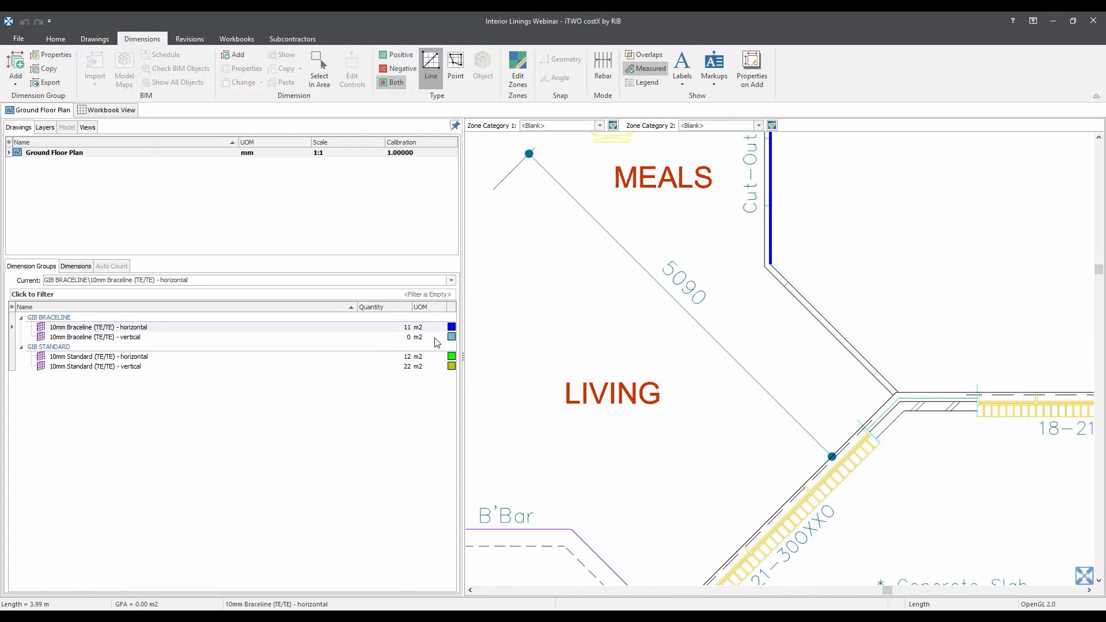
- Measure the angled Family wall again with the 10mm Braceline vertical group and keep the dimension
{"action": "left_click", "coordinate": [435, 338]}
{"action": "left_click", "coordinate": [817, 311]}
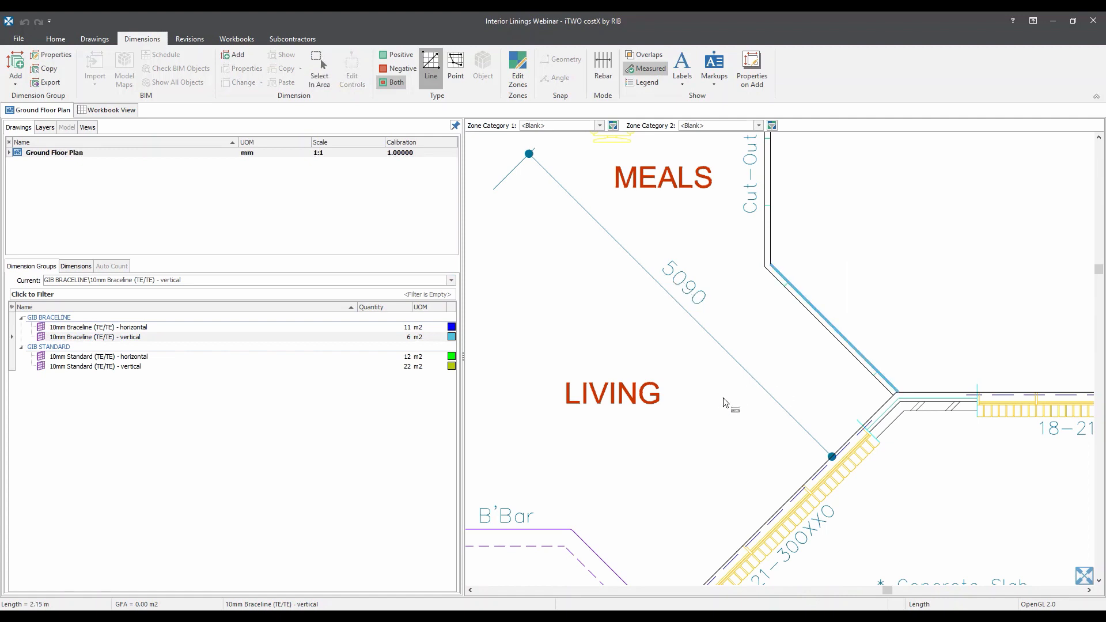
{"action": "scroll", "coordinate": [723, 397], "scroll_direction": "down", "scroll_amount": 2}
- Display all GIB BRACELINE dimensions together and examine the measured walls beside Family in 3D
{"action": "left_click", "coordinate": [114, 322]}
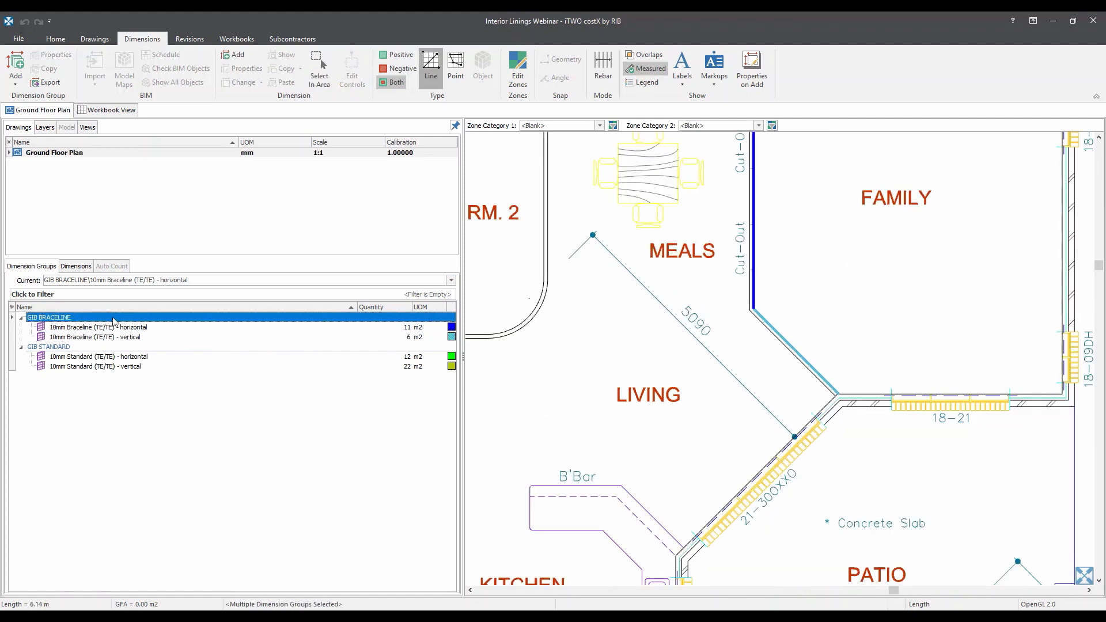
{"action": "scroll", "coordinate": [686, 402], "scroll_direction": "down", "scroll_amount": 2}
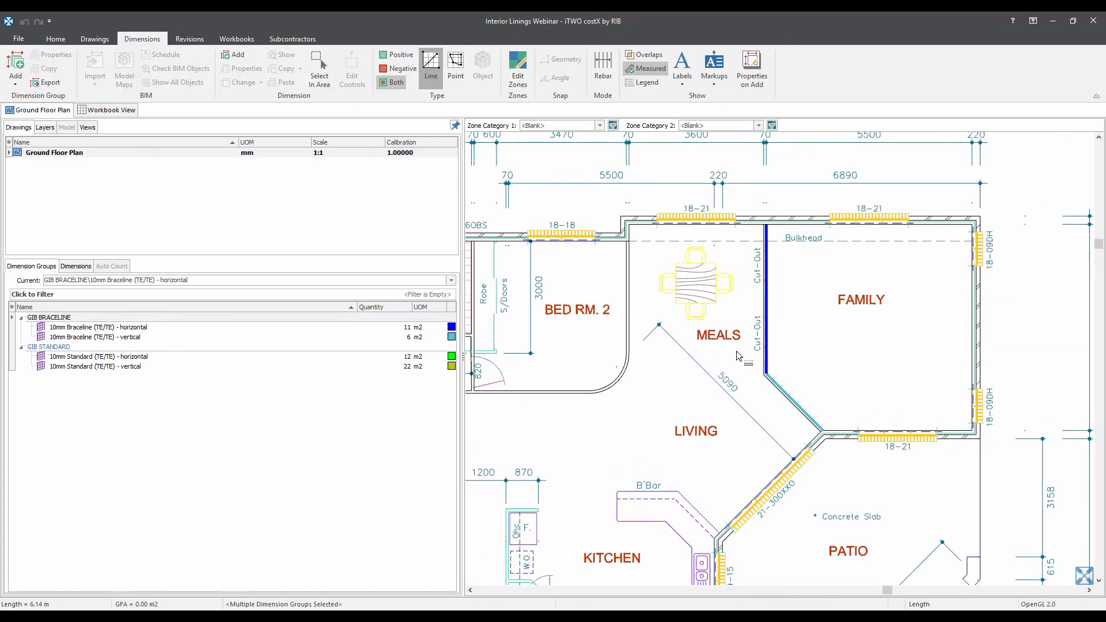
{"action": "left_click", "coordinate": [94, 39]}
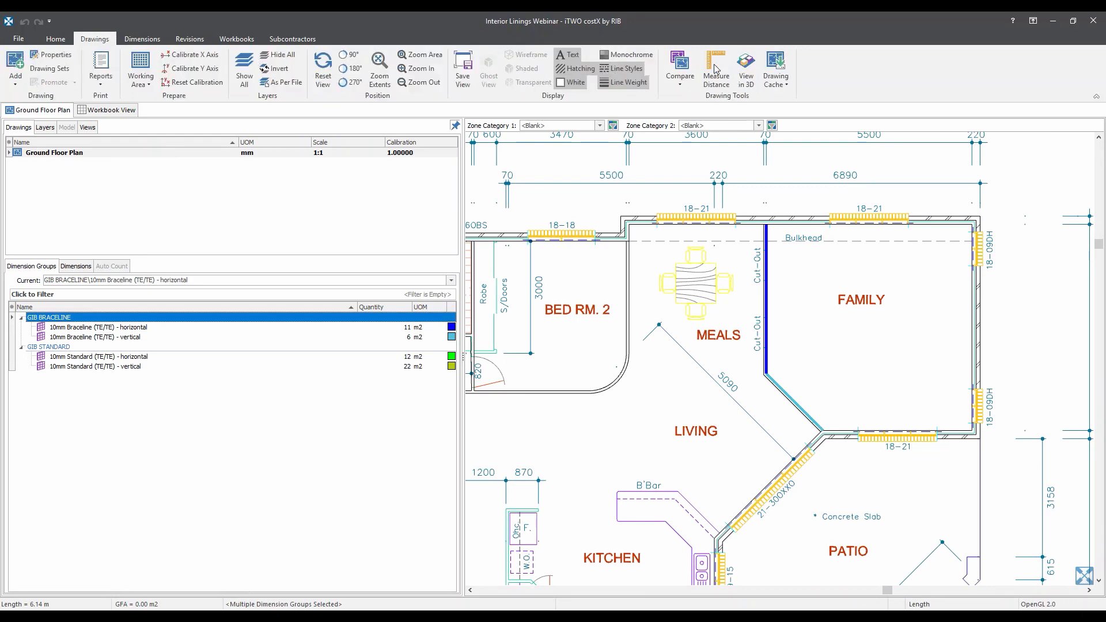
{"action": "left_click", "coordinate": [747, 72]}
{"action": "scroll", "coordinate": [757, 349], "scroll_direction": "up", "scroll_amount": 3}
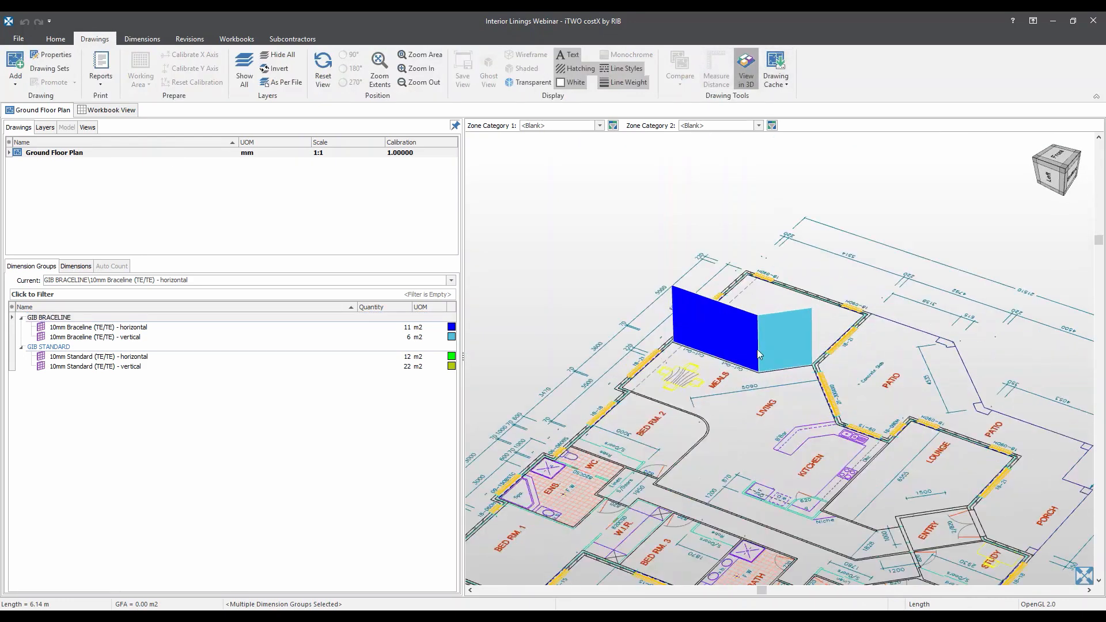
{"action": "scroll", "coordinate": [757, 350], "scroll_direction": "up", "scroll_amount": 3}
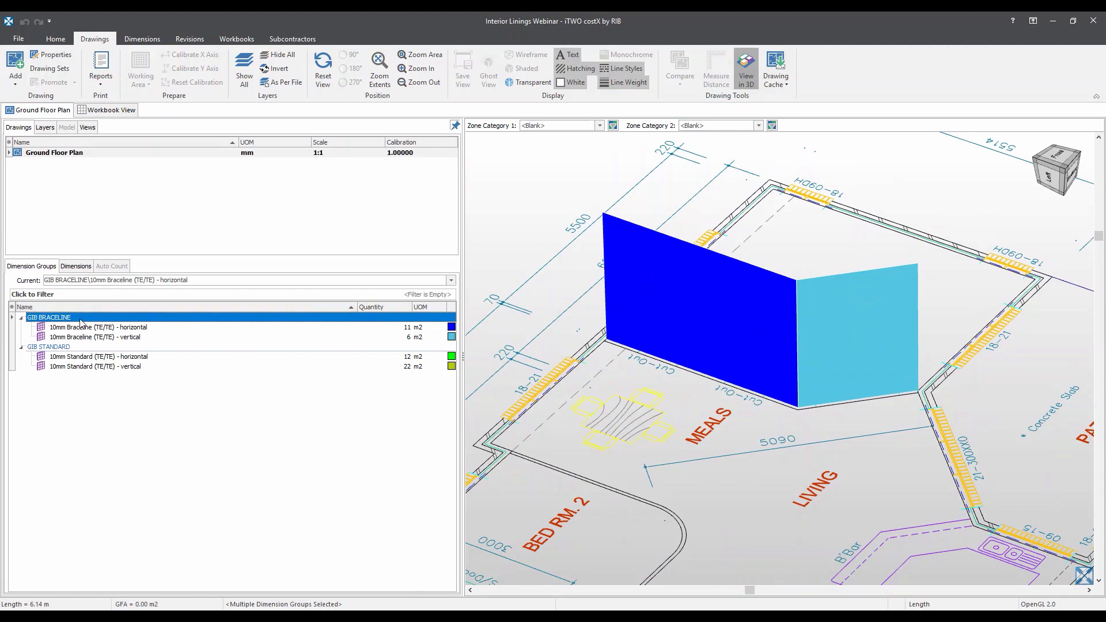
{"action": "scroll", "coordinate": [853, 363], "scroll_direction": "down", "scroll_amount": 2}
{"action": "left_click_drag", "start_coordinate": [967, 440], "coordinate": [908, 439]}
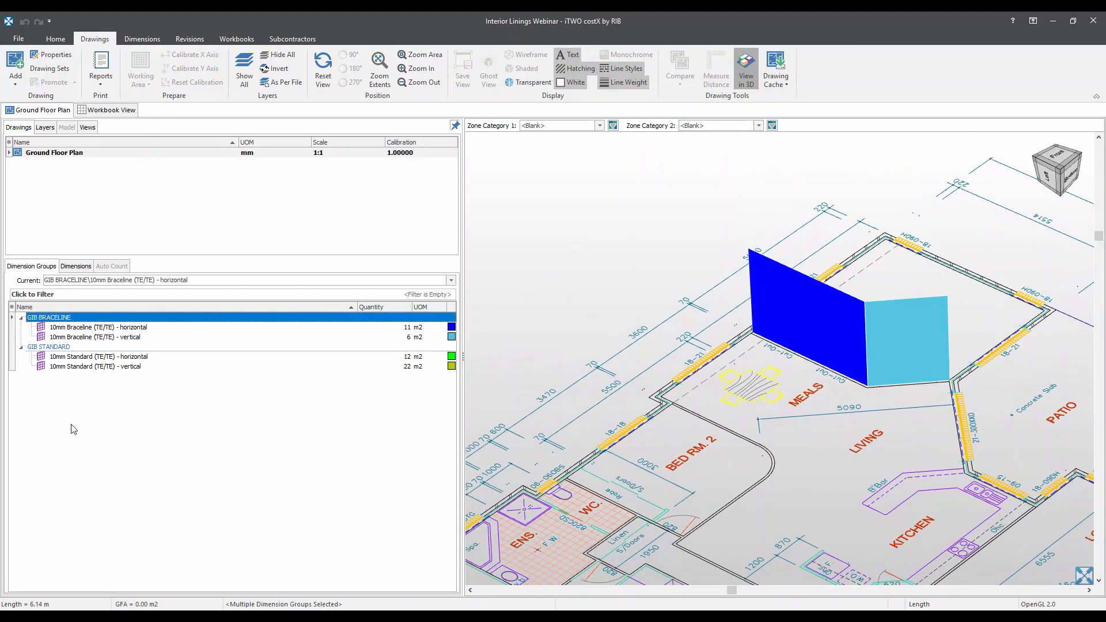
- Display the GIB STANDARD and GIB BRACELINE dimensions together and examine all measured walls in 3D
{"action": "left_click", "coordinate": [76, 347]}
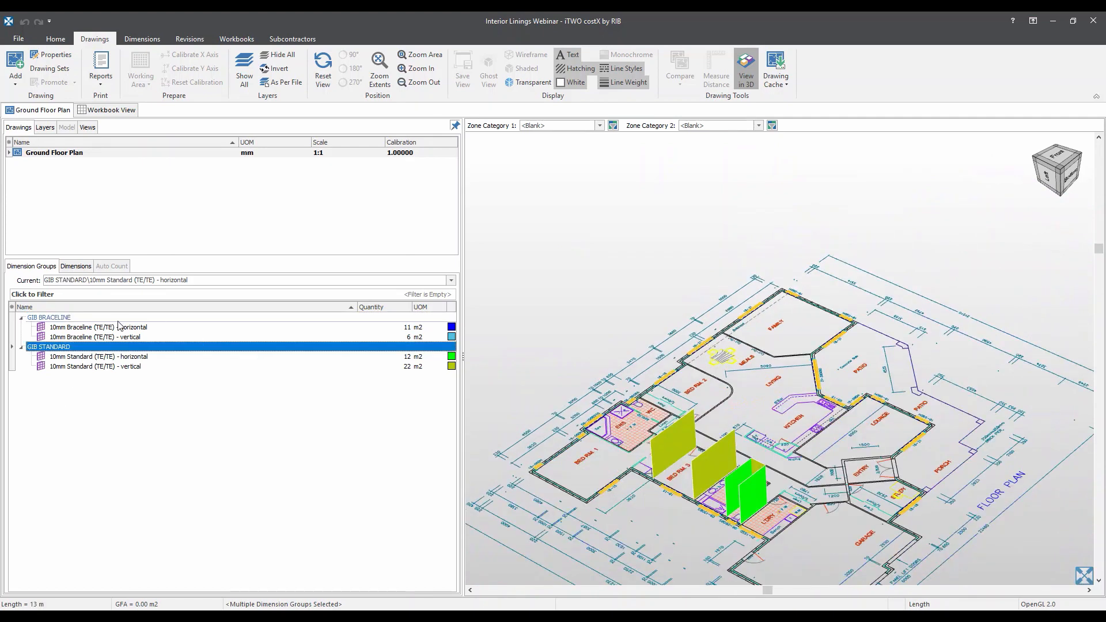
{"action": "left_click", "coordinate": [116, 319], "text": "ctrl"}
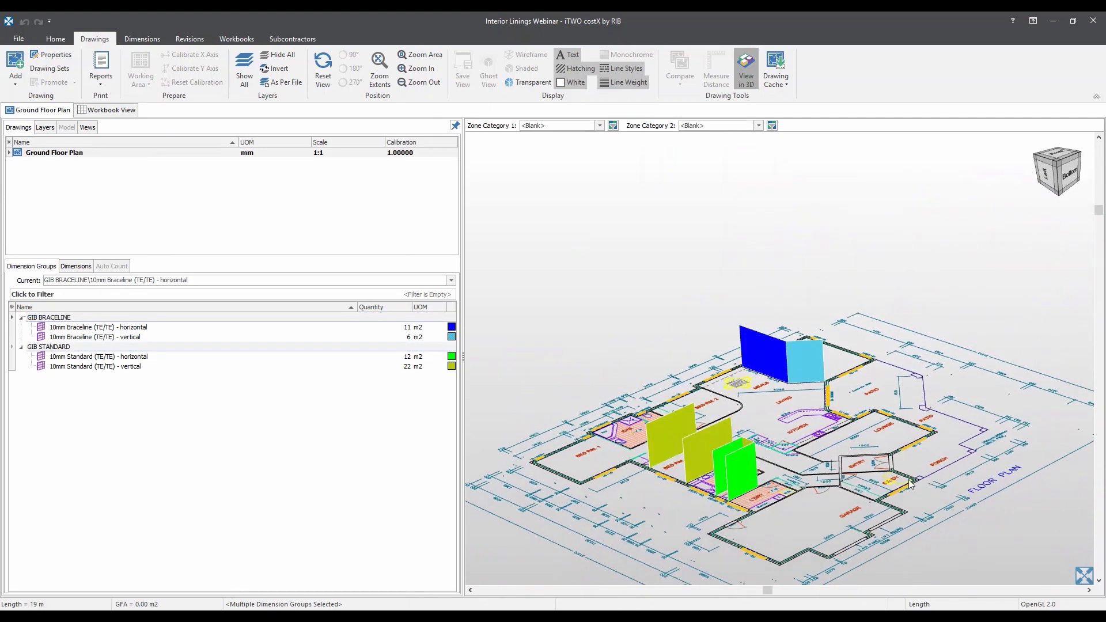
{"action": "scroll", "coordinate": [744, 412], "scroll_direction": "up", "scroll_amount": 2}
{"action": "left_click_drag", "start_coordinate": [713, 384], "coordinate": [710, 369]}
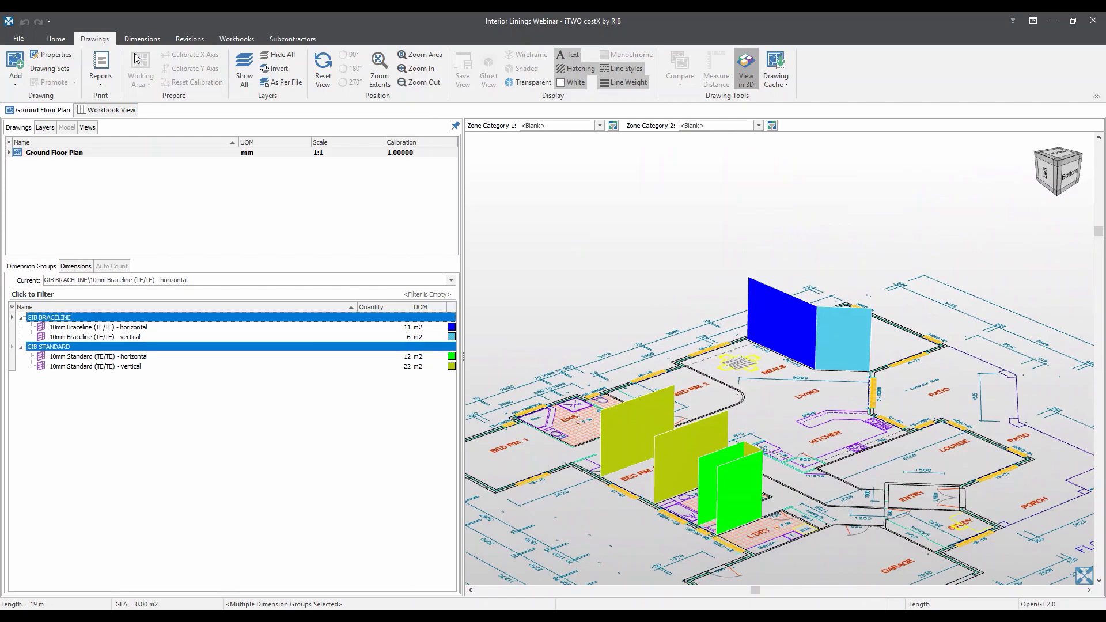
- Return the drawing to the 2D view and examine the measured walls across the whole floor plan
{"action": "left_click", "coordinate": [745, 69]}
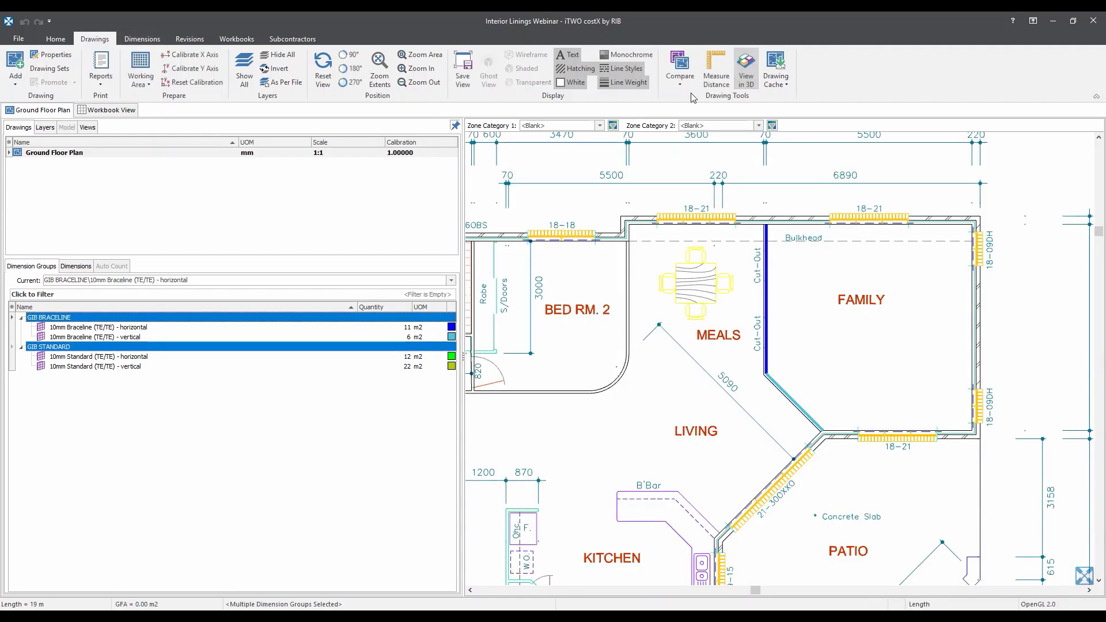
{"action": "scroll", "coordinate": [619, 186], "scroll_direction": "down", "scroll_amount": 5}
{"action": "left_click_drag", "start_coordinate": [648, 211], "coordinate": [664, 176]}
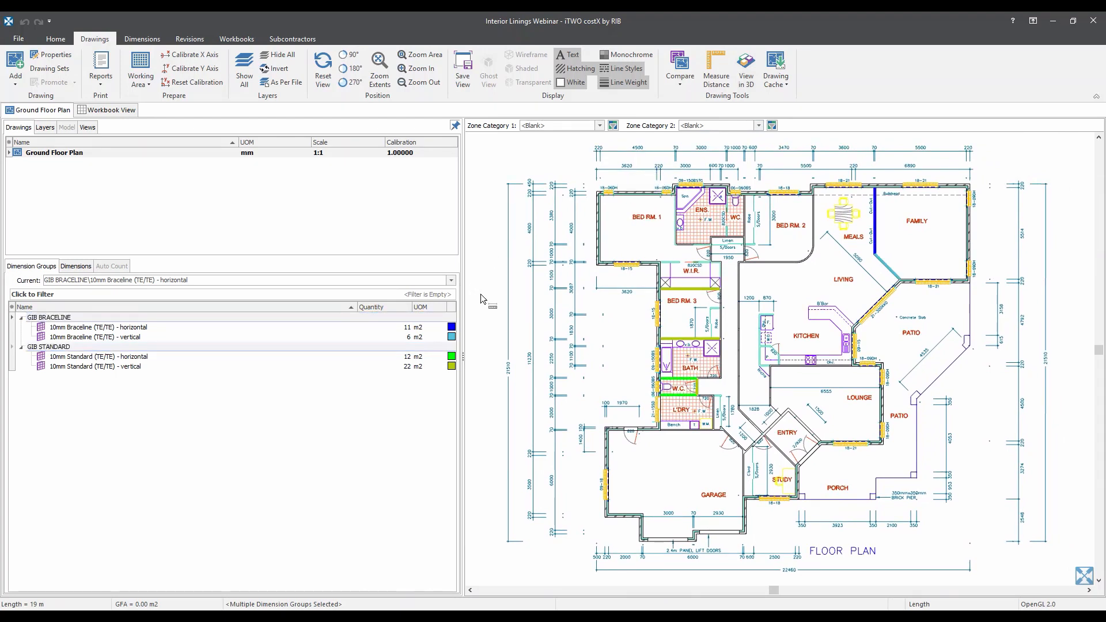
- Open the measured dimension formulas of the 10mm Standard (TE/TE) - horizontal dimension group
{"action": "left_click", "coordinate": [148, 327]}
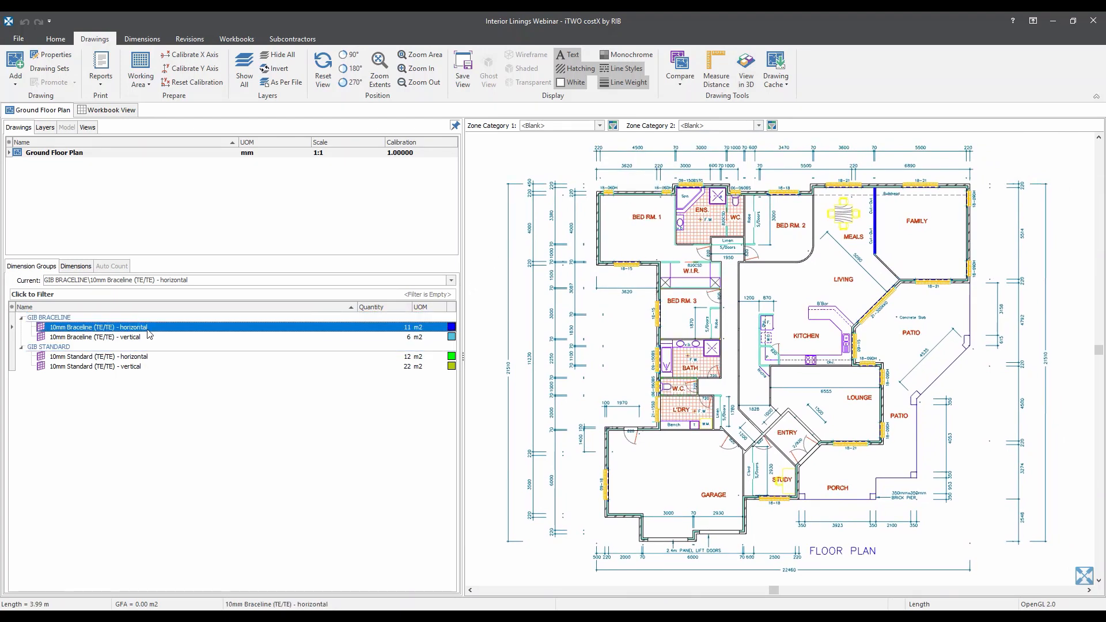
{"action": "left_click", "coordinate": [148, 356]}
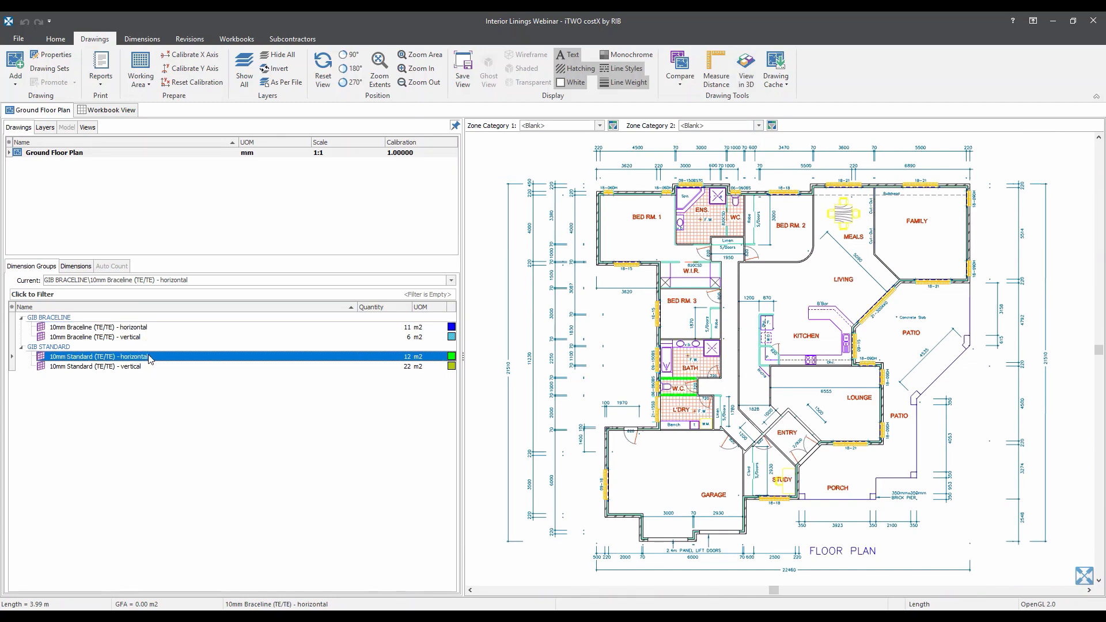
{"action": "double_click", "coordinate": [149, 357]}
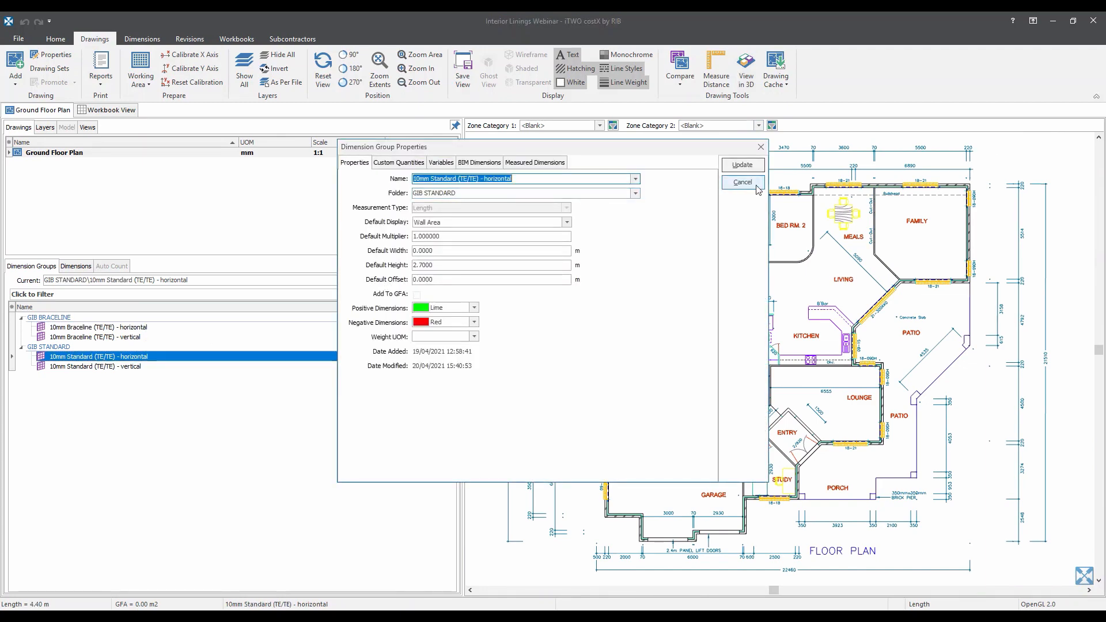
{"action": "left_click", "coordinate": [535, 163]}
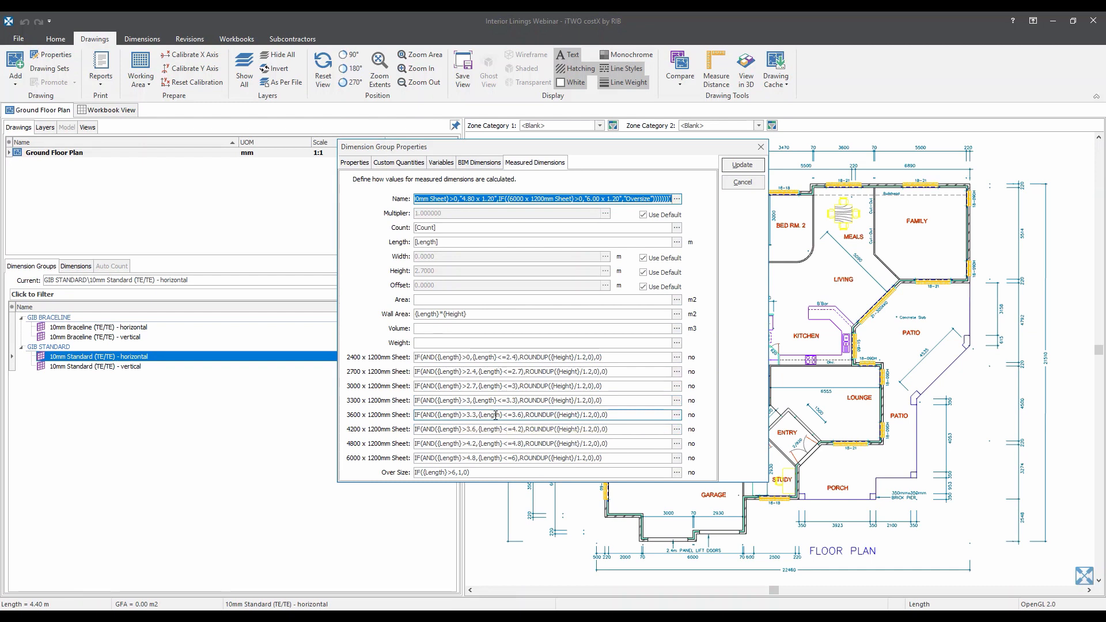
- Examine the length ranges in the 1200mm-wide sheet formulas from 2400 to 6000, and close the group properties with an update
{"action": "left_click", "coordinate": [562, 415]}
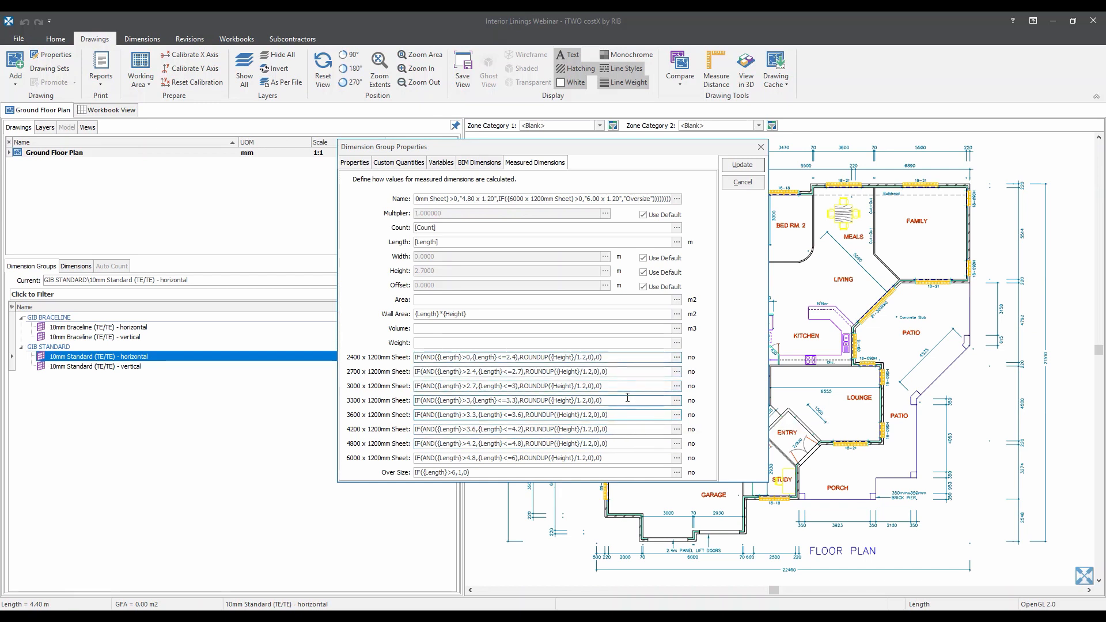
{"action": "key", "text": "shift+Tab"}
{"action": "key", "text": "shift+Tab"}
{"action": "key", "text": "shift+Tab"}
{"action": "key", "text": "shift+Tab"}
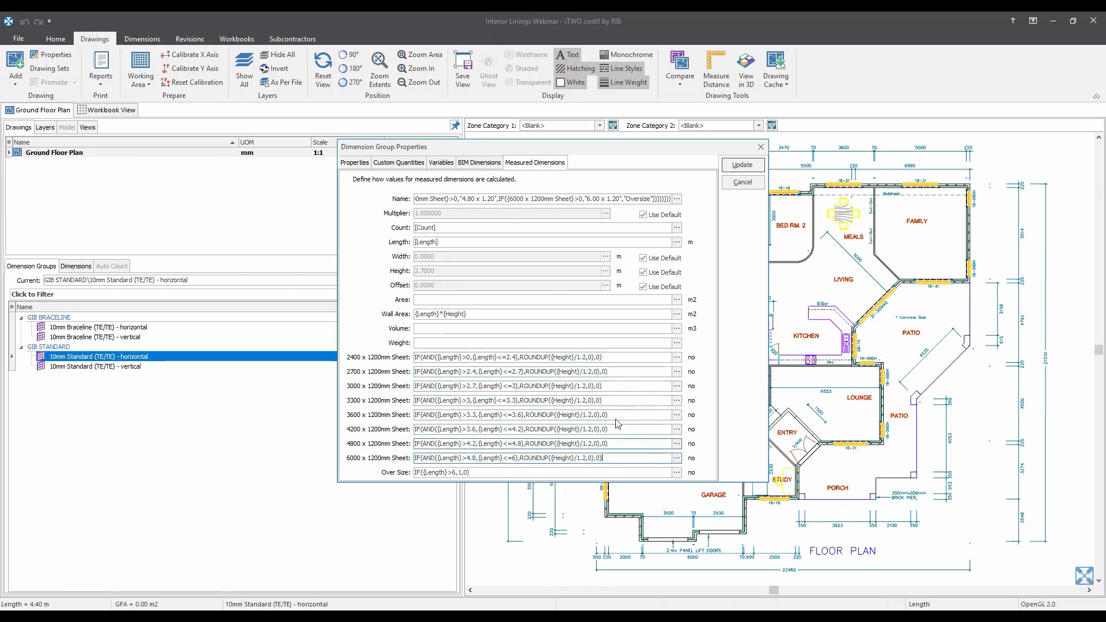
{"action": "key", "text": "Tab"}
{"action": "key", "text": "Tab"}
{"action": "key", "text": "Tab"}
{"action": "key", "text": "Tab"}
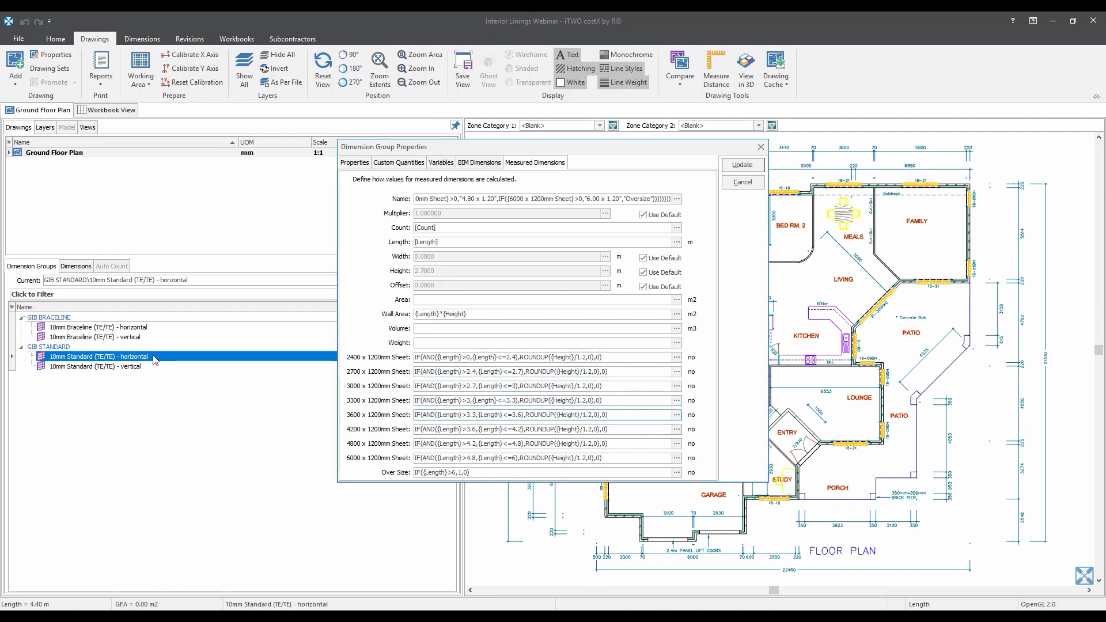
{"action": "left_click", "coordinate": [732, 168]}
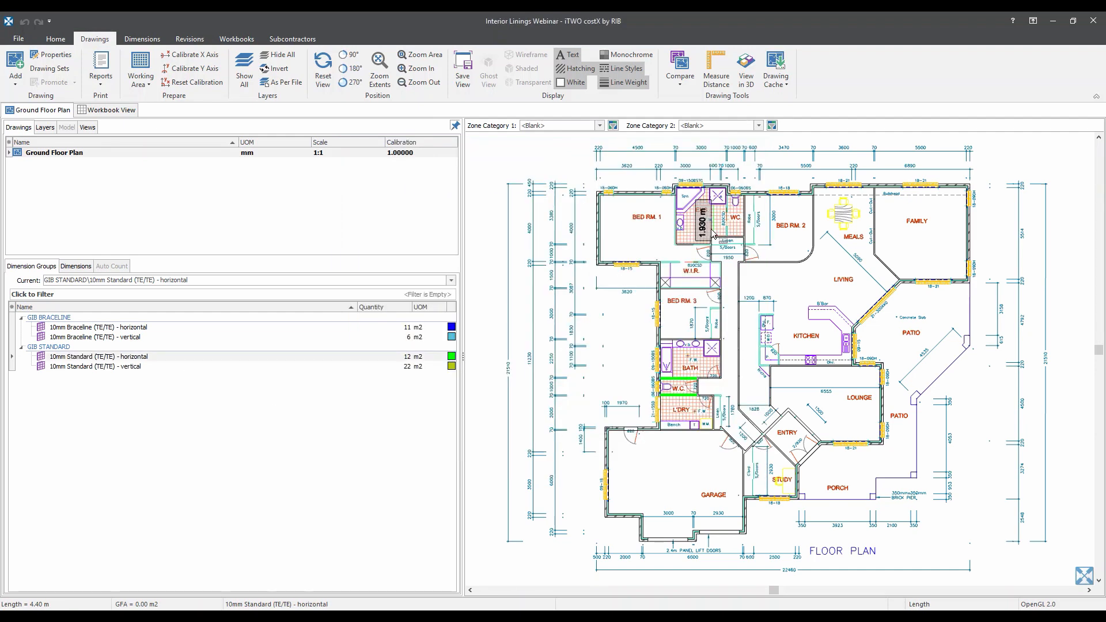
- Measure the wall between W.I.R. and Bed Rm. 3, the Bed Rm. 1 wall beside the Ens. and its 18-15 window wall with the horizontal group
{"action": "scroll", "coordinate": [687, 344], "scroll_direction": "up", "scroll_amount": 4}
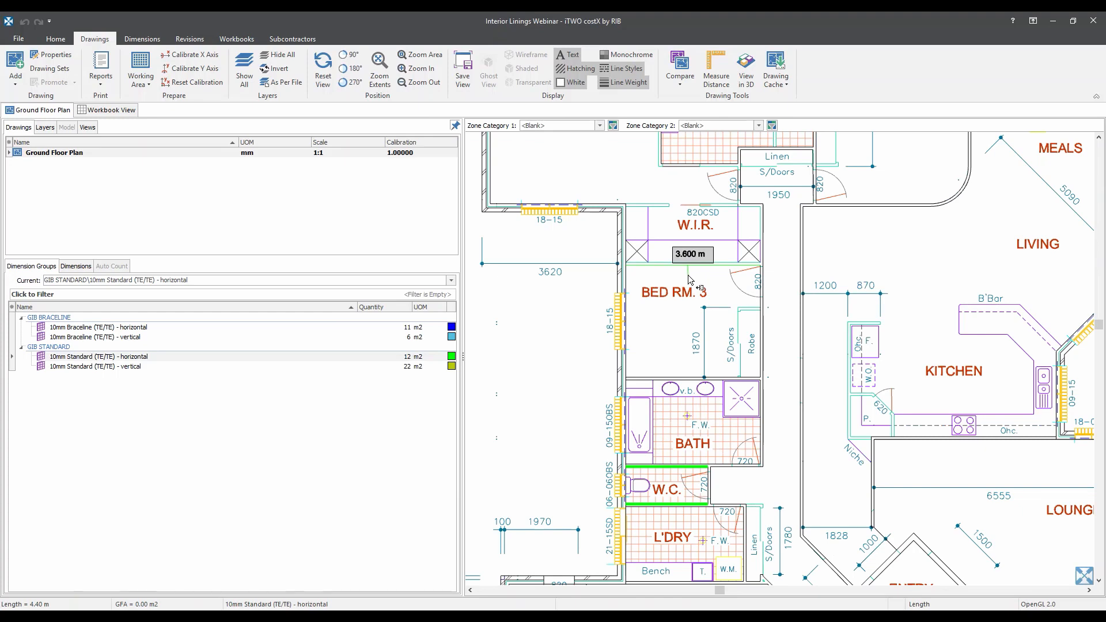
{"action": "left_click", "coordinate": [688, 271]}
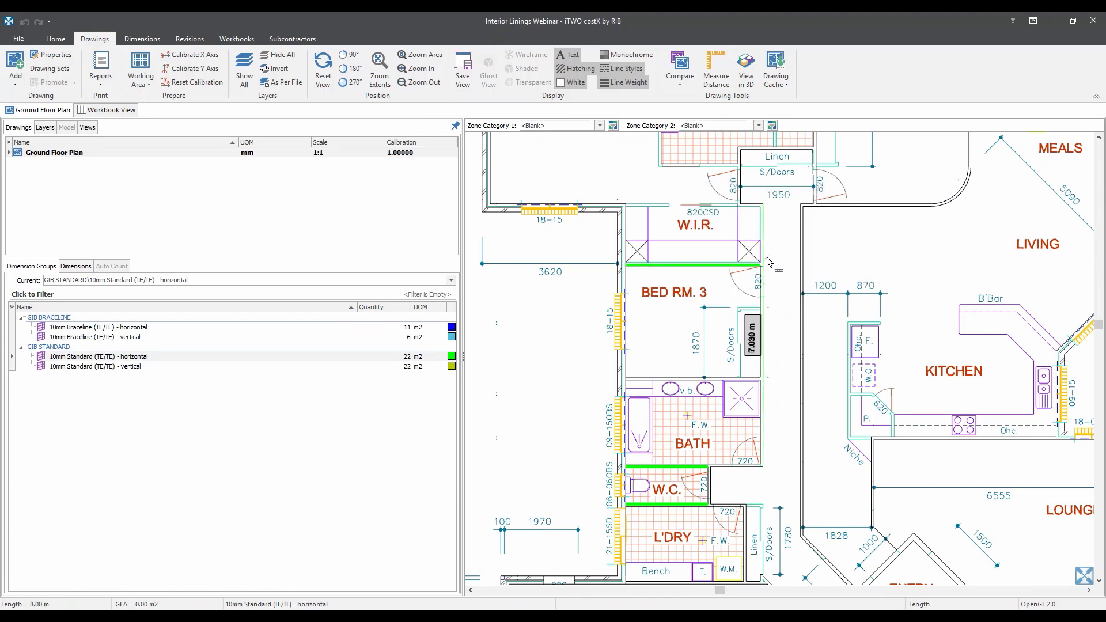
{"action": "left_click_drag", "start_coordinate": [694, 203], "coordinate": [695, 312]}
{"action": "left_click", "coordinate": [660, 231]}
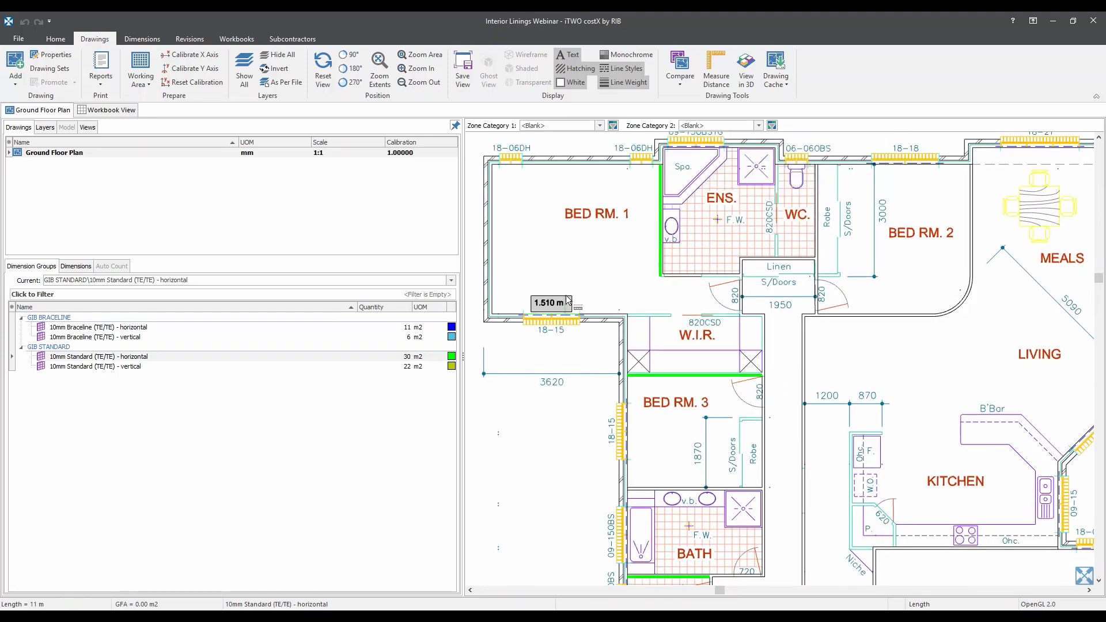
{"action": "left_click", "coordinate": [593, 302]}
{"action": "scroll", "coordinate": [593, 303], "scroll_direction": "down", "scroll_amount": 2}
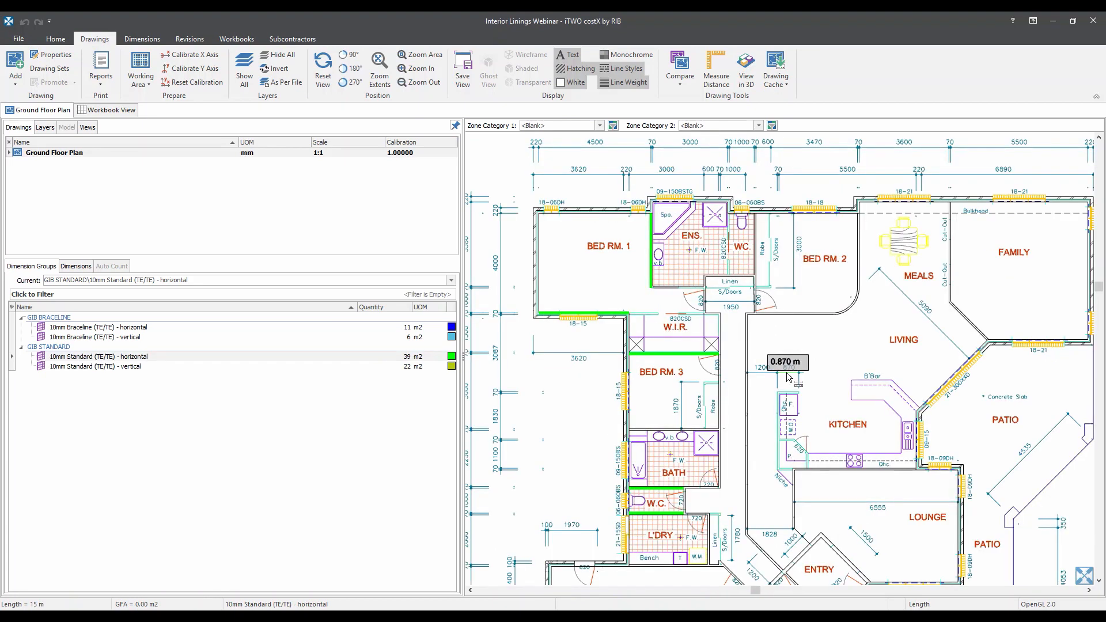
- List the individual dimensions of the 10mm Standard horizontal group and group them by name
{"action": "left_click", "coordinate": [168, 357]}
{"action": "left_click", "coordinate": [84, 268]}
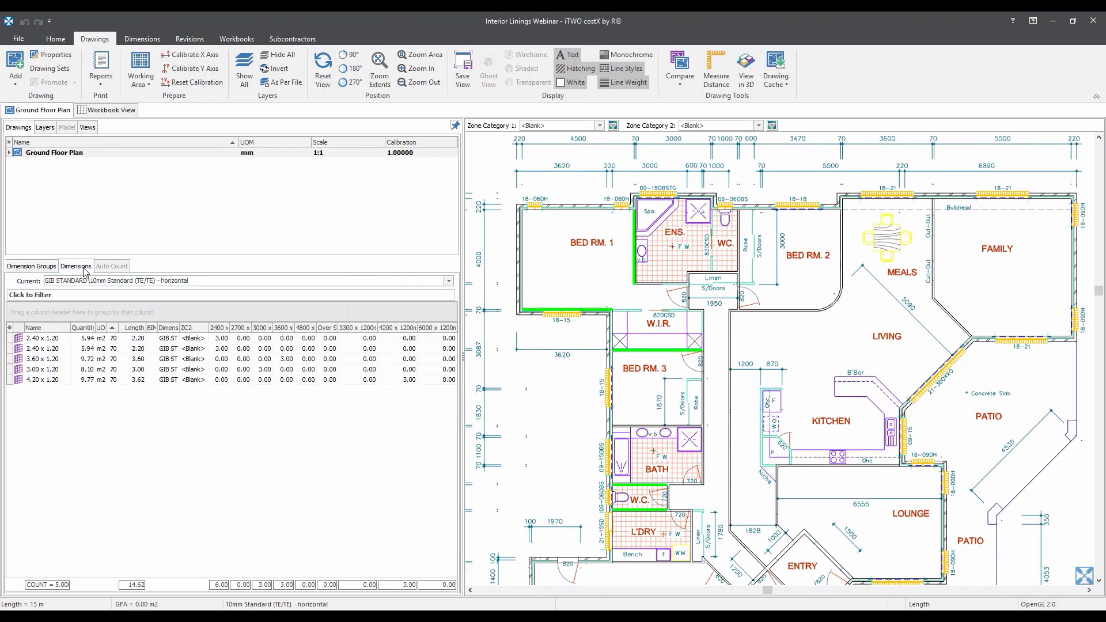
{"action": "double_click", "coordinate": [71, 328]}
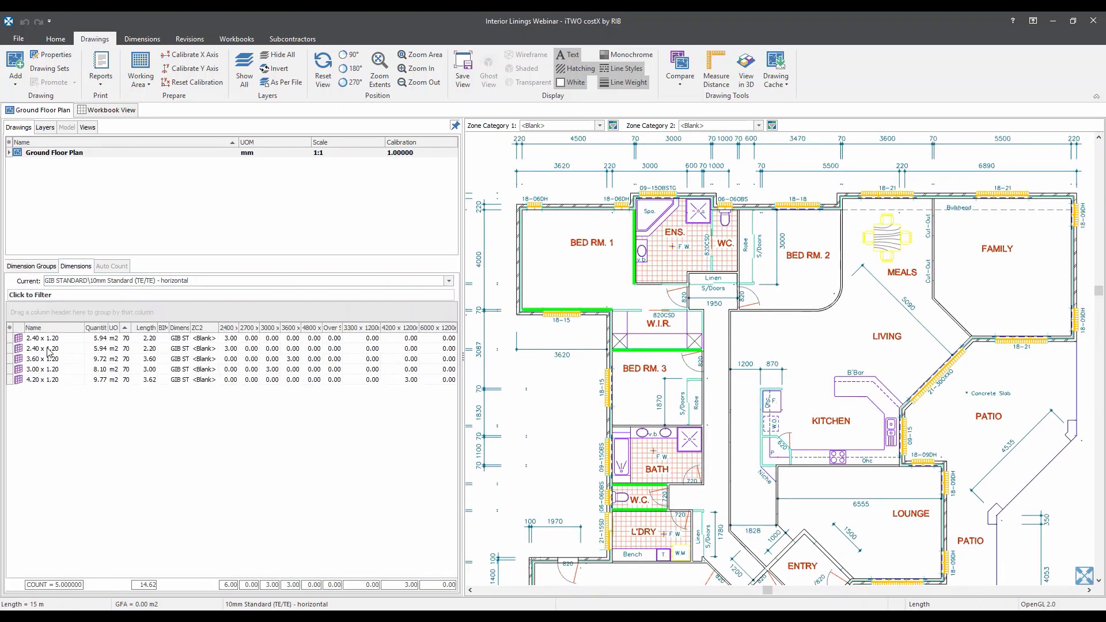
{"action": "left_click_drag", "start_coordinate": [51, 329], "coordinate": [51, 311]}
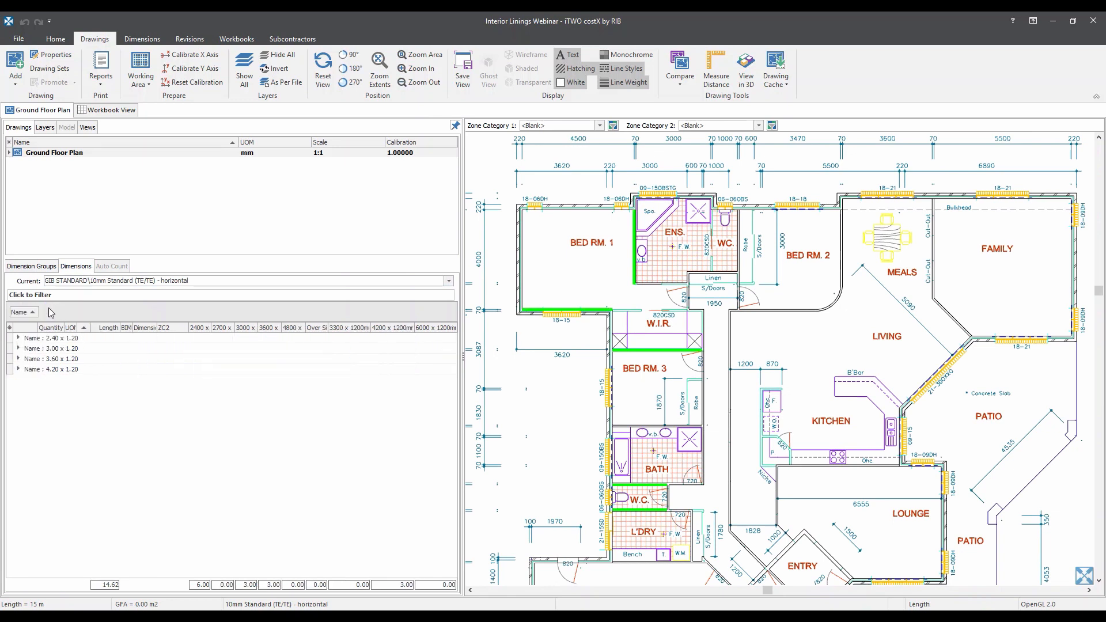
- Expand the 4.20, 3.60, 3.00 and 2.40 x 1.20 groups, widen the Quantity column to review the sheets, and return to the dimension groups
{"action": "left_click", "coordinate": [19, 370]}
{"action": "left_click", "coordinate": [18, 359]}
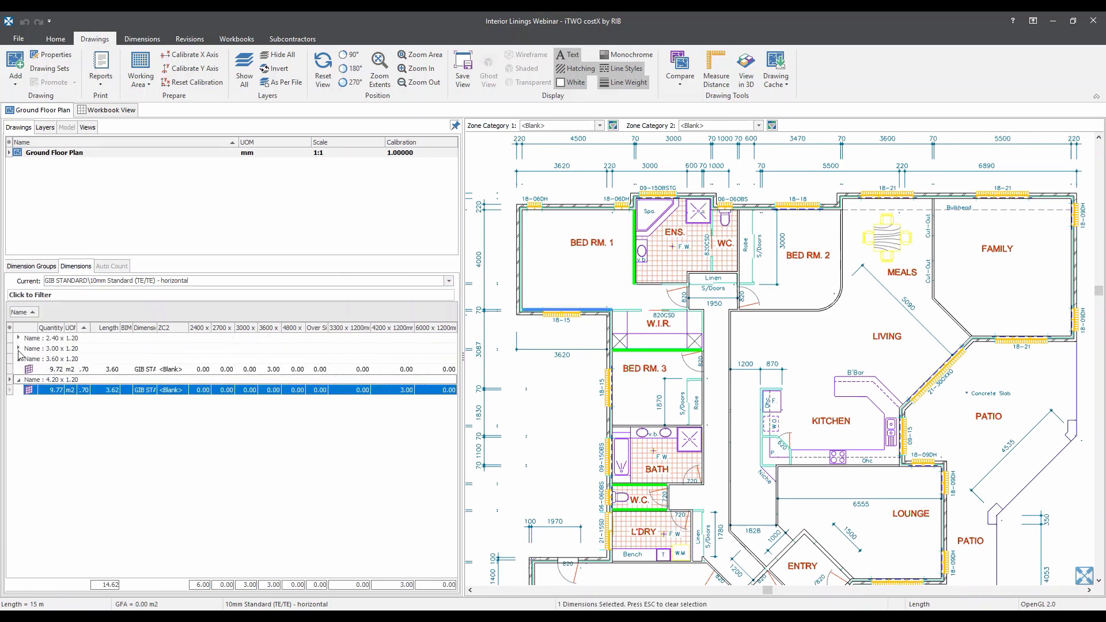
{"action": "left_click", "coordinate": [19, 348]}
{"action": "left_click", "coordinate": [18, 338]}
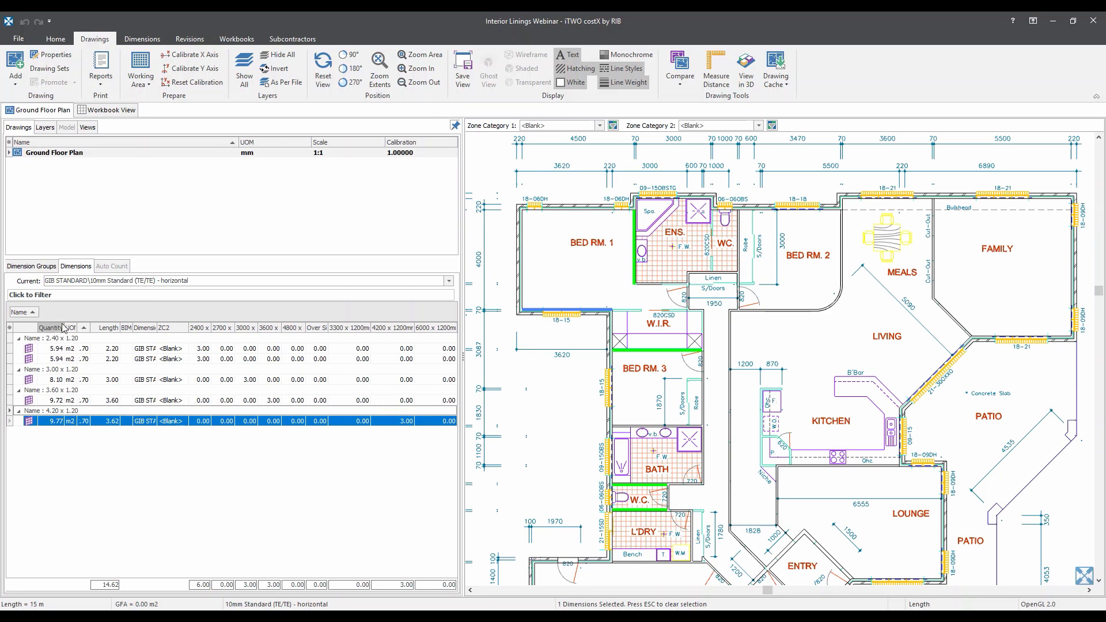
{"action": "left_click_drag", "start_coordinate": [64, 328], "coordinate": [98, 328]}
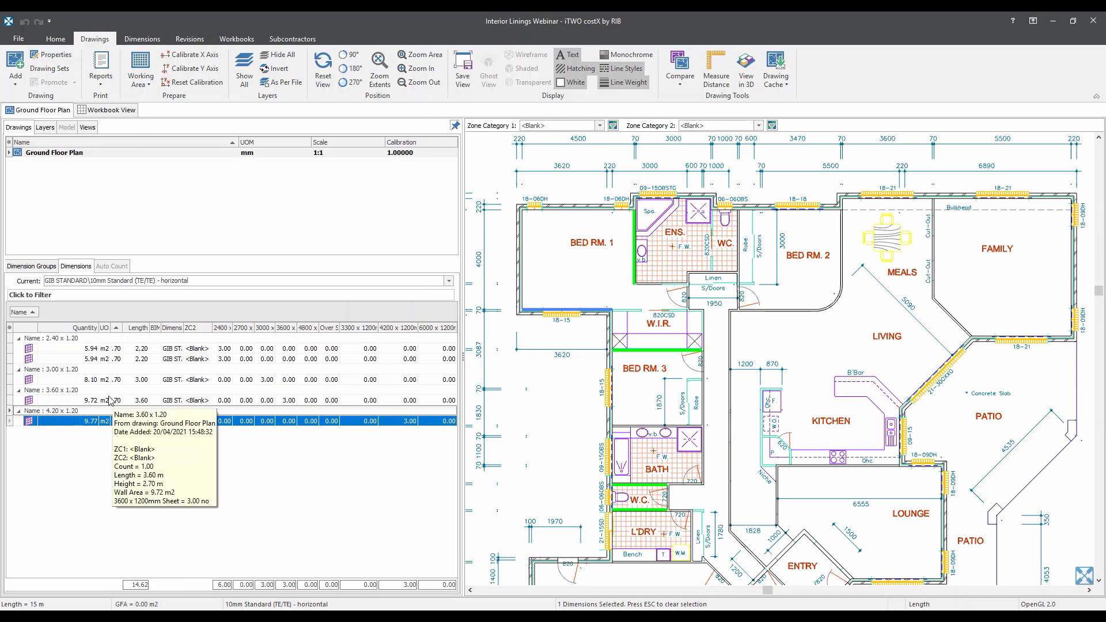
{"action": "left_click", "coordinate": [34, 267]}
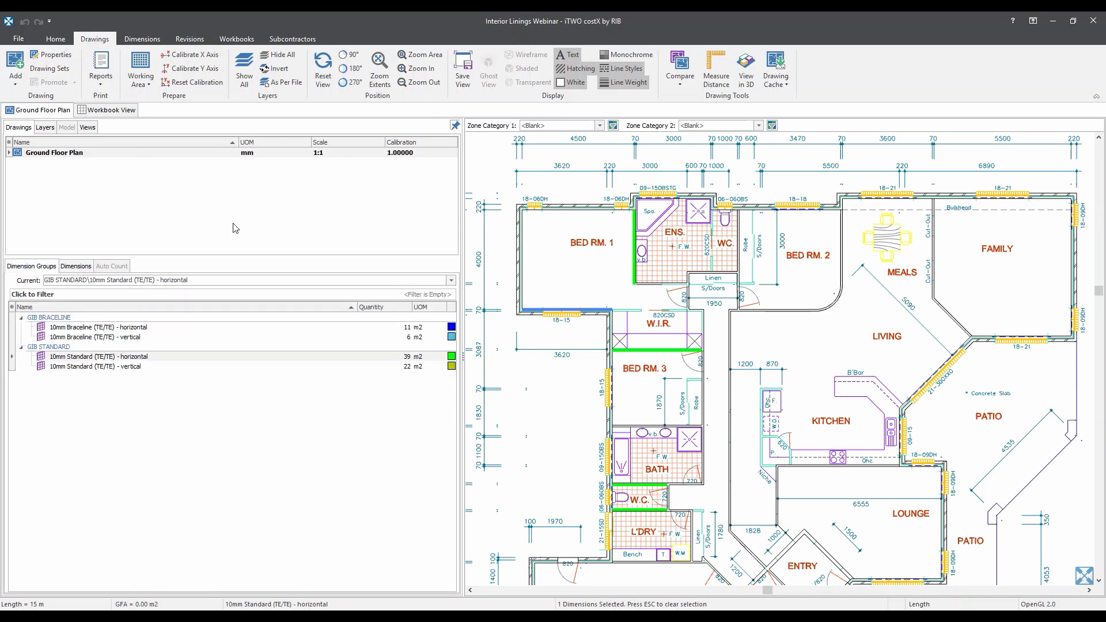
- Examine the Over Size formula in the 10mm Standard horizontal group's measured dimension settings and close the properties with an update
{"action": "scroll", "coordinate": [798, 321], "scroll_direction": "down", "scroll_amount": 3}
{"action": "scroll", "coordinate": [757, 376], "scroll_direction": "up", "scroll_amount": 3}
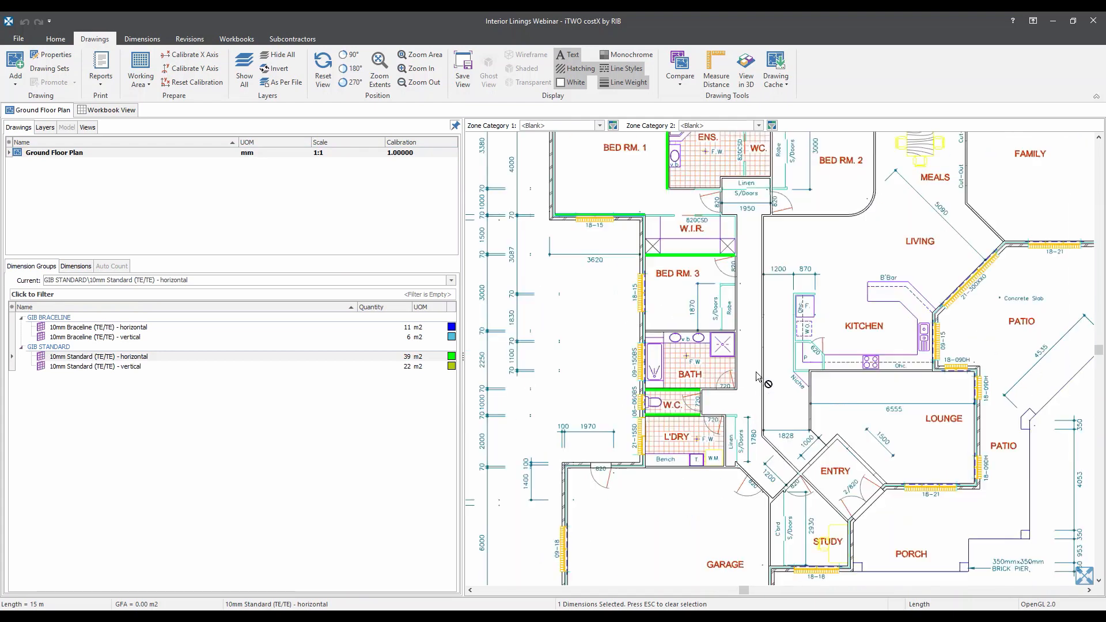
{"action": "left_click_drag", "start_coordinate": [757, 372], "coordinate": [752, 377]}
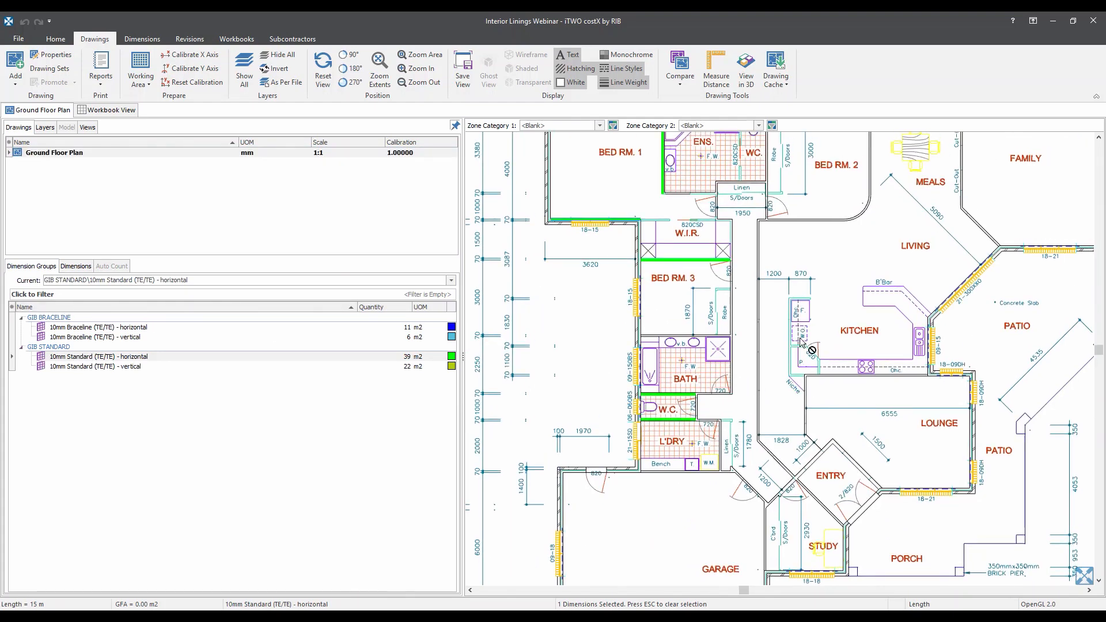
{"action": "left_click_drag", "start_coordinate": [800, 338], "coordinate": [791, 348]}
{"action": "left_click", "coordinate": [141, 357]}
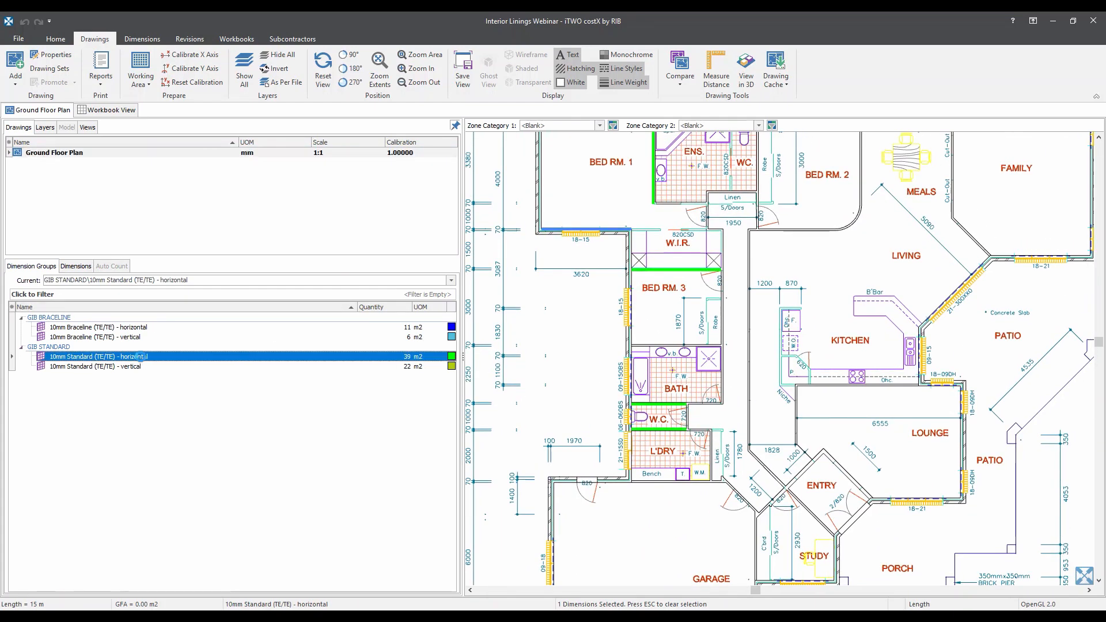
{"action": "double_click", "coordinate": [143, 362]}
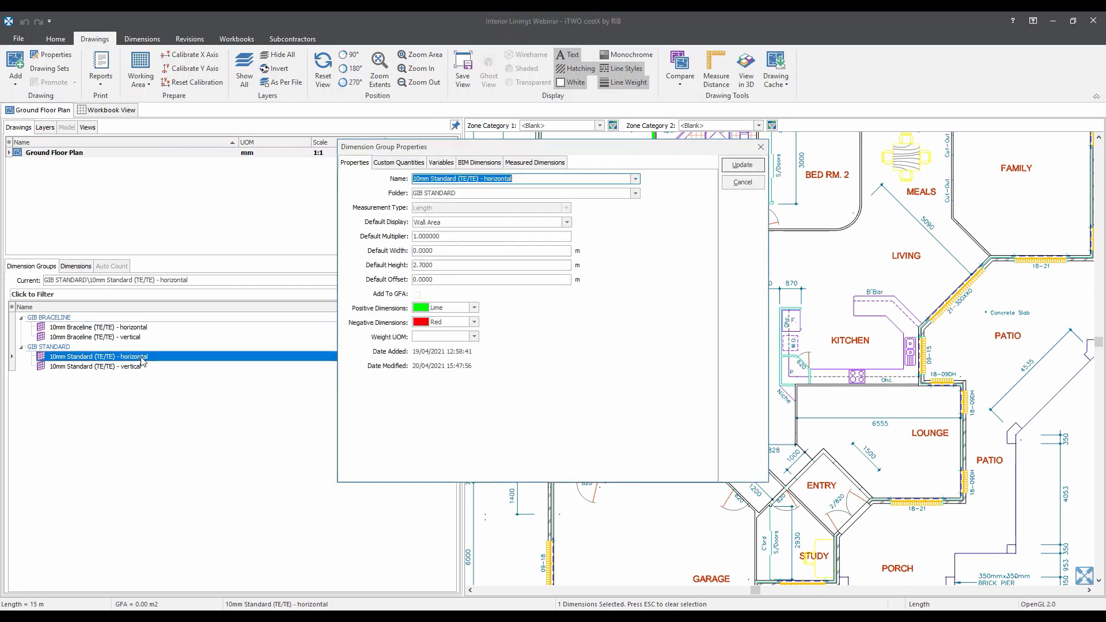
{"action": "left_click", "coordinate": [532, 165]}
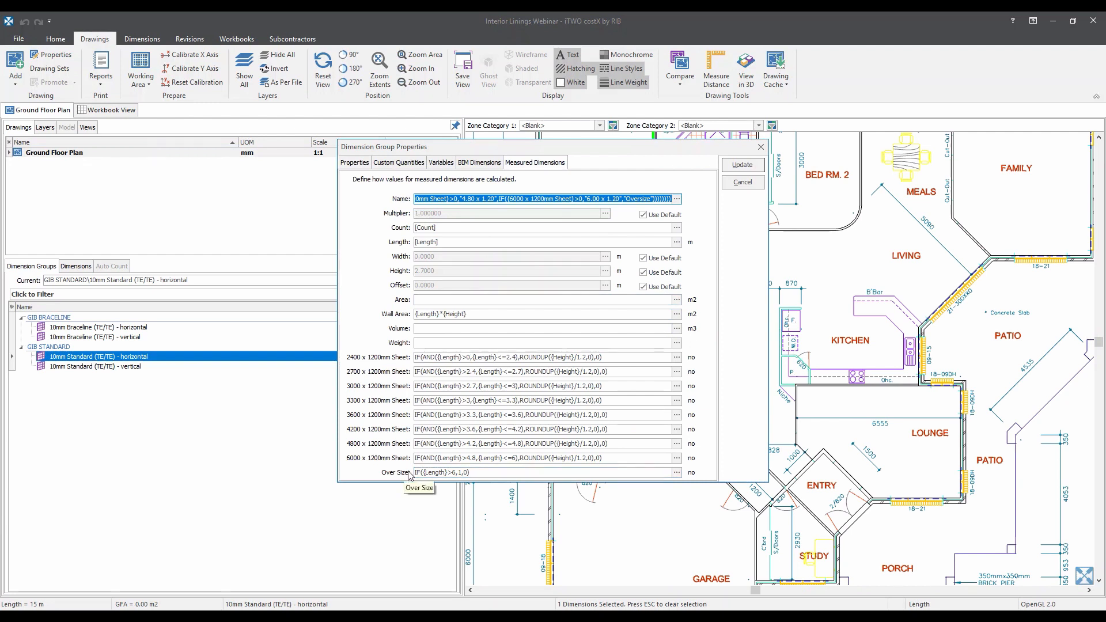
{"action": "left_click", "coordinate": [465, 472]}
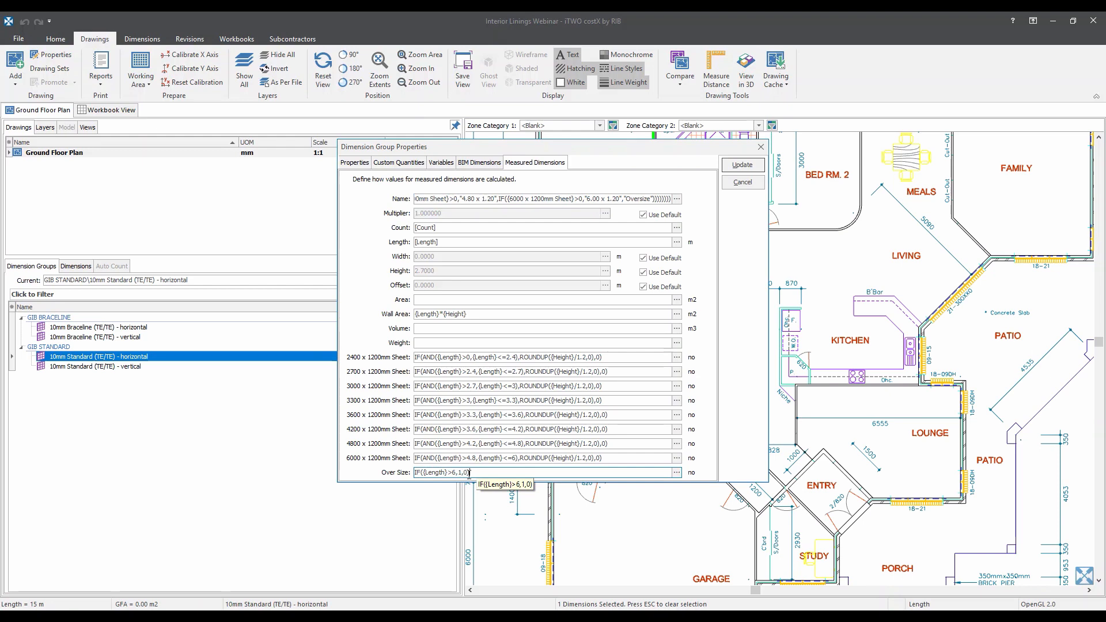
{"action": "left_click", "coordinate": [743, 165]}
- Clear the selection, measure the full-length hallway wall opposite Bed Rm. 3 with the horizontal group, examine its details and delete the dimension
{"action": "scroll", "coordinate": [742, 370], "scroll_direction": "up", "scroll_amount": 2}
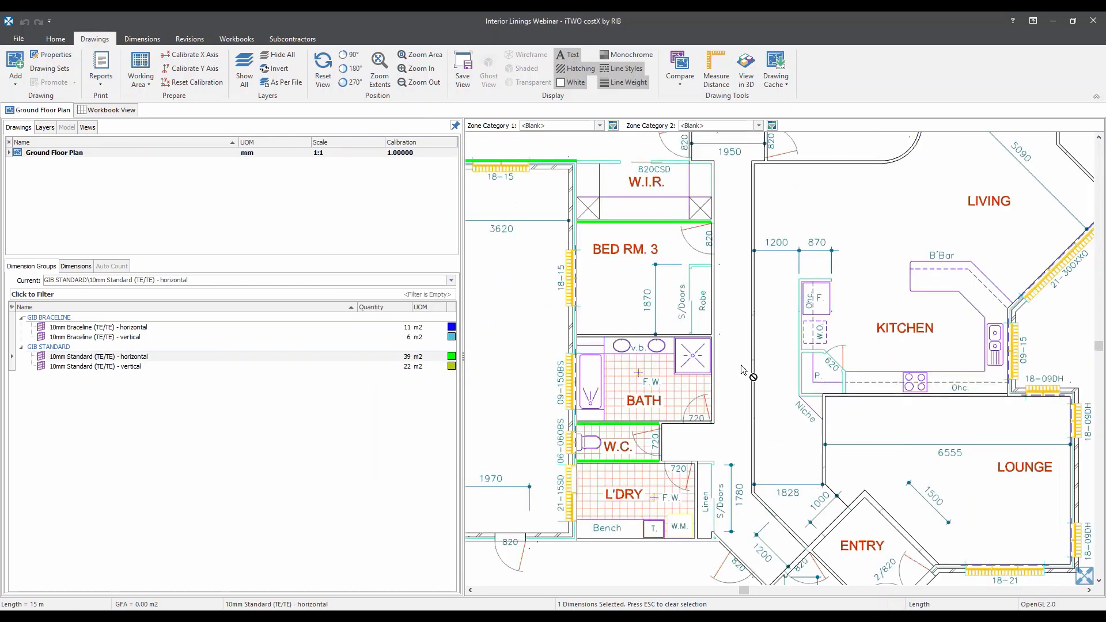
{"action": "left_click_drag", "start_coordinate": [755, 380], "coordinate": [728, 395]}
{"action": "key", "text": "Escape"}
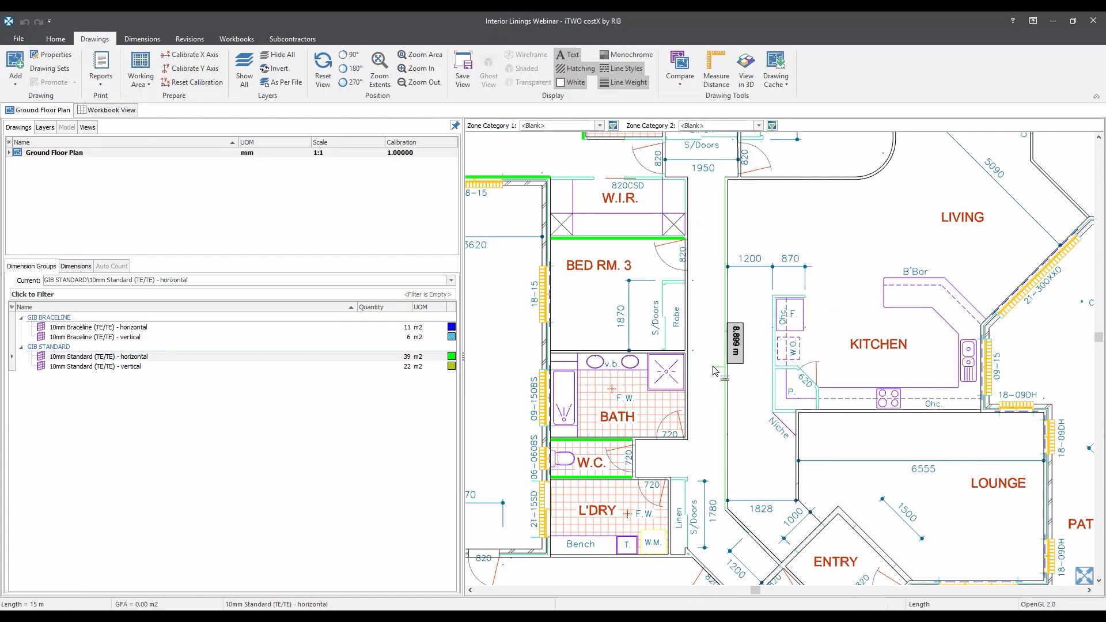
{"action": "mouse_move", "coordinate": [715, 370]}
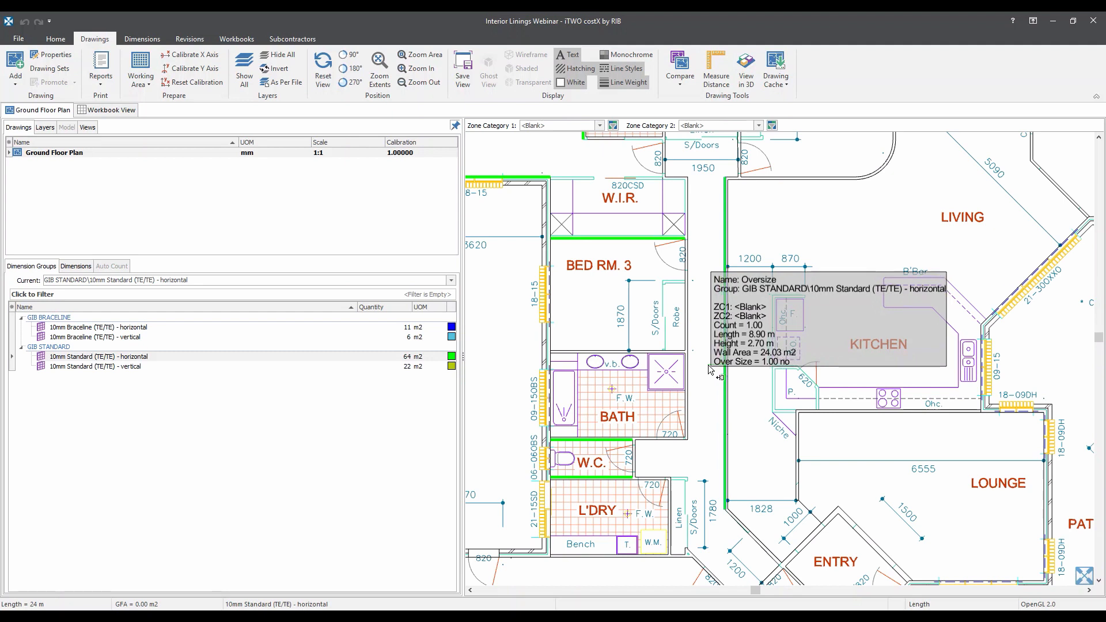
{"action": "left_click", "coordinate": [710, 370]}
{"action": "key", "text": "Delete"}
{"action": "key", "text": "Return"}
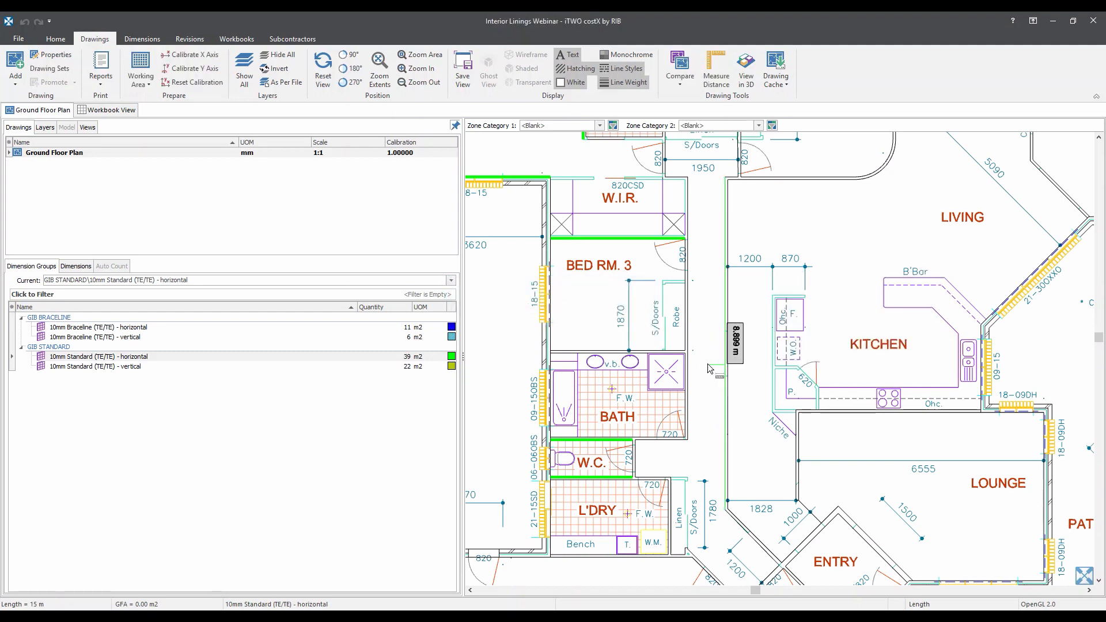
- Measure only the upper section of the hallway wall opposite Bed Rm. 3, about 4.13 m long, and examine its sheet details
{"action": "scroll", "coordinate": [735, 189], "scroll_direction": "up", "scroll_amount": 2}
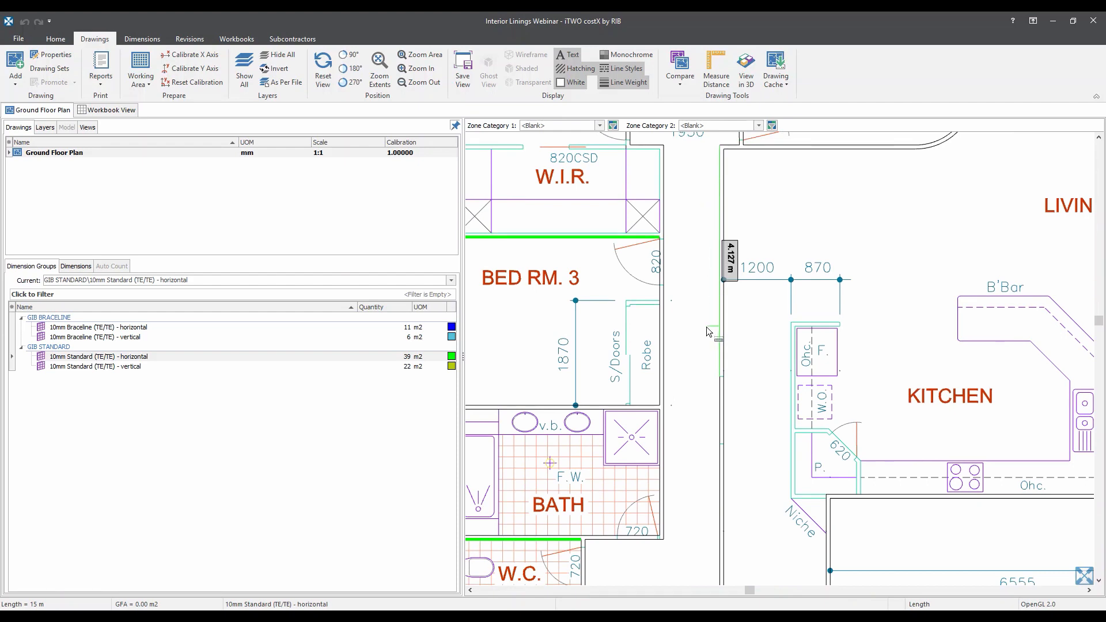
{"action": "scroll", "coordinate": [717, 408], "scroll_direction": "up", "scroll_amount": 2}
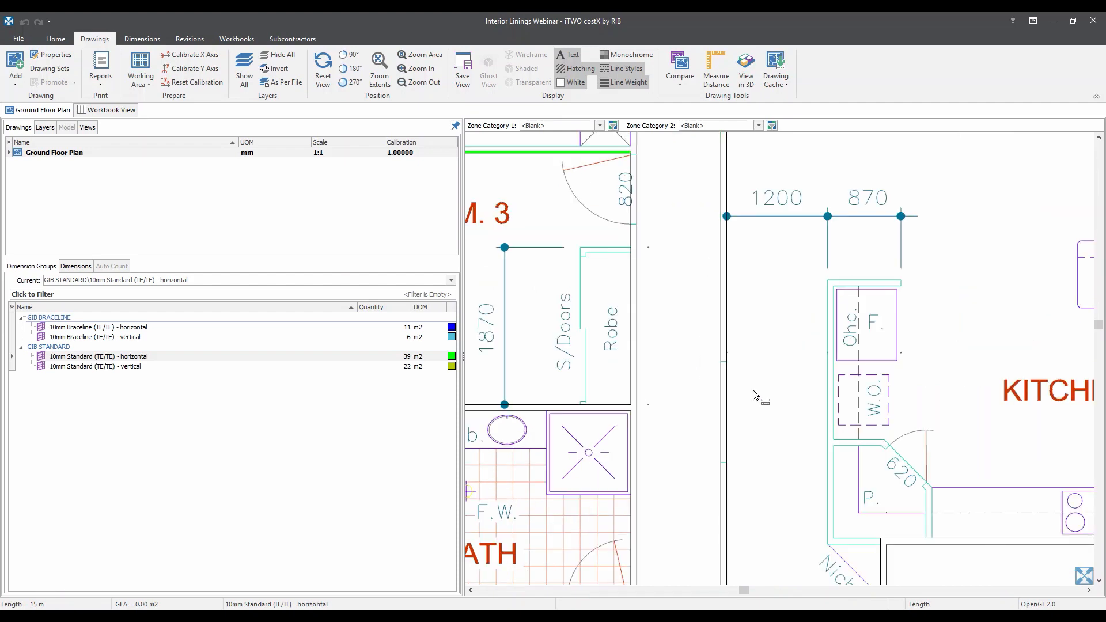
{"action": "scroll", "coordinate": [716, 372], "scroll_direction": "down", "scroll_amount": 4}
{"action": "scroll", "coordinate": [701, 403], "scroll_direction": "up", "scroll_amount": 3}
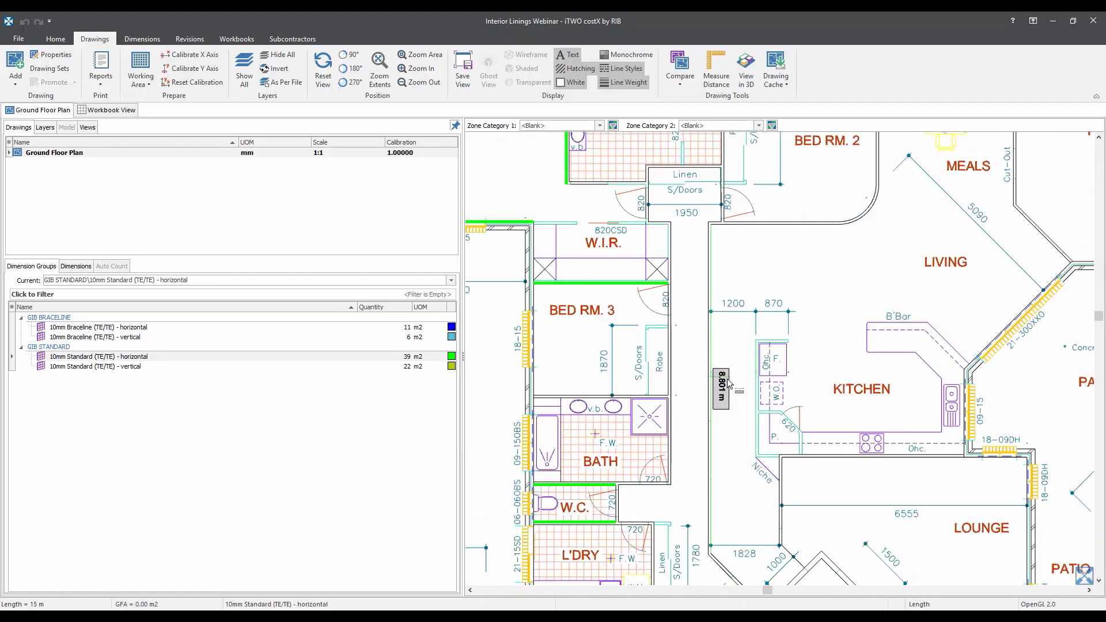
{"action": "double_click", "coordinate": [696, 285]}
{"action": "scroll", "coordinate": [697, 262], "scroll_direction": "up", "scroll_amount": 2}
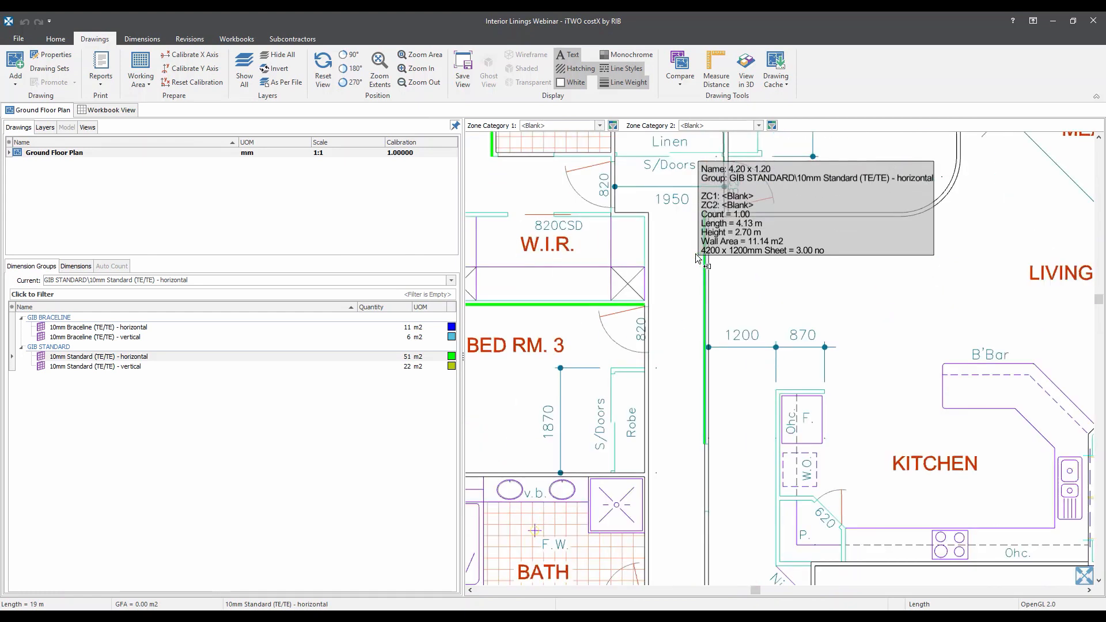
{"action": "scroll", "coordinate": [695, 253], "scroll_direction": "up", "scroll_amount": 2}
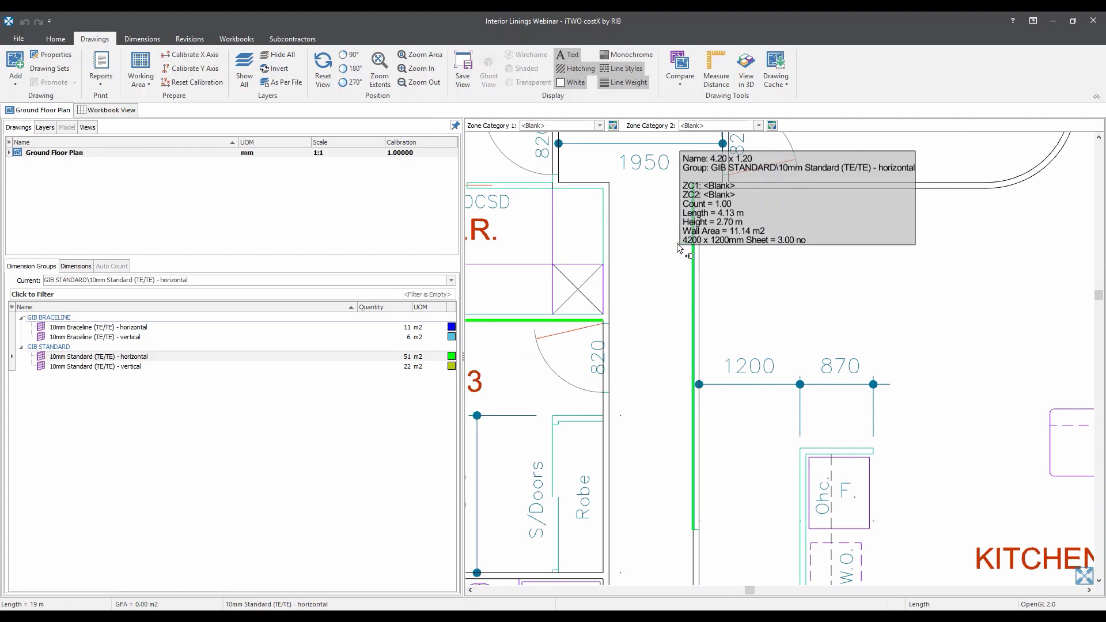
{"action": "scroll", "coordinate": [677, 245], "scroll_direction": "down", "scroll_amount": 2}
{"action": "scroll", "coordinate": [685, 254], "scroll_direction": "up", "scroll_amount": 2}
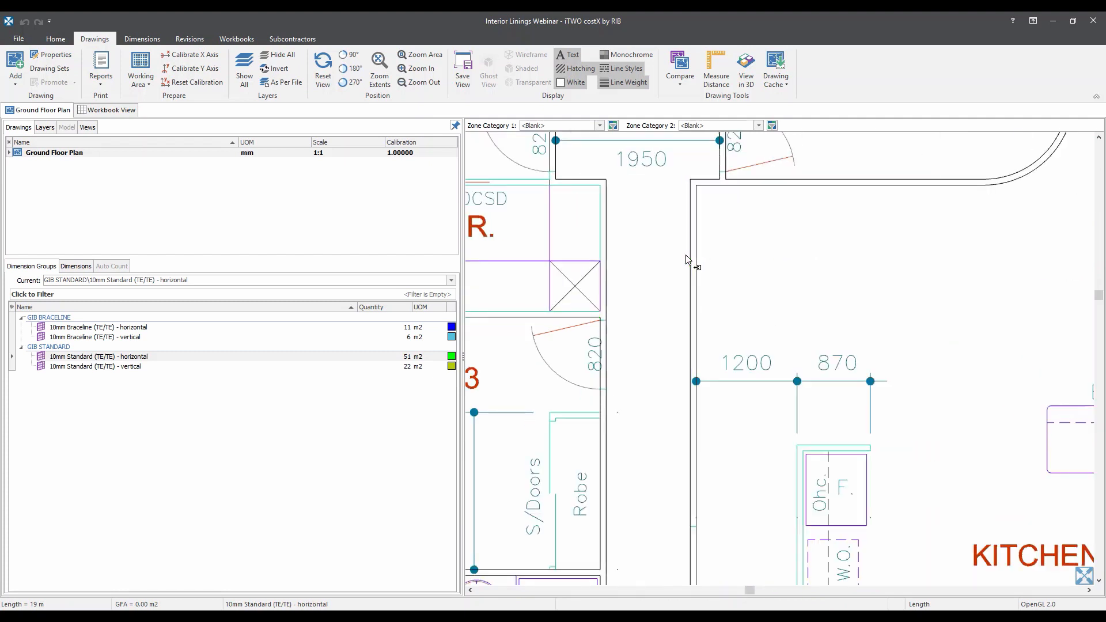
- Start measuring the lower hallway wall section where the upper one ends, picking the short segment about 0.07 m long across the wall
{"action": "left_click_drag", "start_coordinate": [685, 254], "coordinate": [662, 163]}
{"action": "scroll", "coordinate": [661, 164], "scroll_direction": "down", "scroll_amount": 2}
{"action": "scroll", "coordinate": [662, 180], "scroll_direction": "down", "scroll_amount": 2}
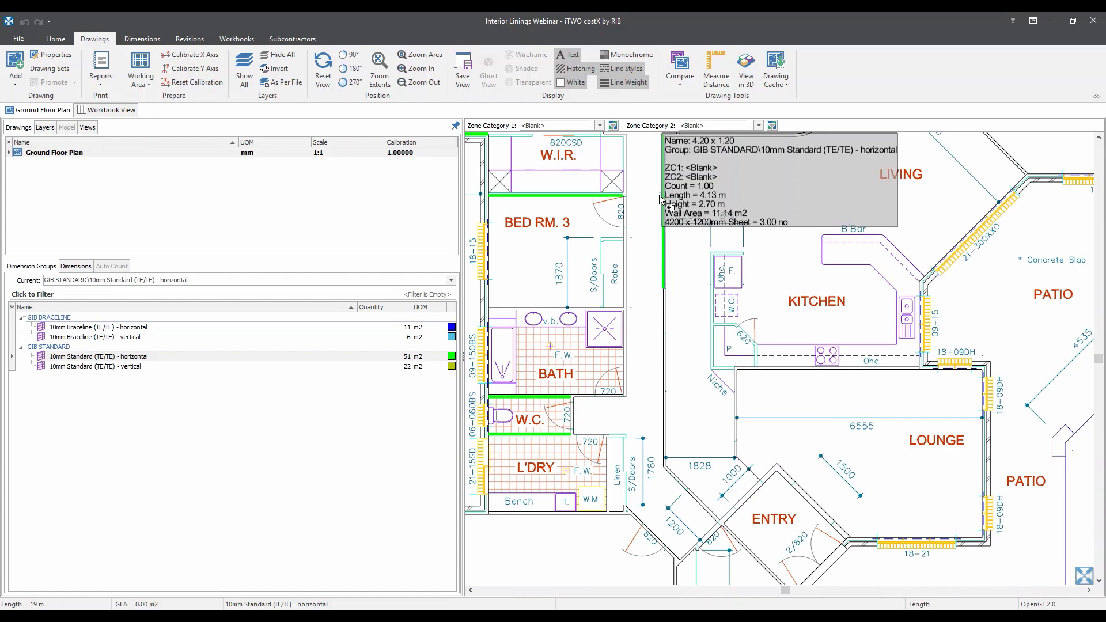
{"action": "scroll", "coordinate": [659, 264], "scroll_direction": "up", "scroll_amount": 2}
{"action": "left_click_drag", "start_coordinate": [649, 344], "coordinate": [669, 279]}
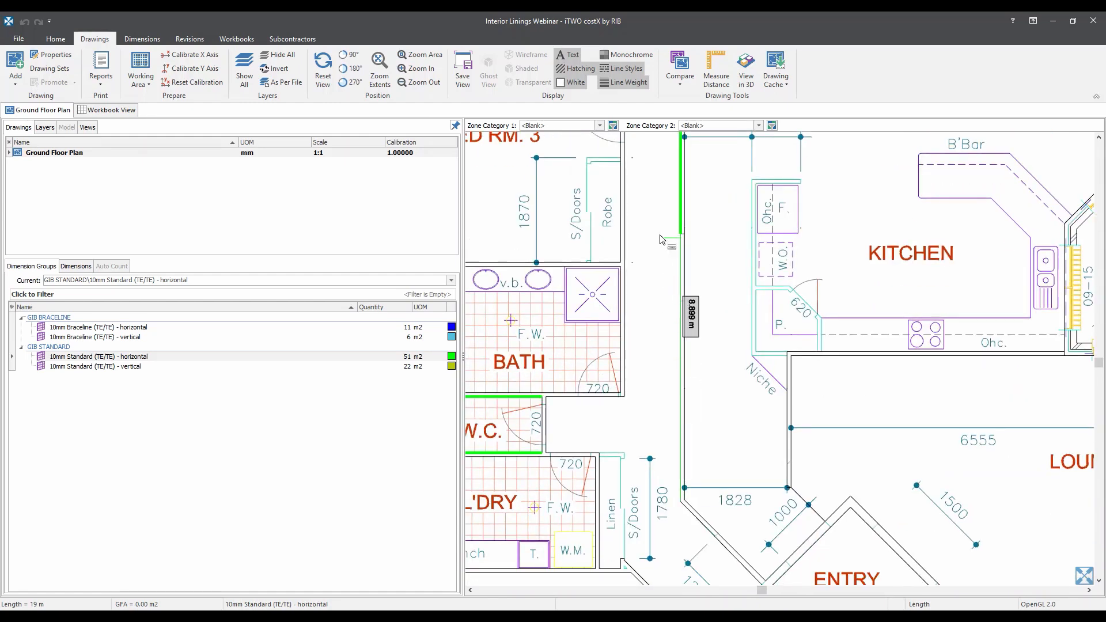
{"action": "scroll", "coordinate": [661, 232], "scroll_direction": "up", "scroll_amount": 3}
{"action": "scroll", "coordinate": [666, 238], "scroll_direction": "up", "scroll_amount": 2}
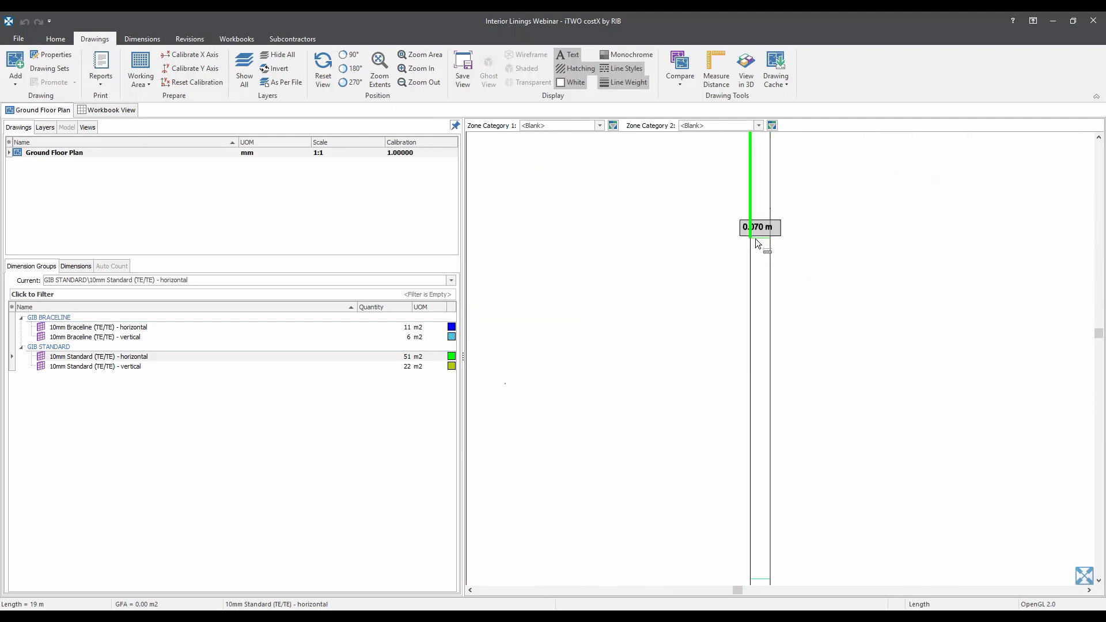
{"action": "scroll", "coordinate": [755, 238], "scroll_direction": "down", "scroll_amount": 5}
{"action": "scroll", "coordinate": [763, 401], "scroll_direction": "up", "scroll_amount": 2}
{"action": "scroll", "coordinate": [763, 401], "scroll_direction": "up", "scroll_amount": 3}
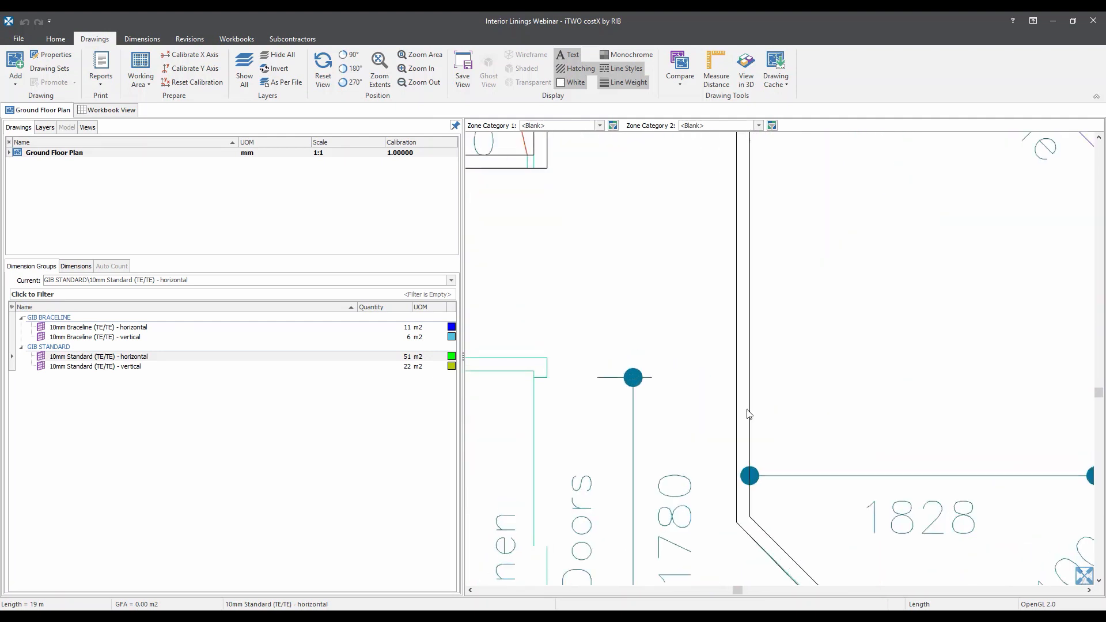
{"action": "scroll", "coordinate": [743, 398], "scroll_direction": "down", "scroll_amount": 4}
{"action": "scroll", "coordinate": [734, 250], "scroll_direction": "up", "scroll_amount": 3}
{"action": "scroll", "coordinate": [734, 250], "scroll_direction": "up", "scroll_amount": 4}
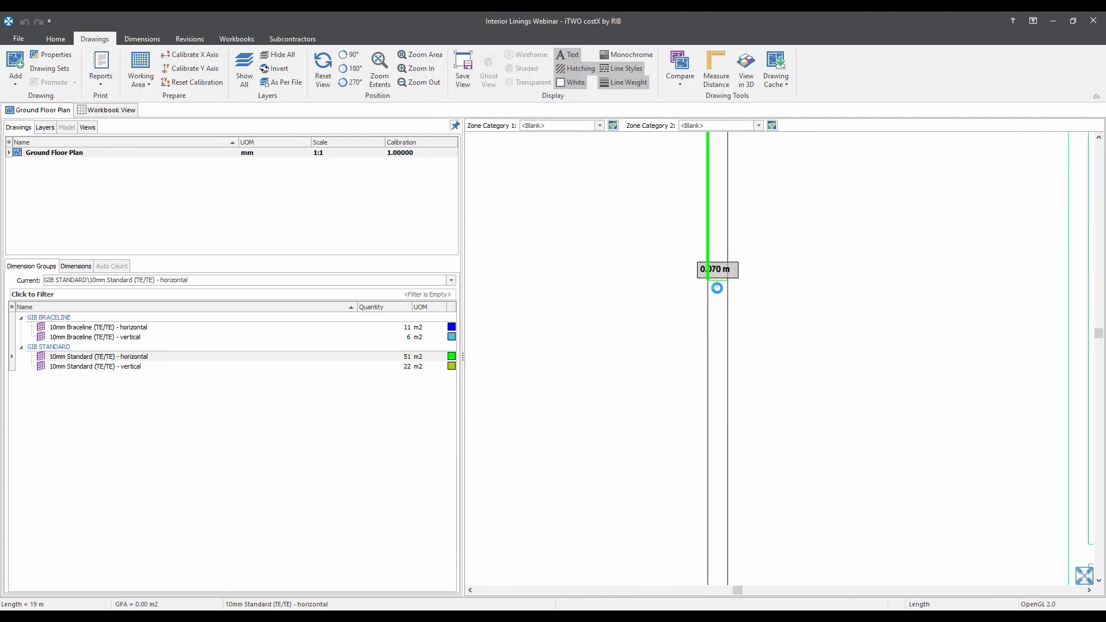
{"action": "double_click", "coordinate": [718, 288]}
{"action": "scroll", "coordinate": [719, 294], "scroll_direction": "down", "scroll_amount": 2}
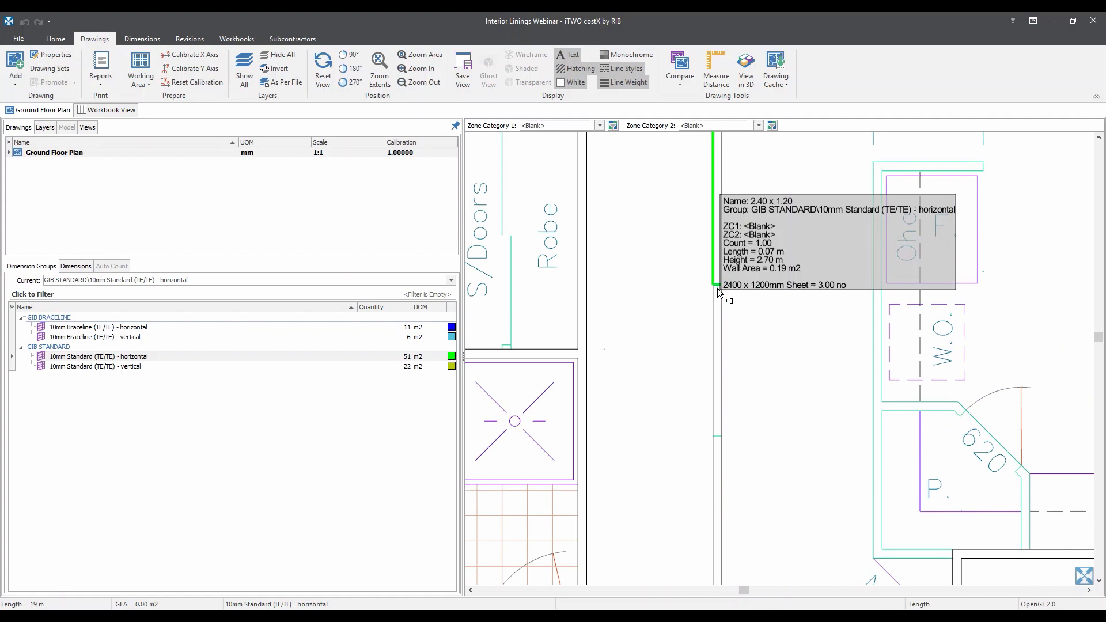
- Extend the lower hallway dimension about 4.77 m along the wall to the diagonal corner near the Entry
{"action": "scroll", "coordinate": [718, 293], "scroll_direction": "down", "scroll_amount": 4}
{"action": "left_click", "coordinate": [692, 349]}
{"action": "left_click_drag", "start_coordinate": [693, 344], "coordinate": [690, 218]}
{"action": "left_click_drag", "start_coordinate": [679, 409], "coordinate": [679, 318]}
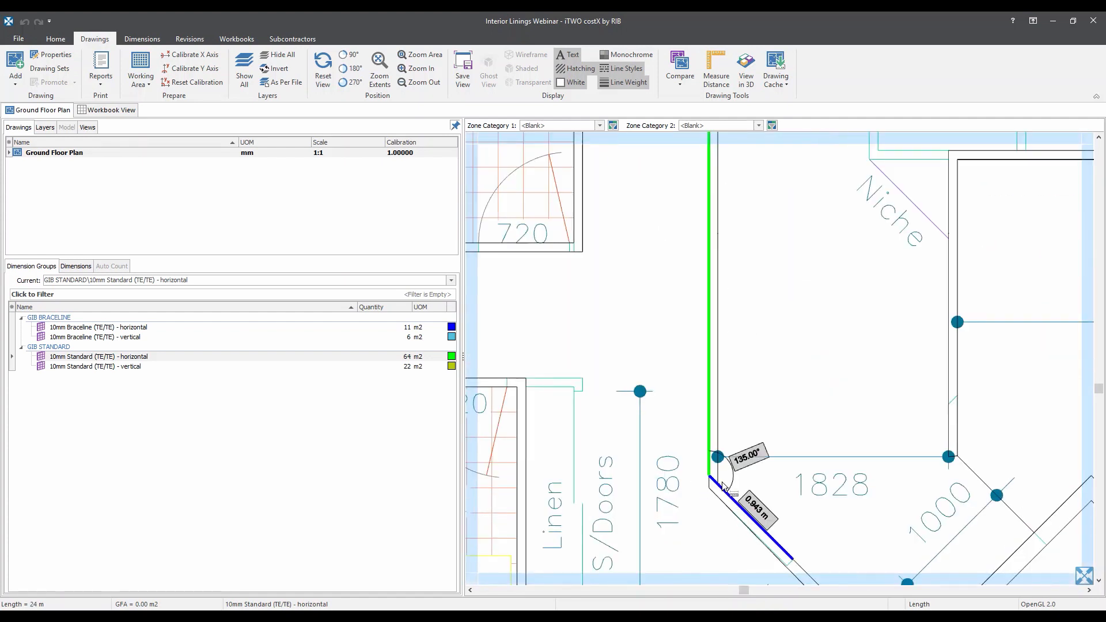
{"action": "scroll", "coordinate": [702, 487], "scroll_direction": "up", "scroll_amount": 4}
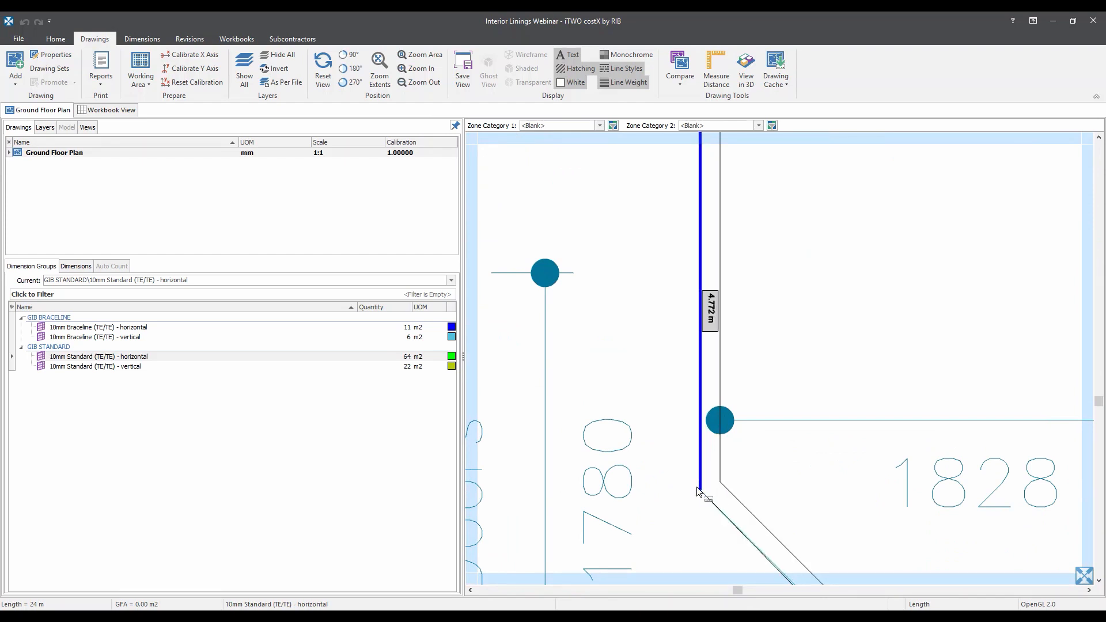
{"action": "double_click", "coordinate": [698, 487]}
{"action": "scroll", "coordinate": [675, 465], "scroll_direction": "down", "scroll_amount": 4}
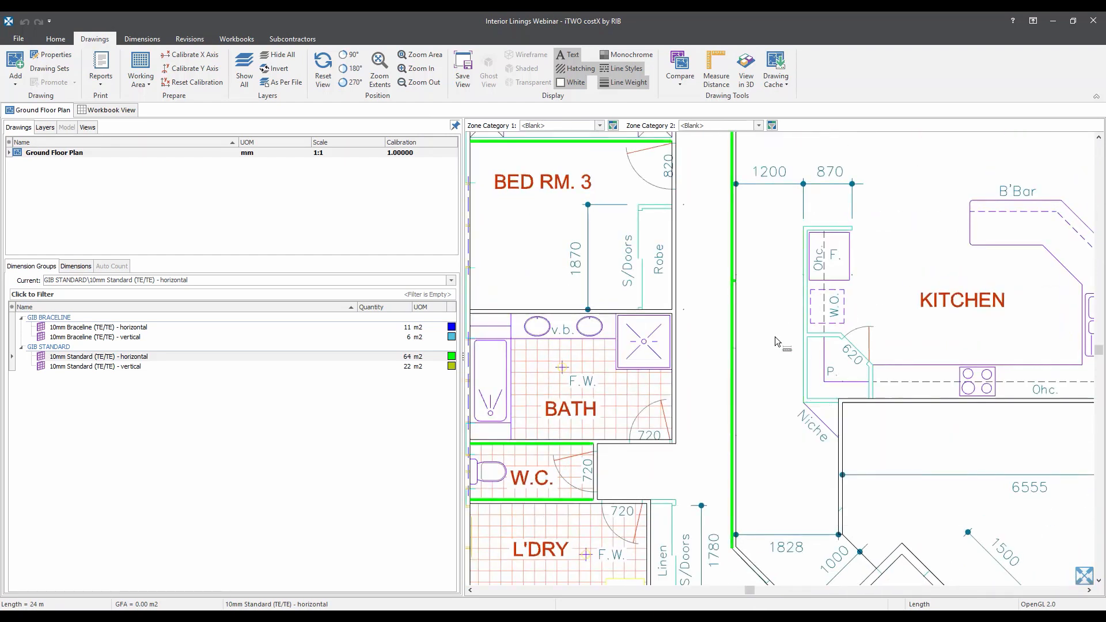
- Trim the short segment across the wall off the lower hallway dimension and examine its updated sheet details
{"action": "scroll", "coordinate": [724, 285], "scroll_direction": "up", "scroll_amount": 8}
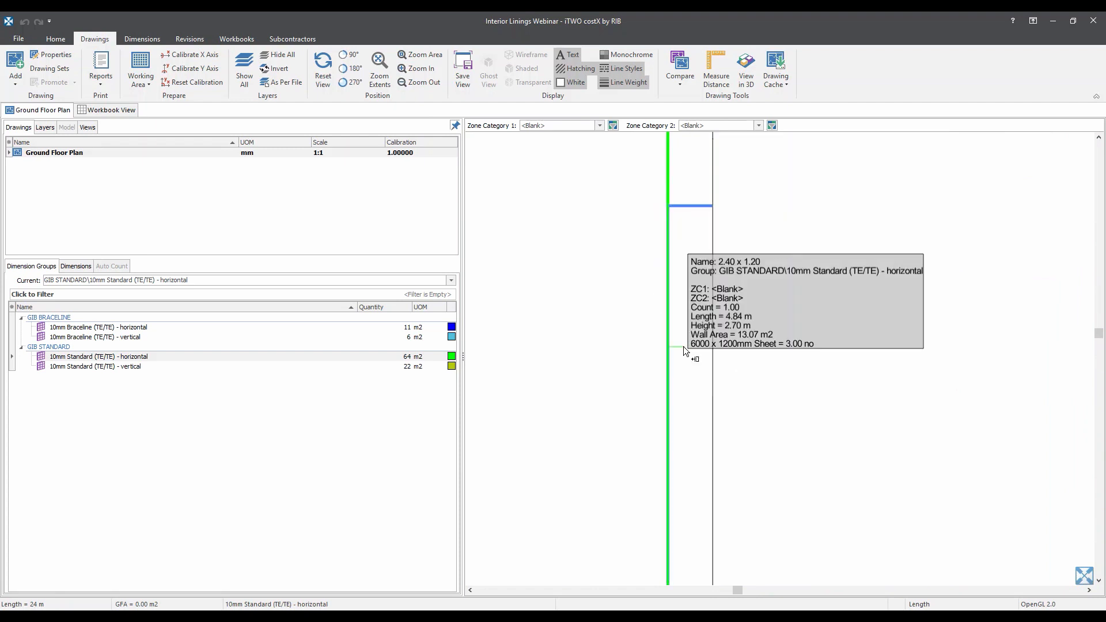
{"action": "right_click", "coordinate": [661, 330]}
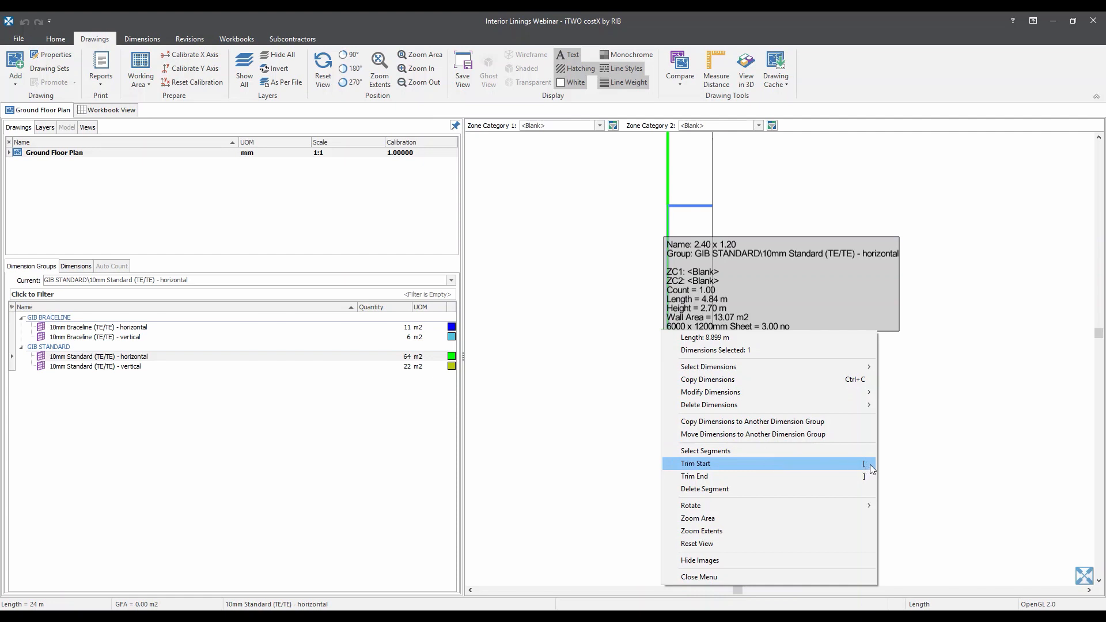
{"action": "right_click", "coordinate": [590, 317]}
{"action": "left_click", "coordinate": [563, 295]}
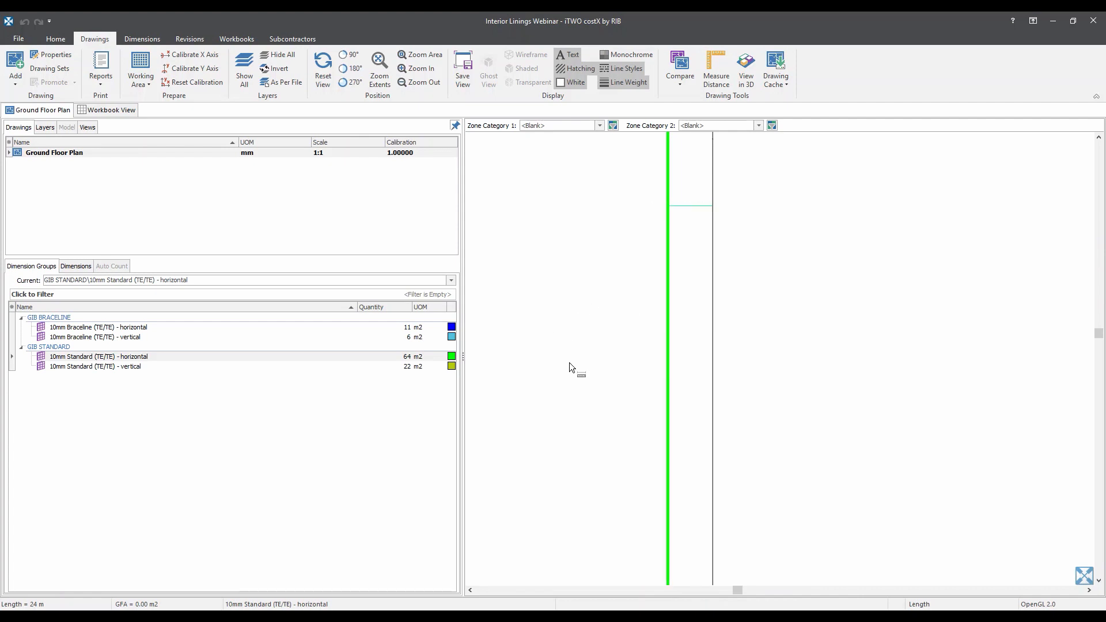
{"action": "scroll", "coordinate": [570, 362], "scroll_direction": "down", "scroll_amount": 1}
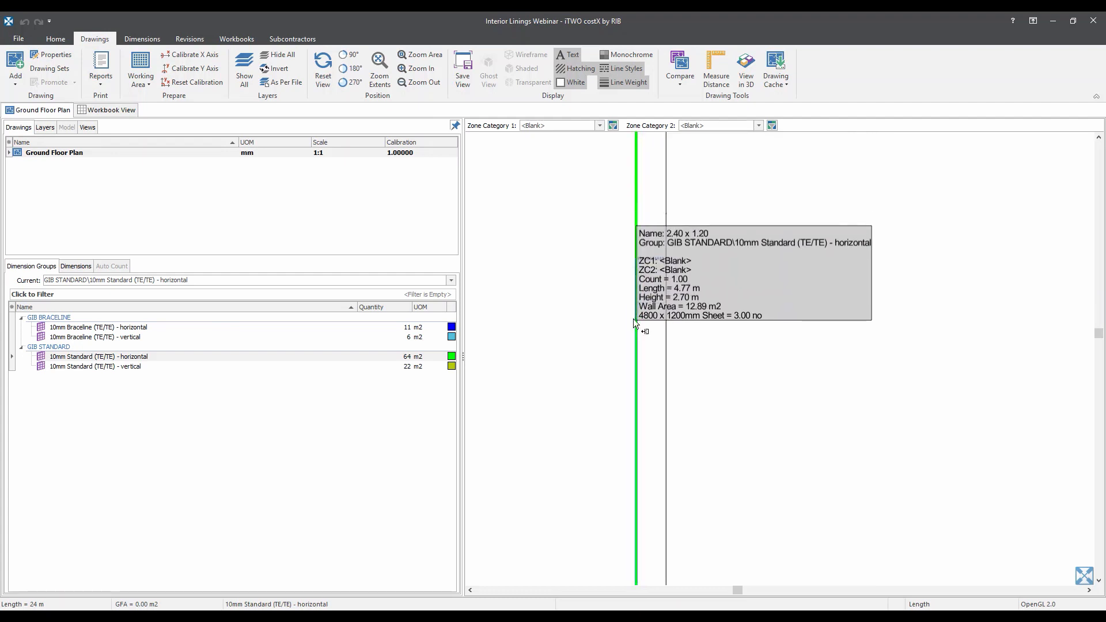
{"action": "scroll", "coordinate": [634, 320], "scroll_direction": "down", "scroll_amount": 5}
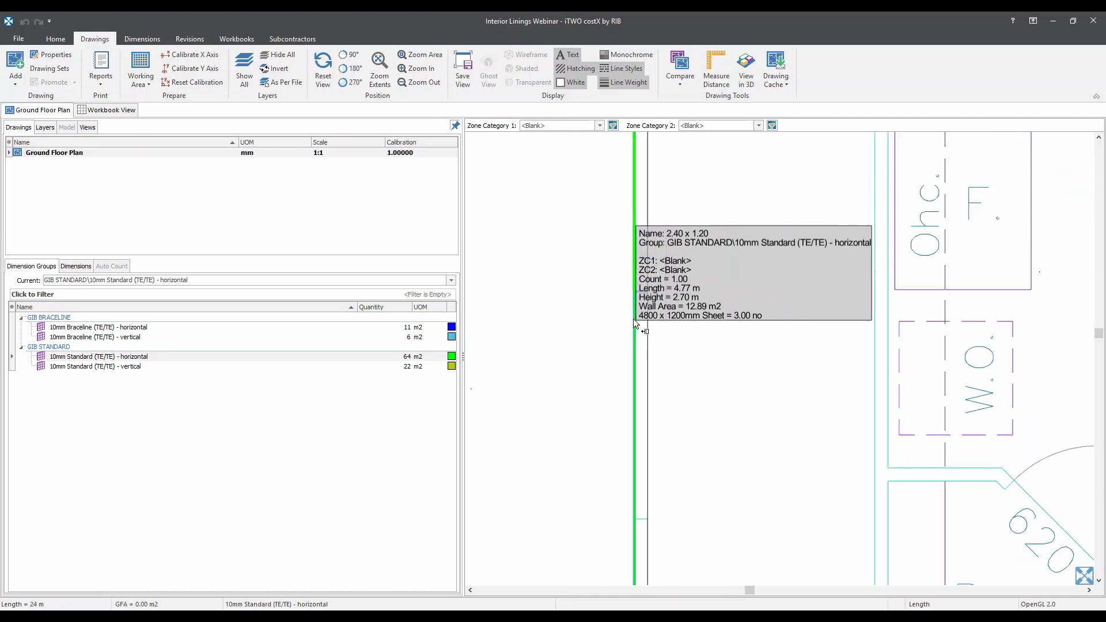
- Examine the measured wall linings in 3D, including both hallway sections, and return to the full floor plan
{"action": "scroll", "coordinate": [634, 358], "scroll_direction": "down", "scroll_amount": 6}
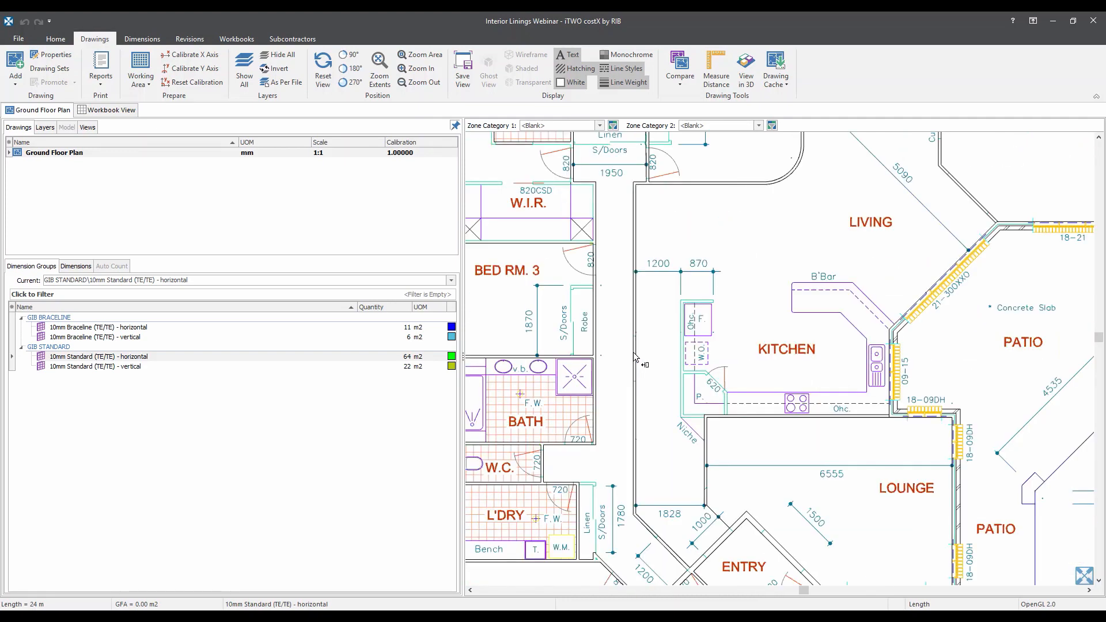
{"action": "left_click", "coordinate": [746, 69]}
{"action": "scroll", "coordinate": [724, 387], "scroll_direction": "up", "scroll_amount": 10}
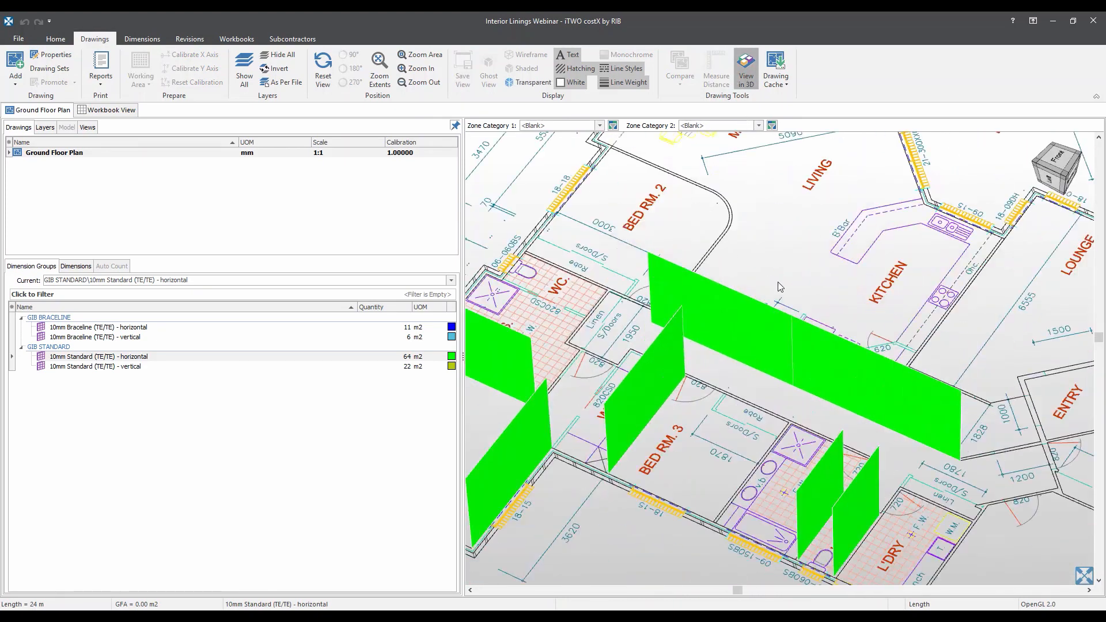
{"action": "scroll", "coordinate": [707, 286], "scroll_direction": "down", "scroll_amount": 3}
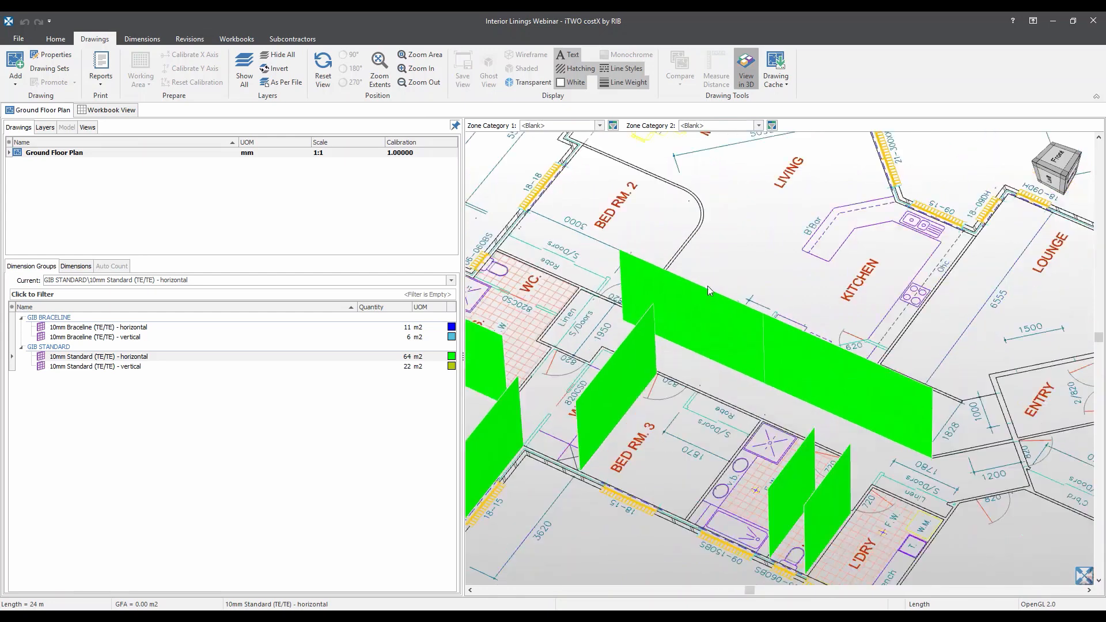
{"action": "left_click", "coordinate": [750, 80]}
{"action": "scroll", "coordinate": [694, 363], "scroll_direction": "down", "scroll_amount": 2}
{"action": "scroll", "coordinate": [693, 363], "scroll_direction": "up", "scroll_amount": 3}
{"action": "scroll", "coordinate": [712, 369], "scroll_direction": "down", "scroll_amount": 1}
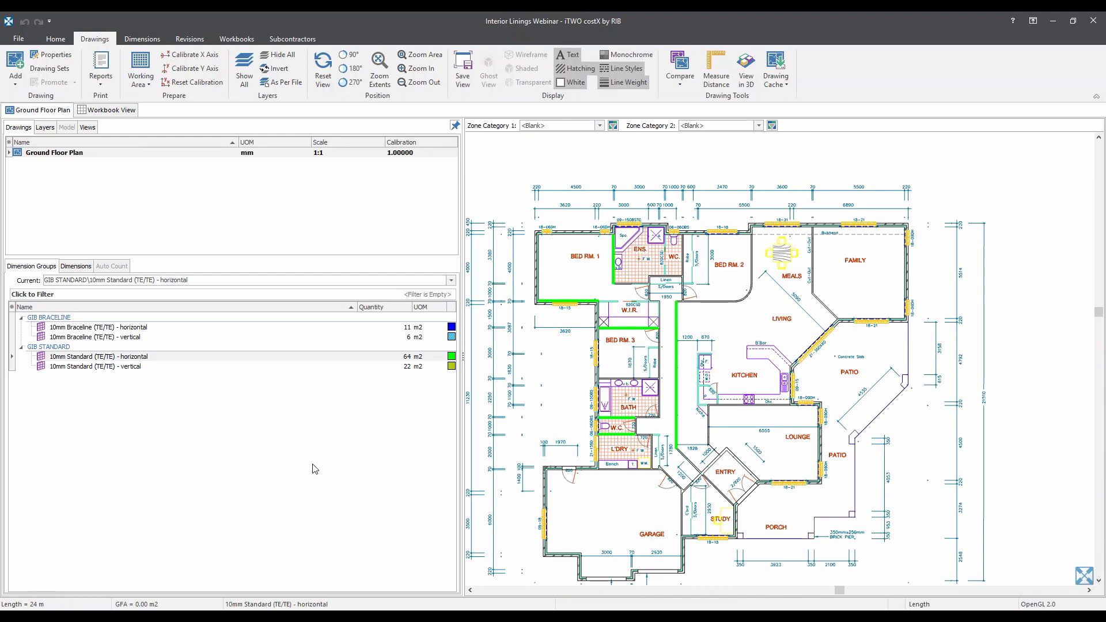
- Examine the join between the two hallway wall sections and the sheet details of the lower section
{"action": "scroll", "coordinate": [602, 398], "scroll_direction": "up", "scroll_amount": 2}
{"action": "left_click_drag", "start_coordinate": [601, 396], "coordinate": [655, 384]}
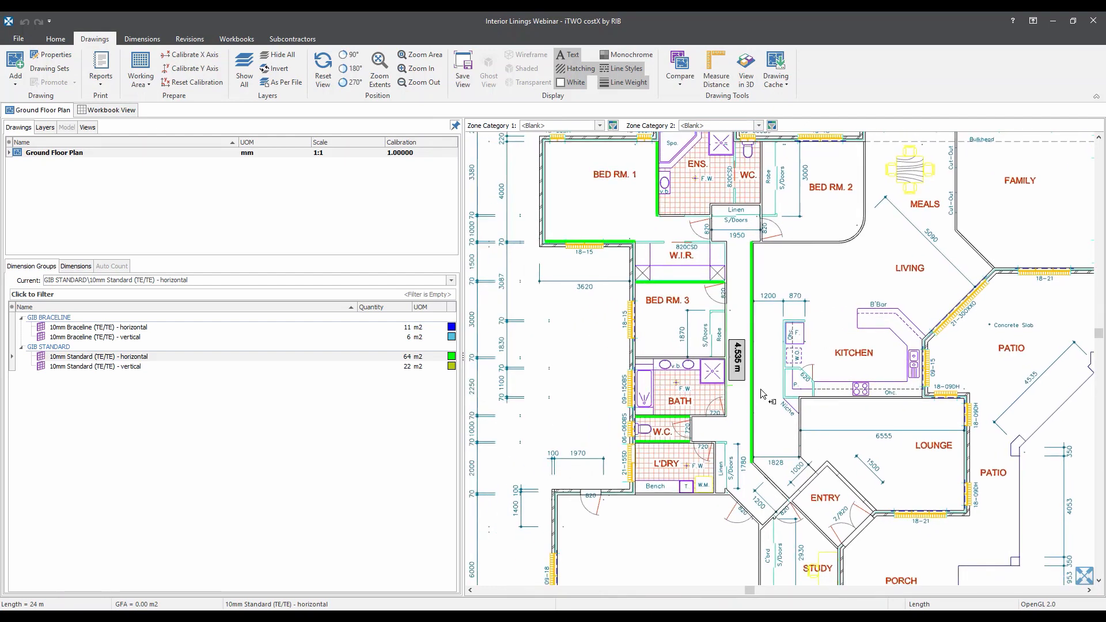
{"action": "left_click_drag", "start_coordinate": [759, 362], "coordinate": [754, 364]}
{"action": "scroll", "coordinate": [754, 365], "scroll_direction": "up", "scroll_amount": 5}
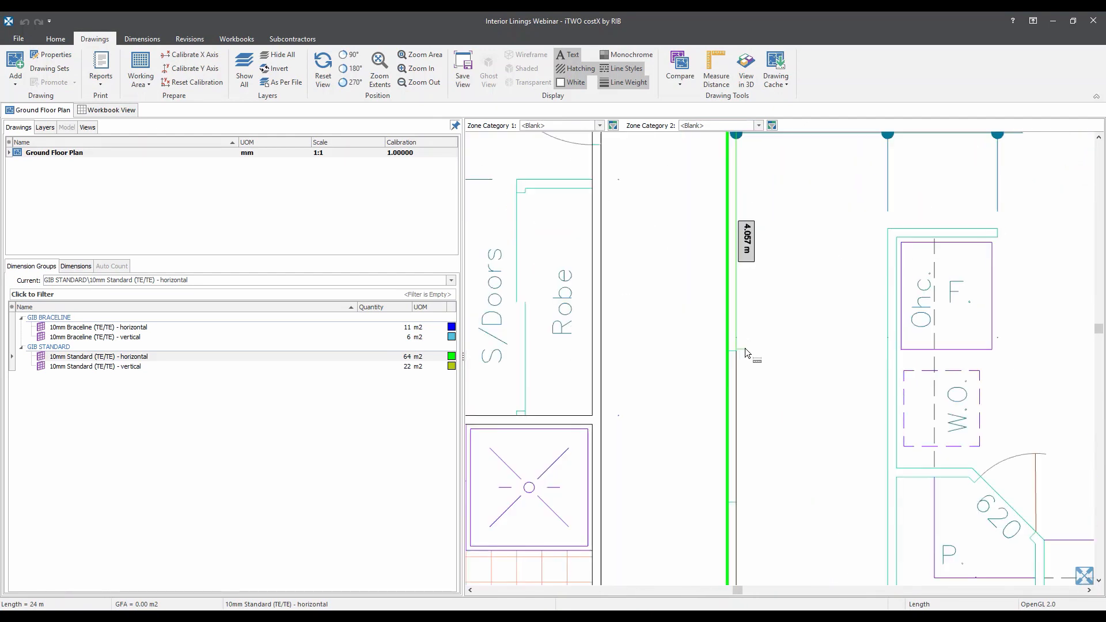
{"action": "scroll", "coordinate": [658, 379], "scroll_direction": "down", "scroll_amount": 5}
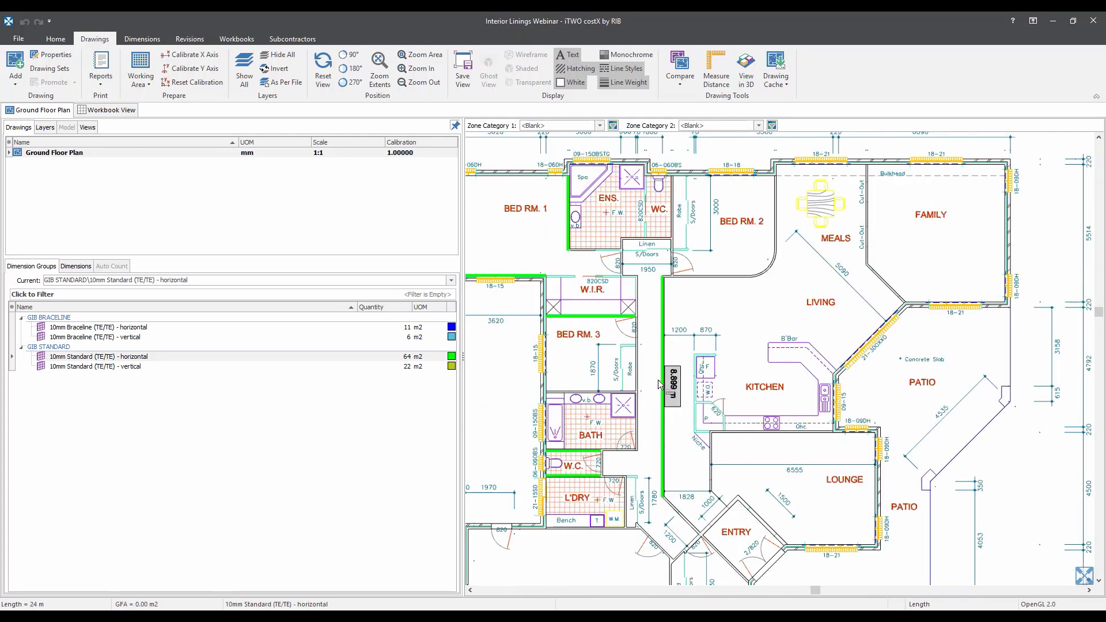
{"action": "scroll", "coordinate": [731, 489], "scroll_direction": "up", "scroll_amount": 5}
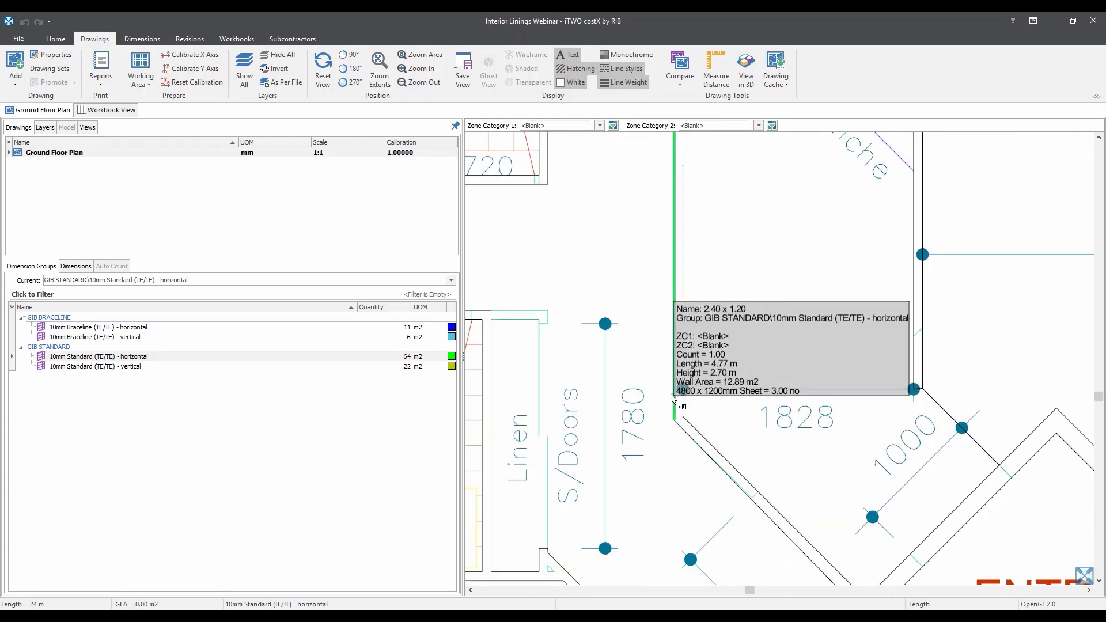
- Extend the lower hallway dimension along the diagonal wall towards the Entry and examine its details
{"action": "scroll", "coordinate": [672, 397], "scroll_direction": "down", "scroll_amount": 2}
{"action": "left_click", "coordinate": [673, 397]}
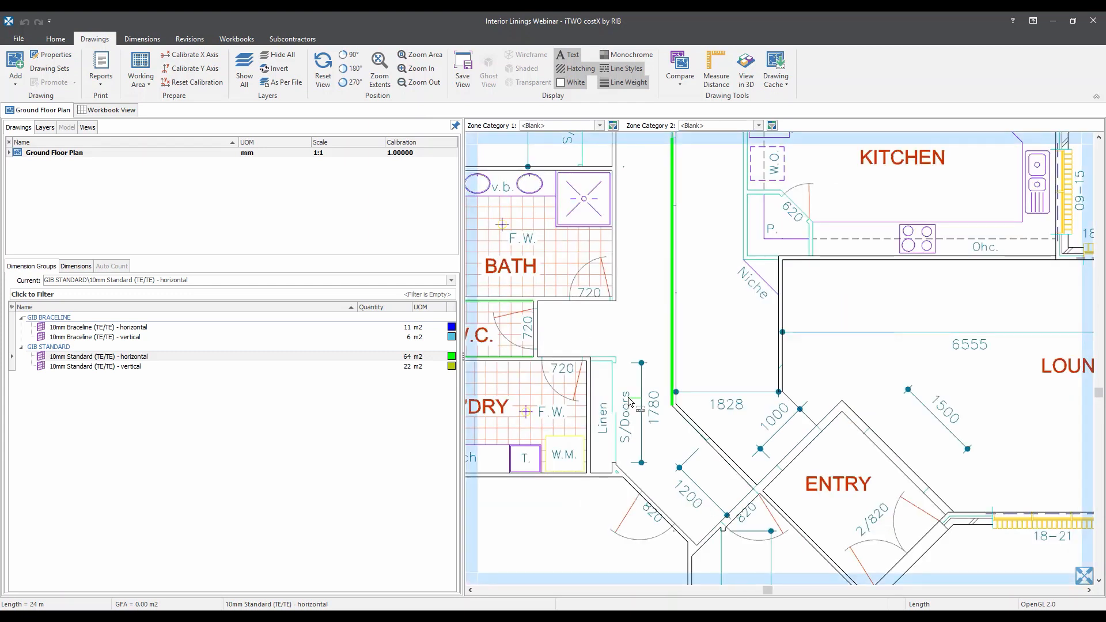
{"action": "left_click", "coordinate": [744, 490]}
{"action": "scroll", "coordinate": [702, 454], "scroll_direction": "up", "scroll_amount": 2}
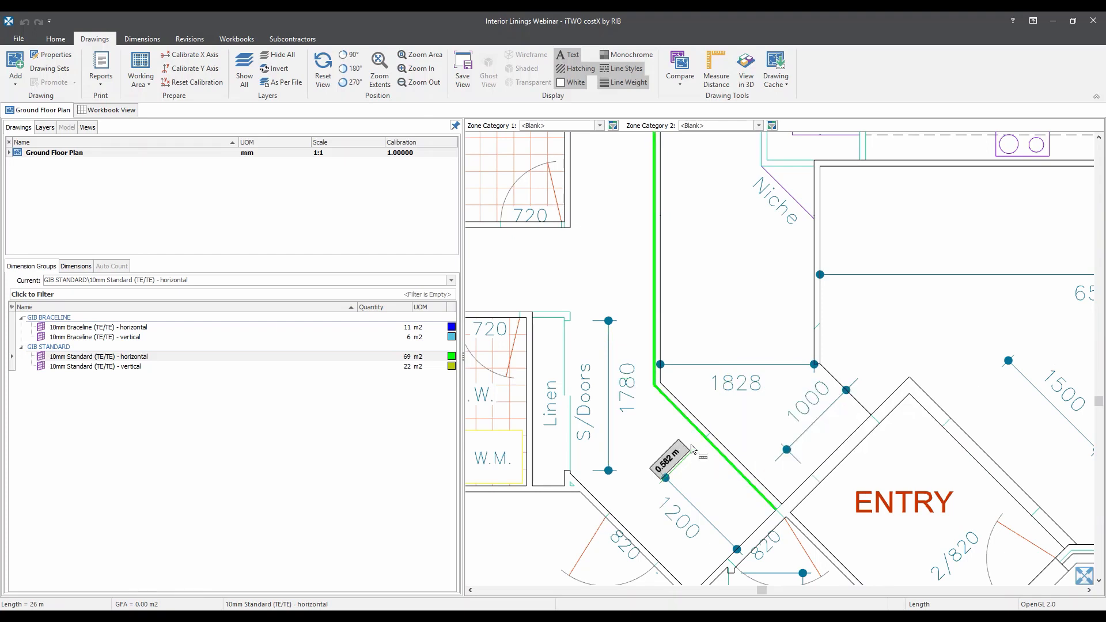
{"action": "mouse_move", "coordinate": [687, 429]}
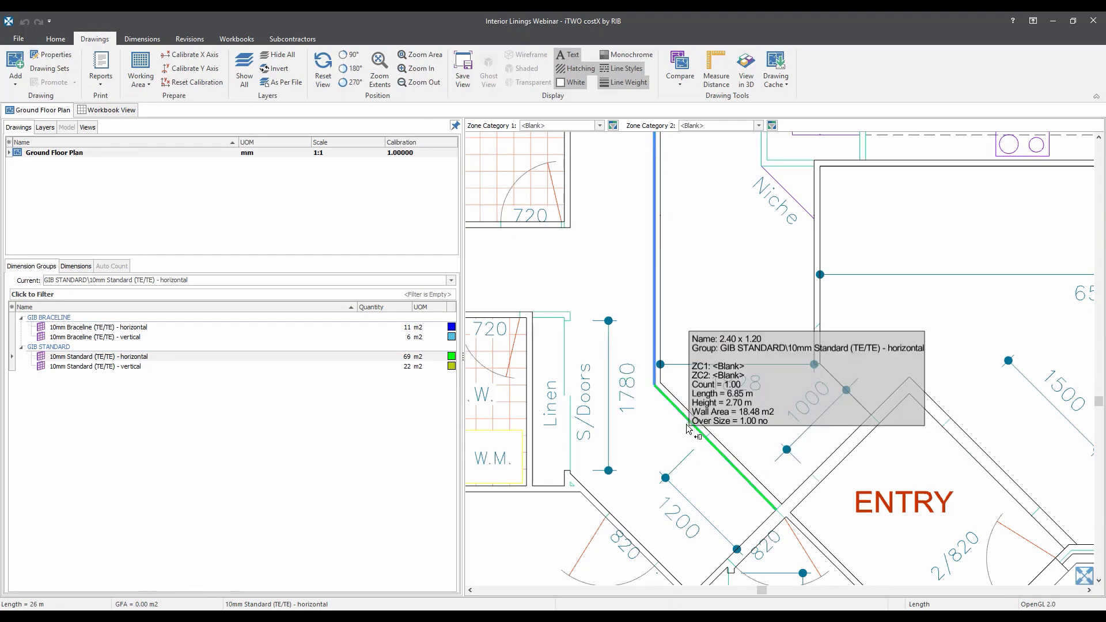
- Remove the diagonal segment from the lower hallway dimension and bring the whole floor plan into view
{"action": "left_click", "coordinate": [687, 429]}
{"action": "scroll", "coordinate": [741, 340], "scroll_direction": "down", "scroll_amount": 3}
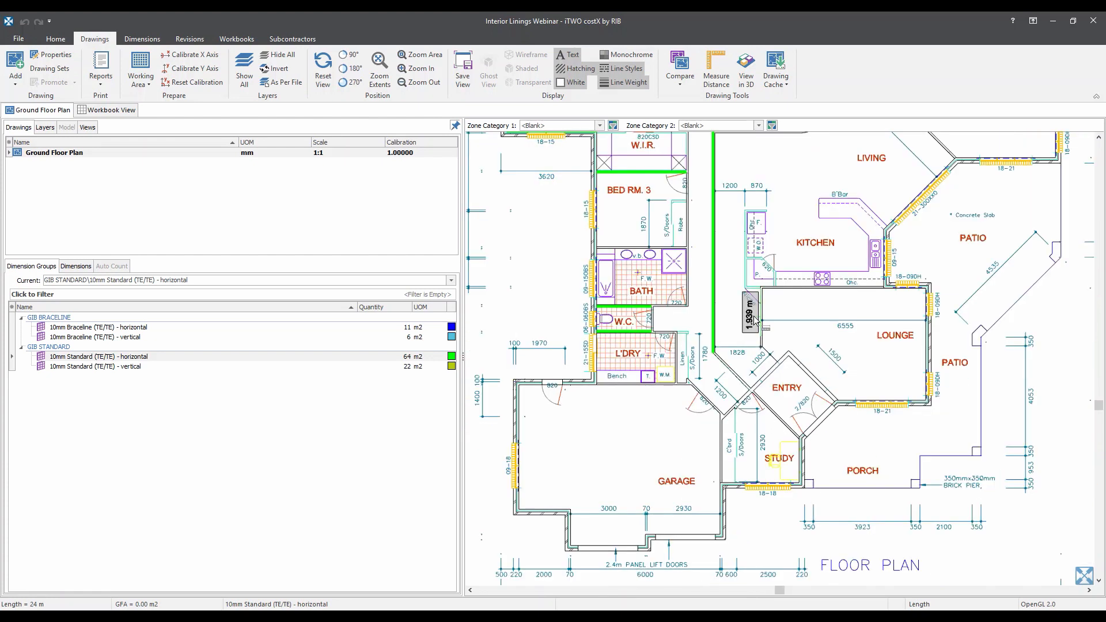
{"action": "scroll", "coordinate": [755, 321], "scroll_direction": "up", "scroll_amount": 2}
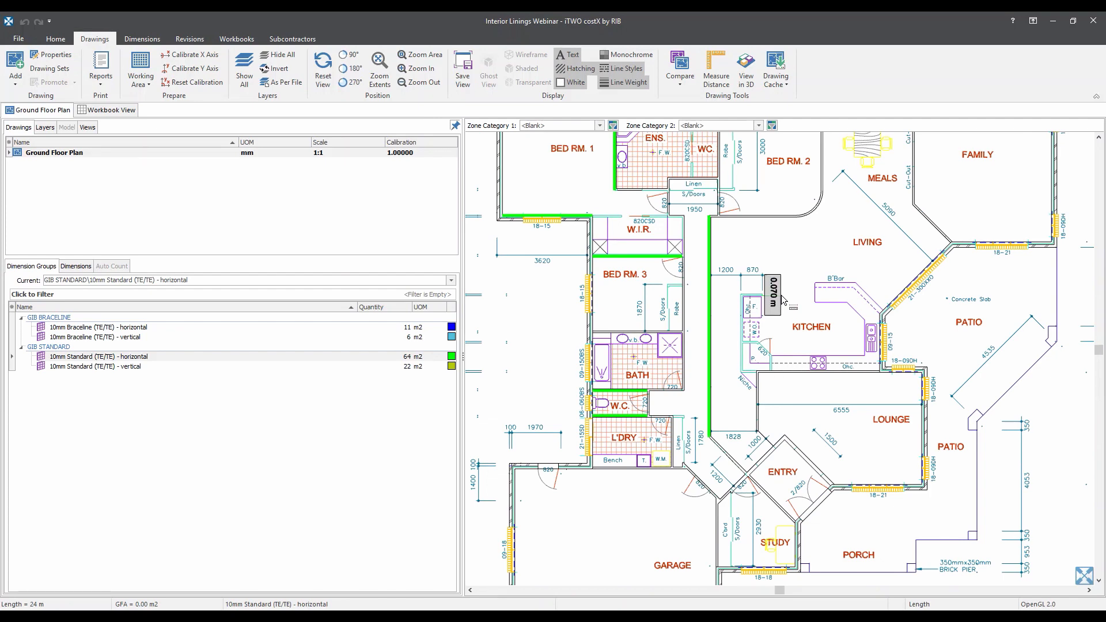
{"action": "scroll", "coordinate": [783, 300], "scroll_direction": "down", "scroll_amount": 2}
{"action": "scroll", "coordinate": [864, 301], "scroll_direction": "down", "scroll_amount": 2}
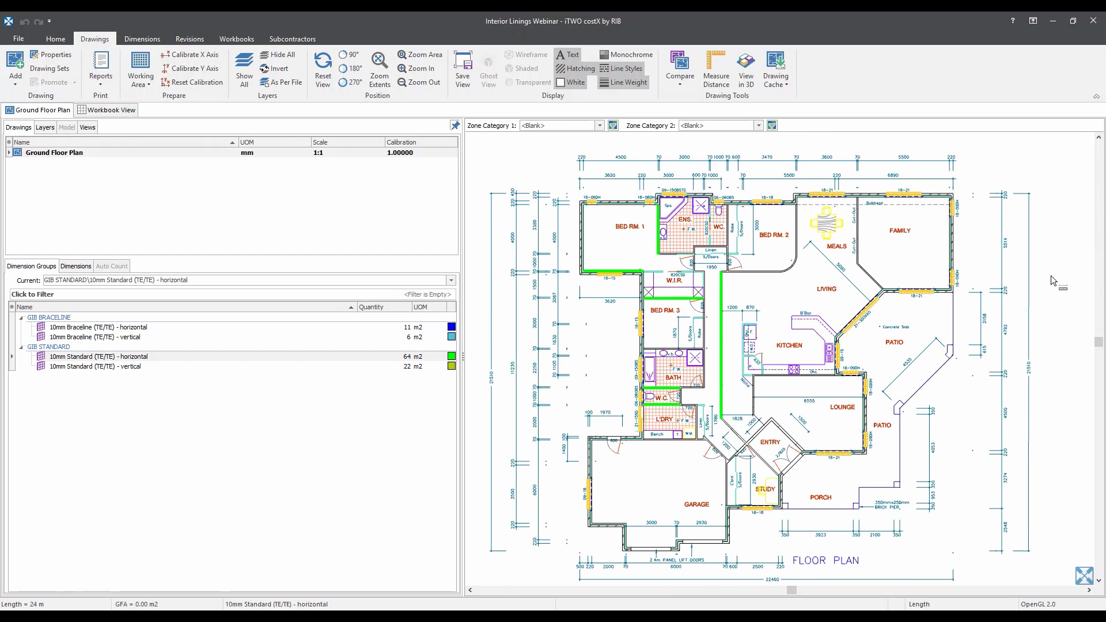
- Export all dimension groups to Excel as a full report rather than summary only
{"action": "left_click", "coordinate": [141, 38]}
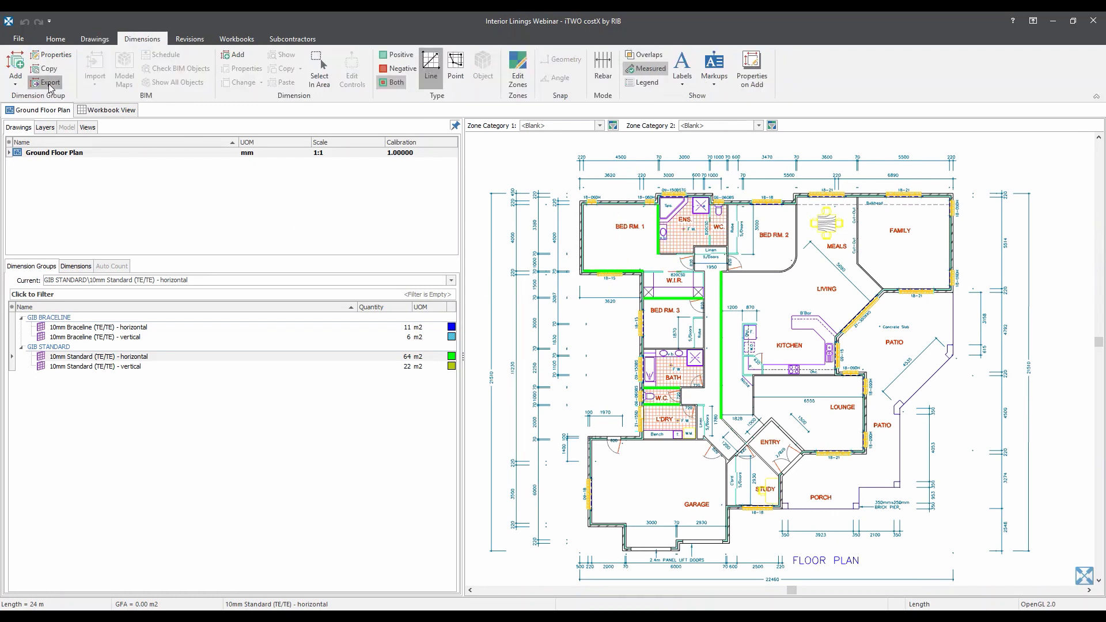
{"action": "left_click", "coordinate": [50, 83]}
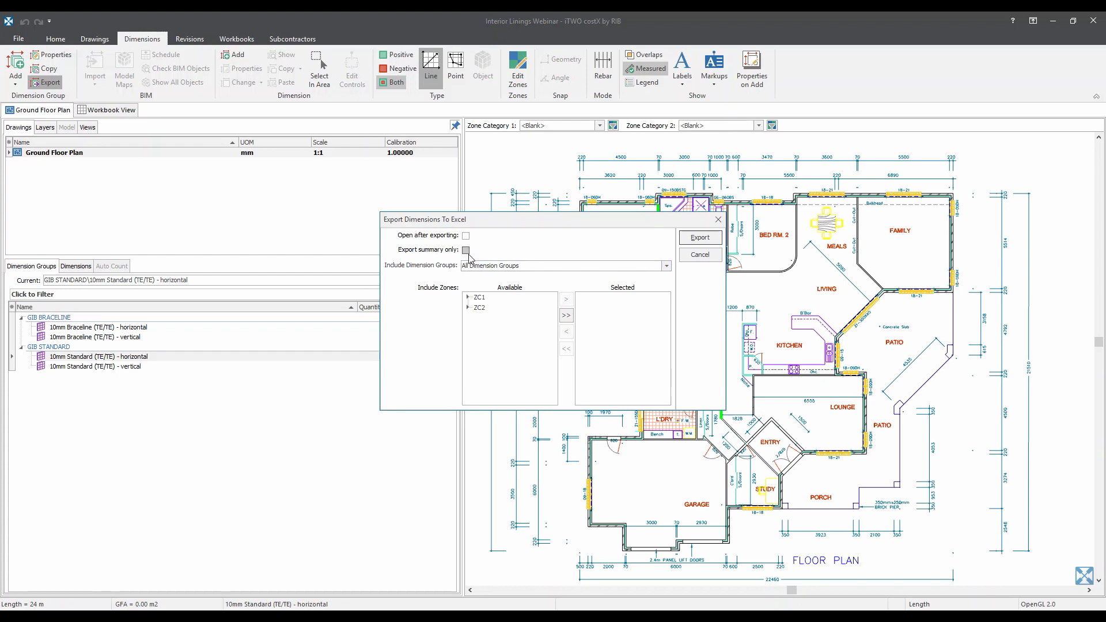
{"action": "left_click", "coordinate": [695, 241]}
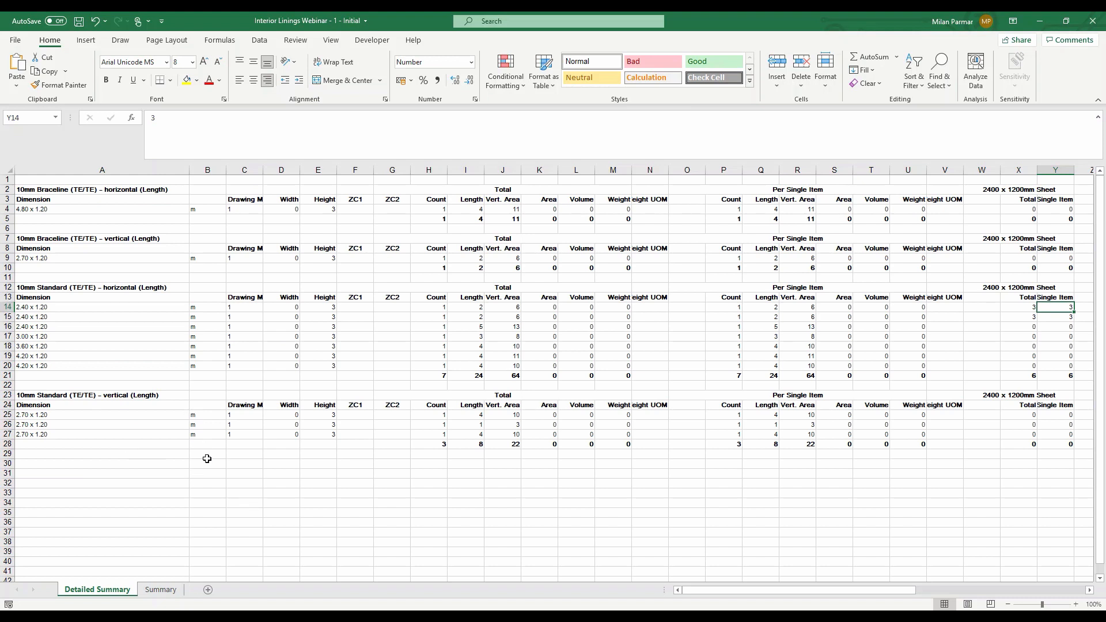
- Switch to the exported Excel workbook and examine the Braceline and Standard dimension rows in the Detailed Summary sheet
{"action": "left_click", "coordinate": [56, 258]}
{"action": "left_click", "coordinate": [59, 209]}
{"action": "left_click", "coordinate": [62, 190]}
{"action": "left_click", "coordinate": [65, 319]}
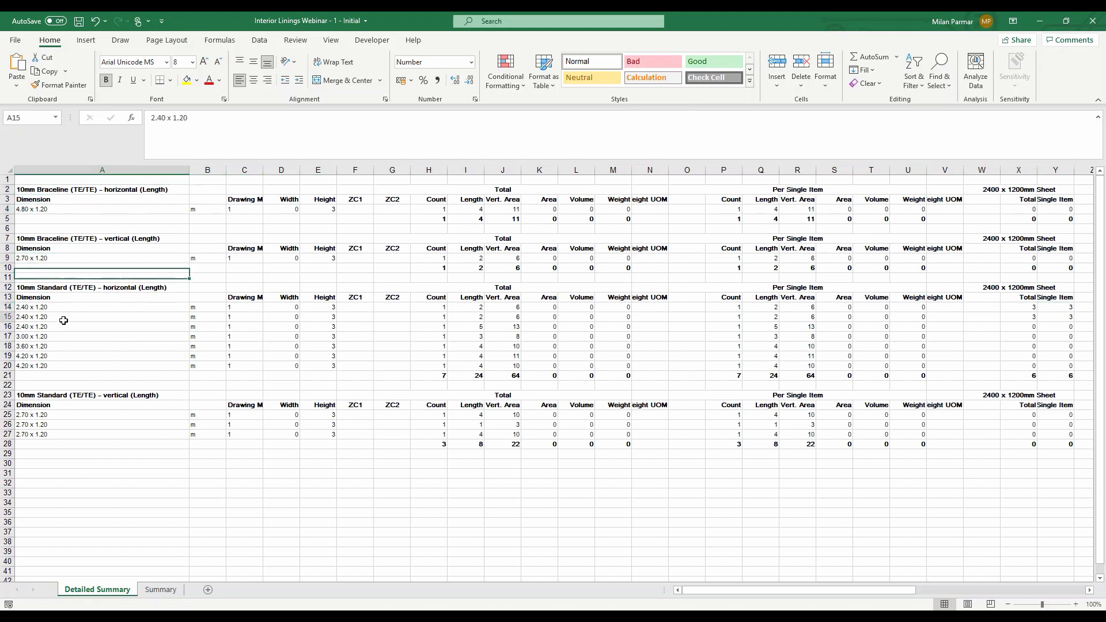
{"action": "left_click", "coordinate": [67, 337]}
{"action": "left_click", "coordinate": [105, 377]}
{"action": "left_click", "coordinate": [109, 345]}
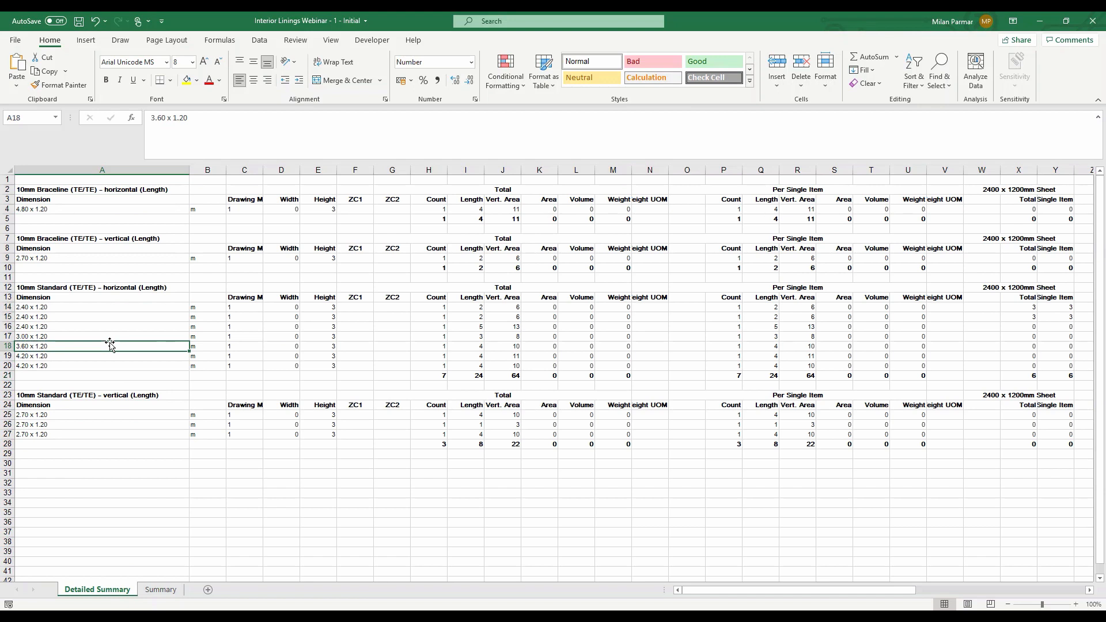
- Examine the quantity columns for each sheet size in the Detailed Summary and return to the dimension names
{"action": "left_click_drag", "start_coordinate": [686, 593], "coordinate": [772, 591]}
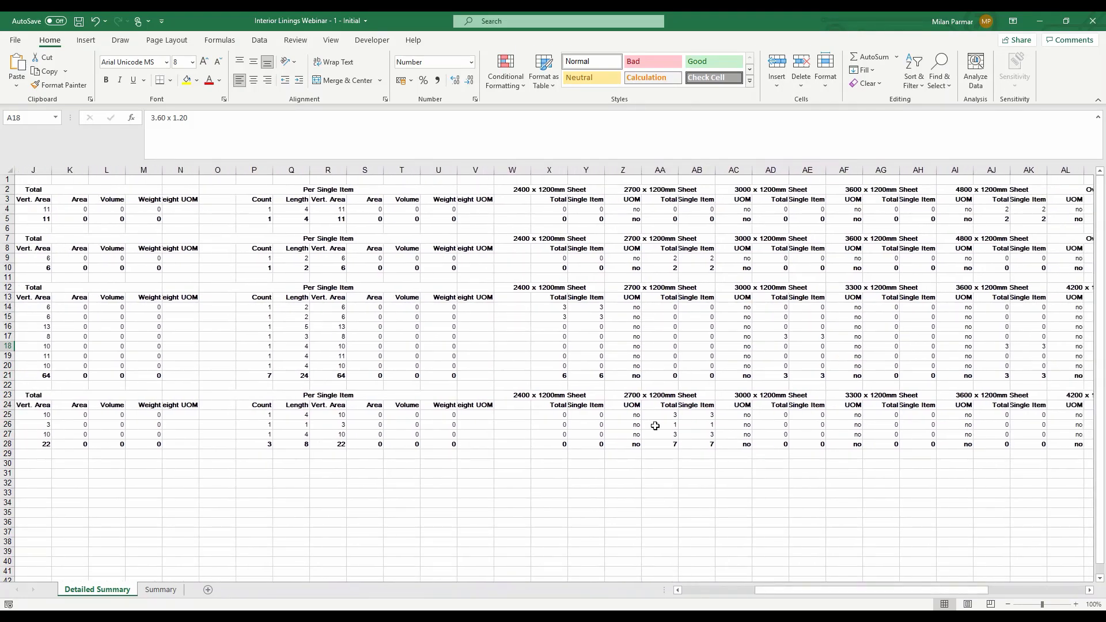
{"action": "left_click", "coordinate": [562, 308]}
{"action": "left_click_drag", "start_coordinate": [813, 591], "coordinate": [749, 601]}
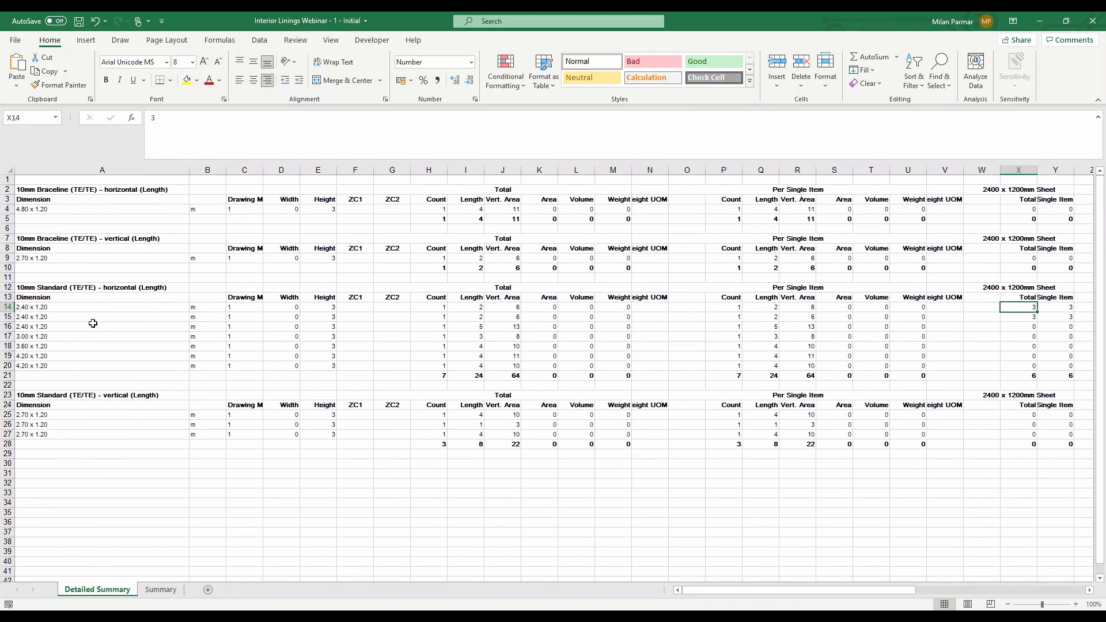
- Compare the 10mm Standard horizontal group's sheet quantities in iTWO costX with its 2400 x 1200mm Sheet total in the Excel workbook
{"action": "left_click", "coordinate": [331, 616]}
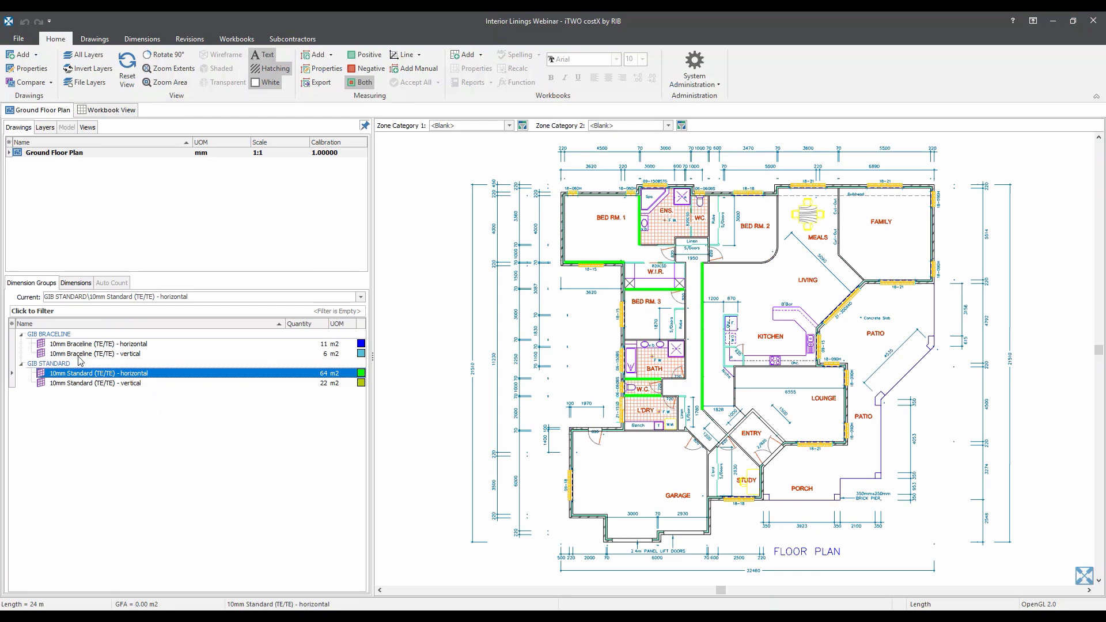
{"action": "mouse_move", "coordinate": [136, 377]}
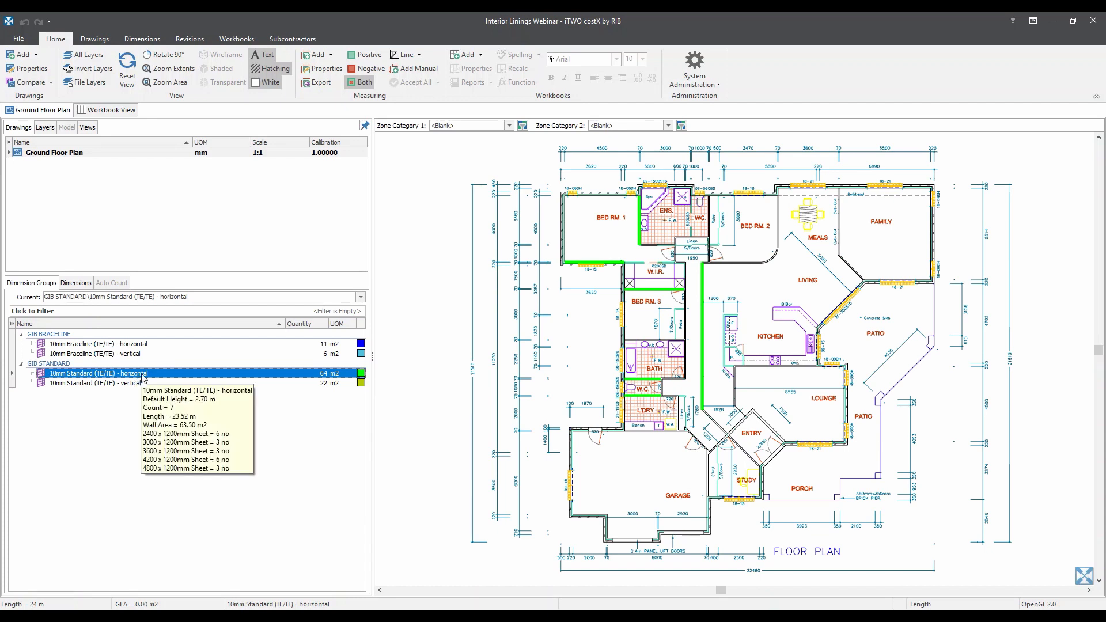
{"action": "left_click", "coordinate": [323, 618]}
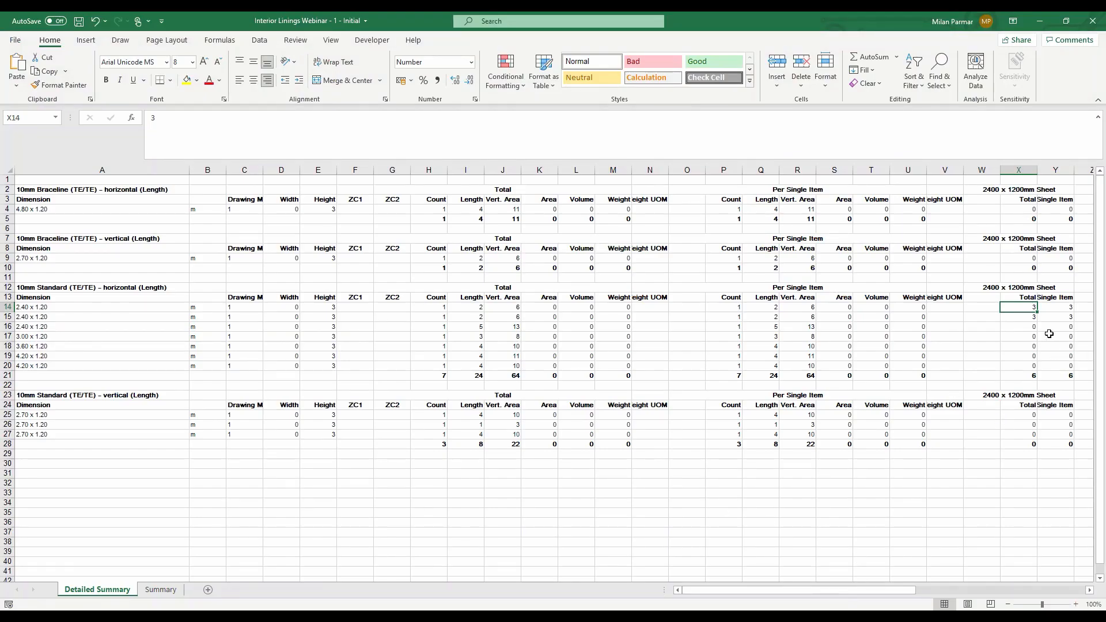
{"action": "left_click", "coordinate": [1029, 320]}
{"action": "left_click", "coordinate": [1024, 376]}
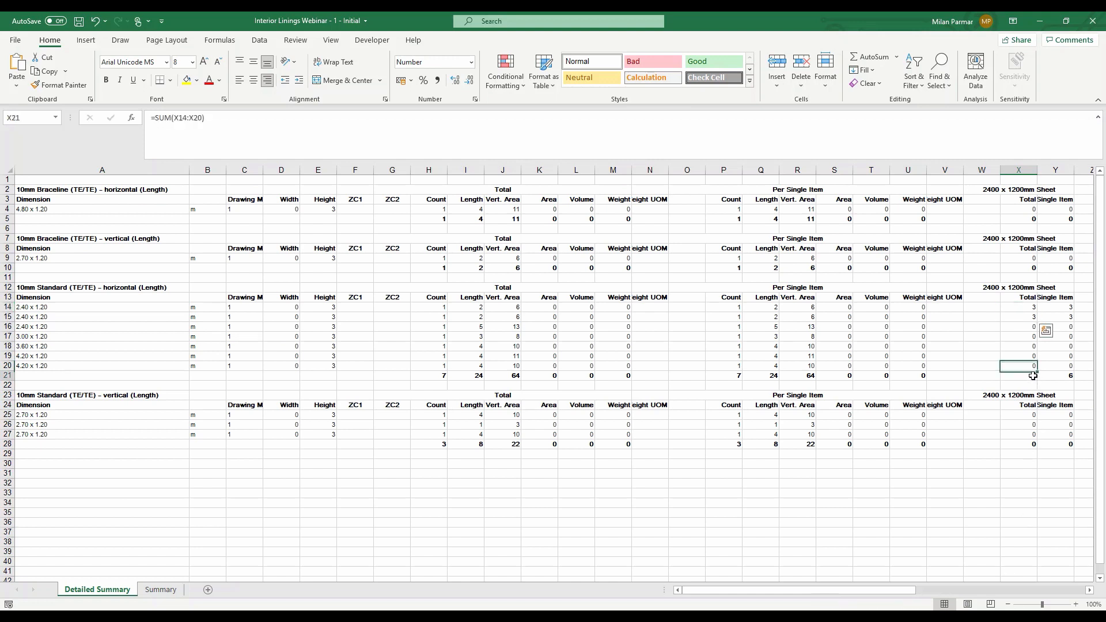
{"action": "mouse_move", "coordinate": [871, 590]}
{"action": "left_mouse_down"}
{"action": "mouse_move", "coordinate": [1032, 594]}
{"action": "mouse_move", "coordinate": [817, 591]}
{"action": "left_mouse_up"}
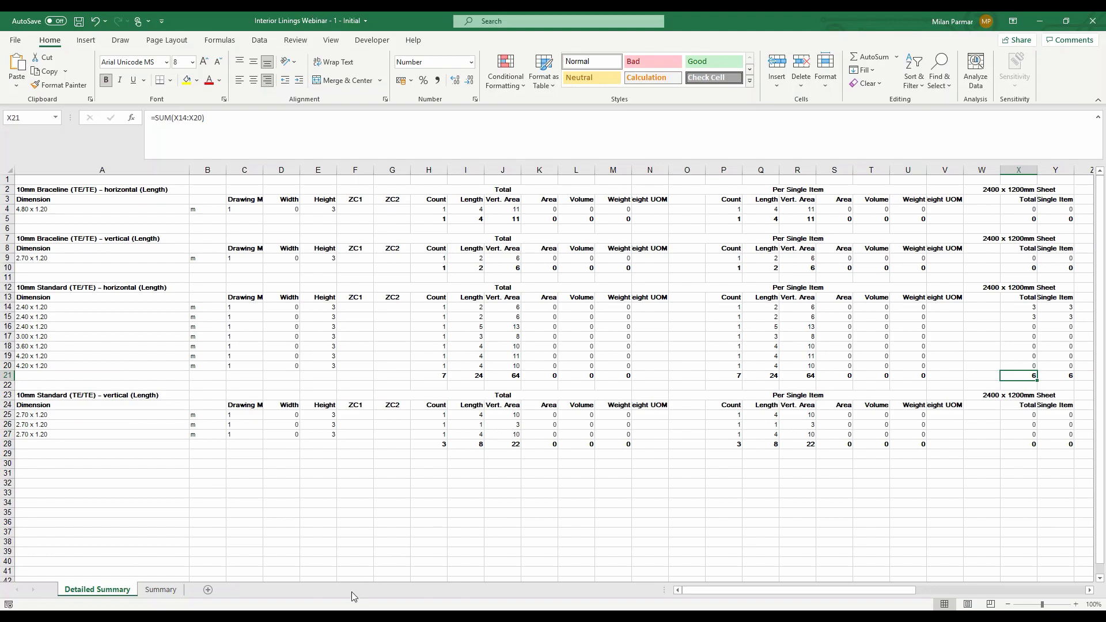
- Switch to iTWO costX and review the dimensions of the GIB BRACELINE and GIB STANDARD folders on the floor plan
{"action": "left_click", "coordinate": [327, 617]}
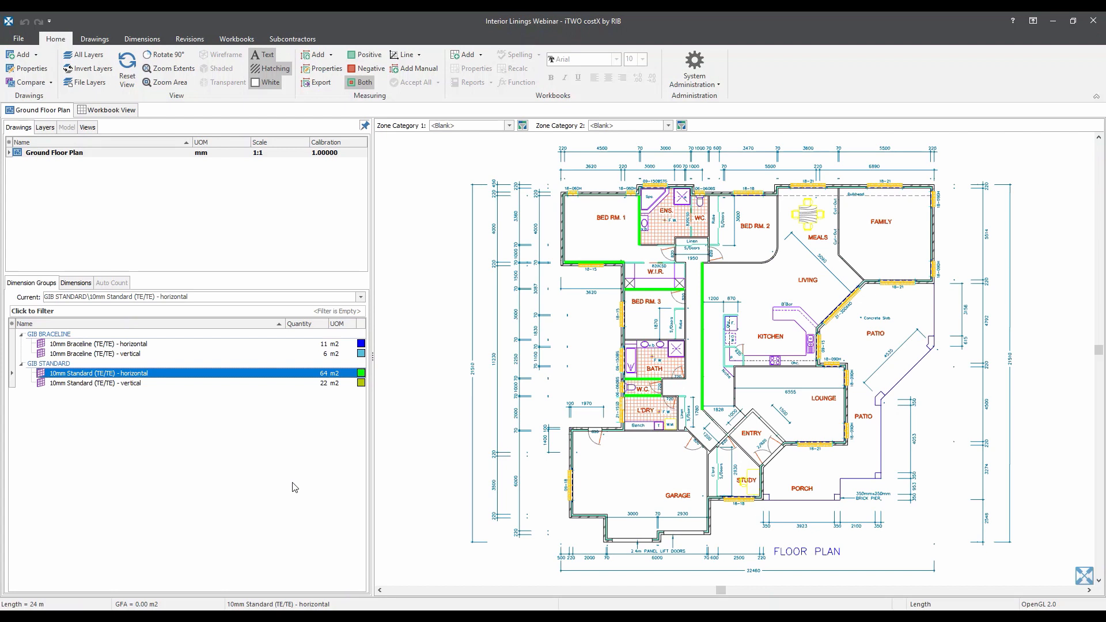
{"action": "left_click", "coordinate": [91, 335]}
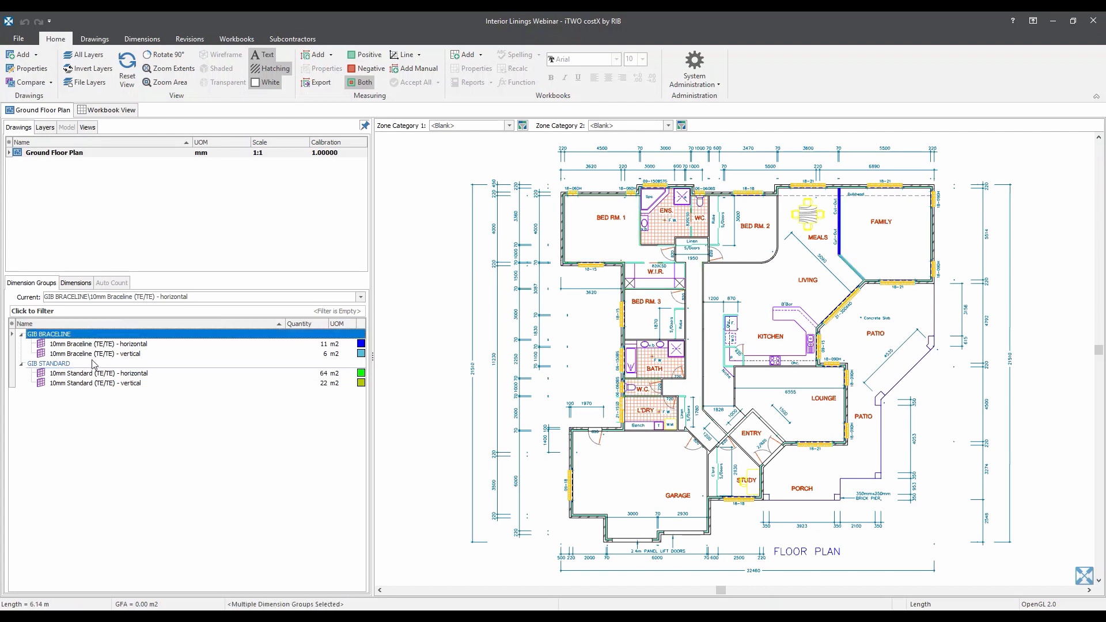
{"action": "left_click", "coordinate": [92, 363]}
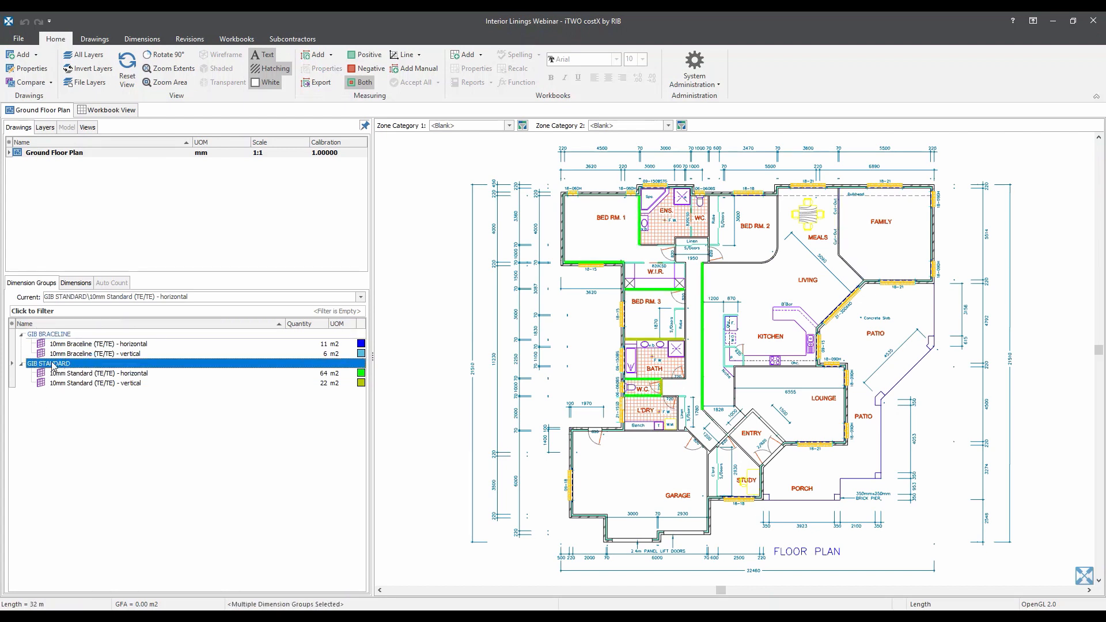
{"action": "left_click", "coordinate": [77, 335]}
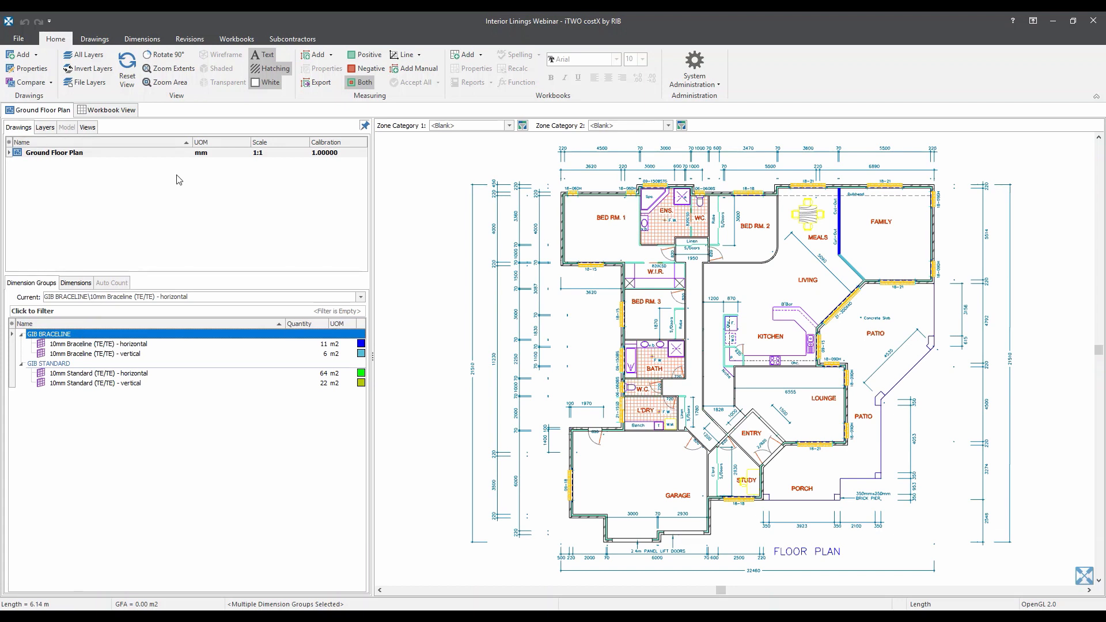
- Examine the measured-dimension formulas for each sheet size in the 10mm Braceline horizontal group's properties and close them without saving
{"action": "left_click", "coordinate": [164, 345]}
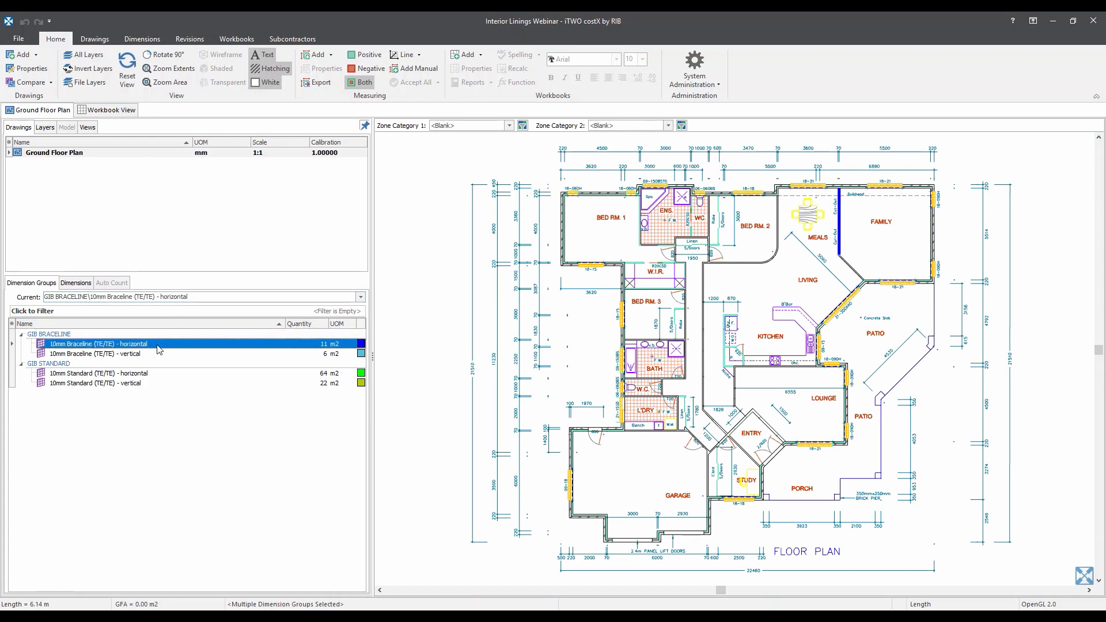
{"action": "double_click", "coordinate": [158, 346]}
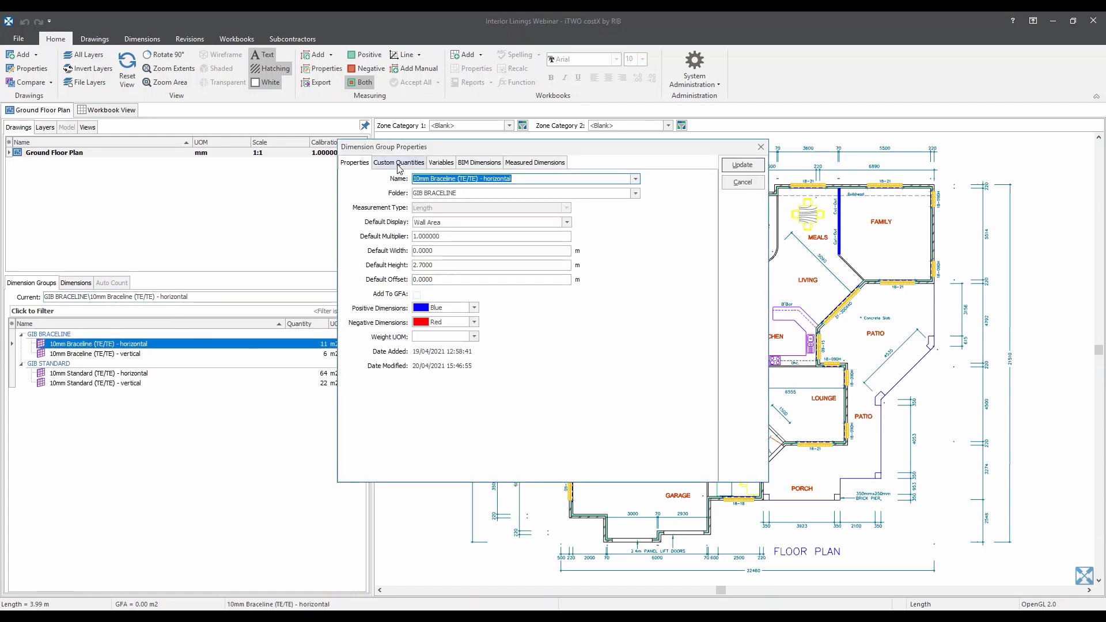
{"action": "left_click", "coordinate": [400, 164]}
{"action": "left_click", "coordinate": [513, 163]}
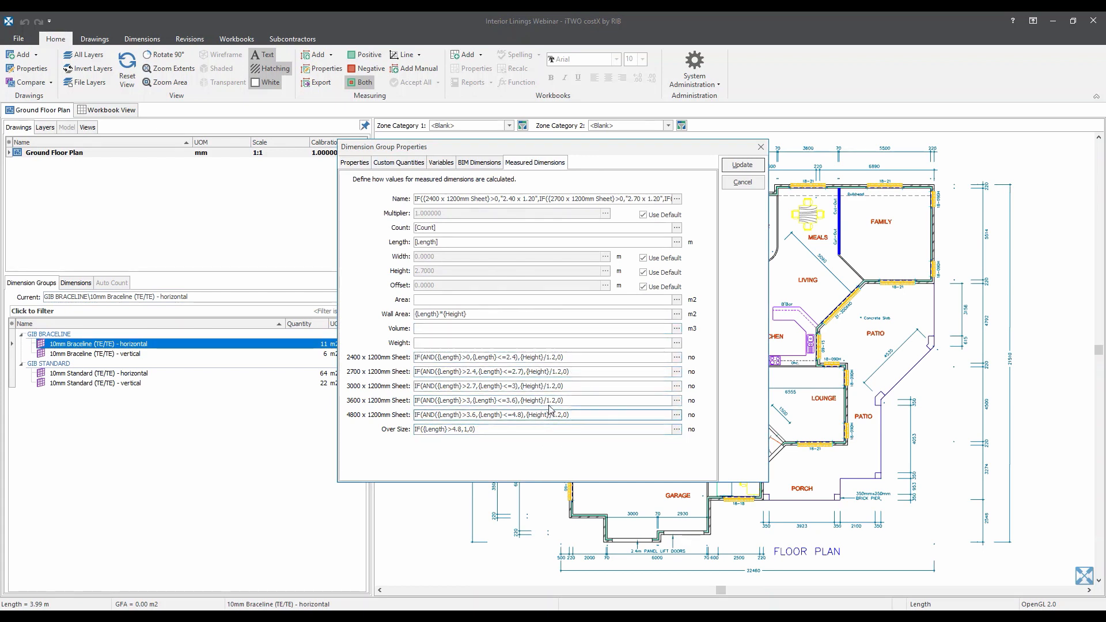
{"action": "left_click_drag", "start_coordinate": [467, 373], "coordinate": [522, 372]}
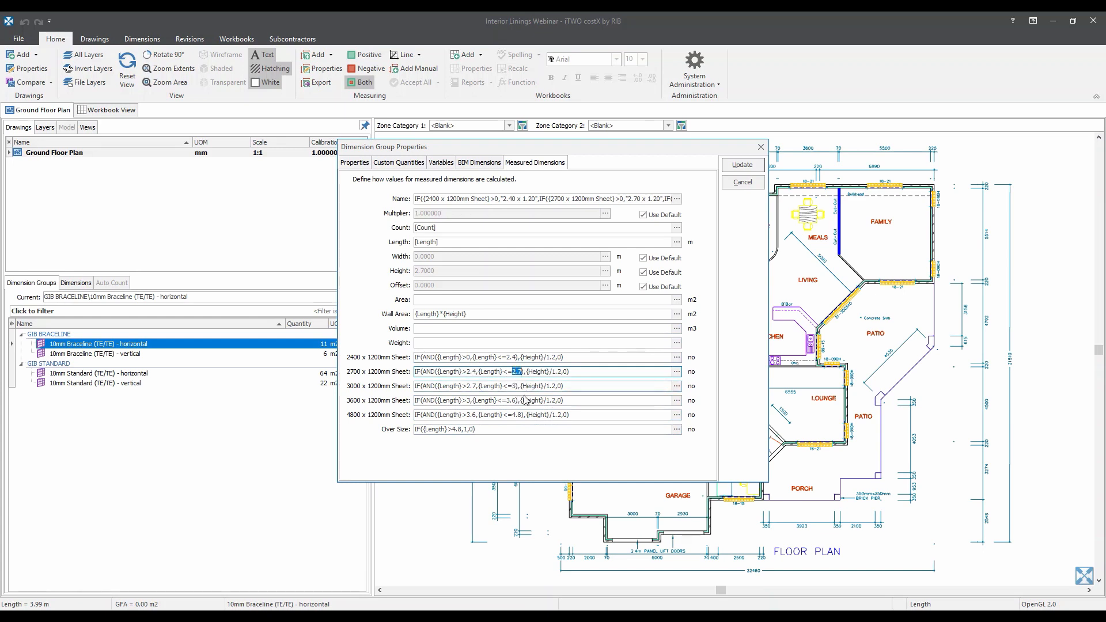
{"action": "left_click", "coordinate": [523, 386]}
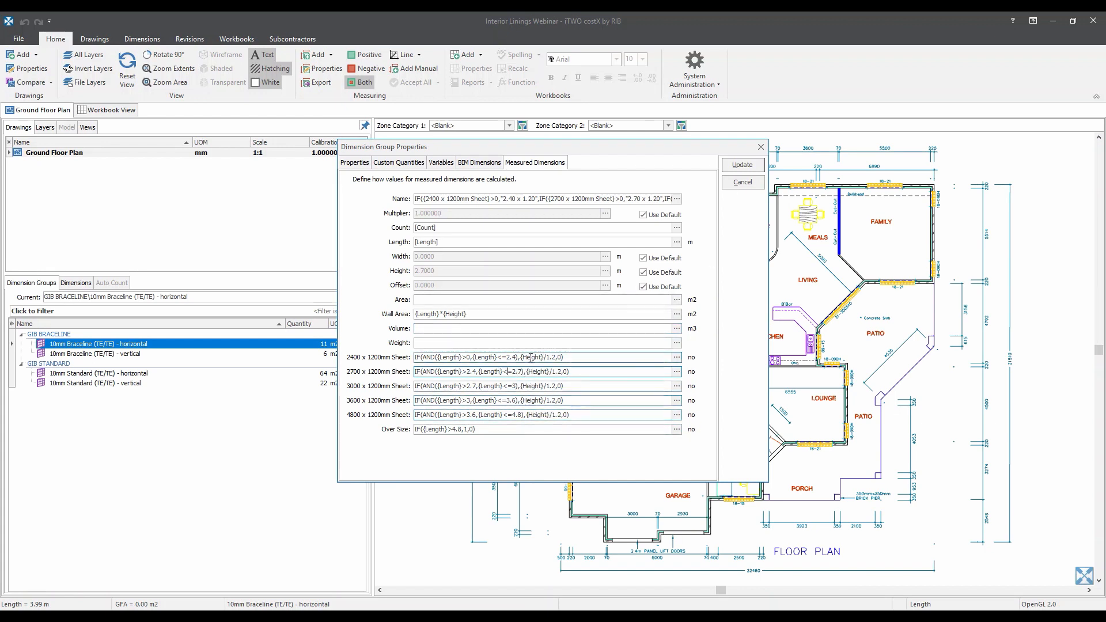
{"action": "left_click", "coordinate": [743, 183]}
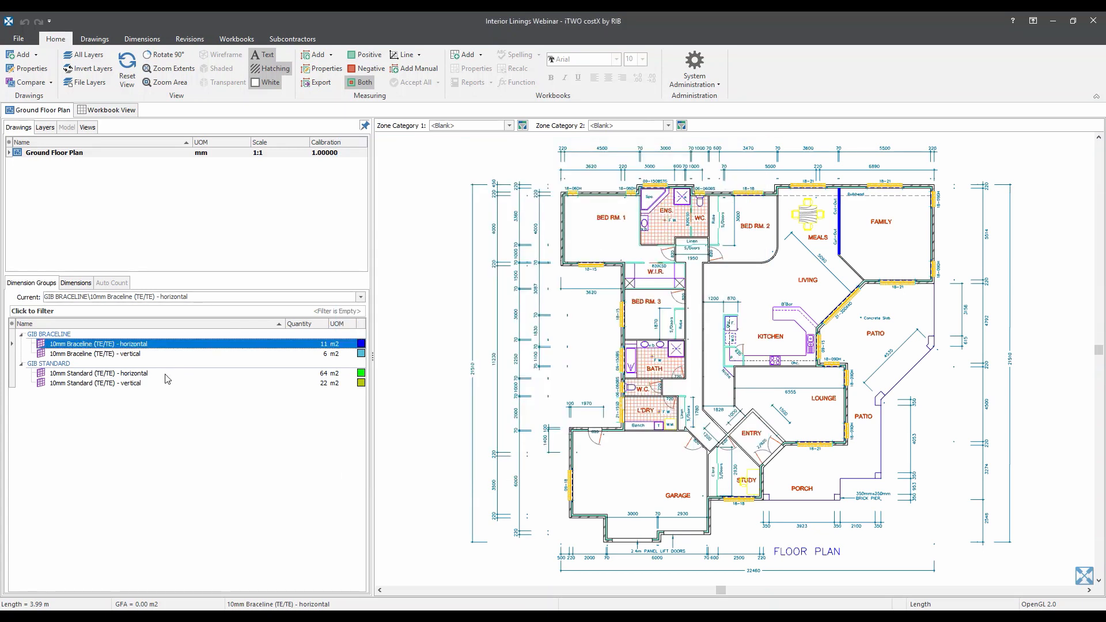
{"action": "left_click_drag", "start_coordinate": [480, 408], "coordinate": [483, 412]}
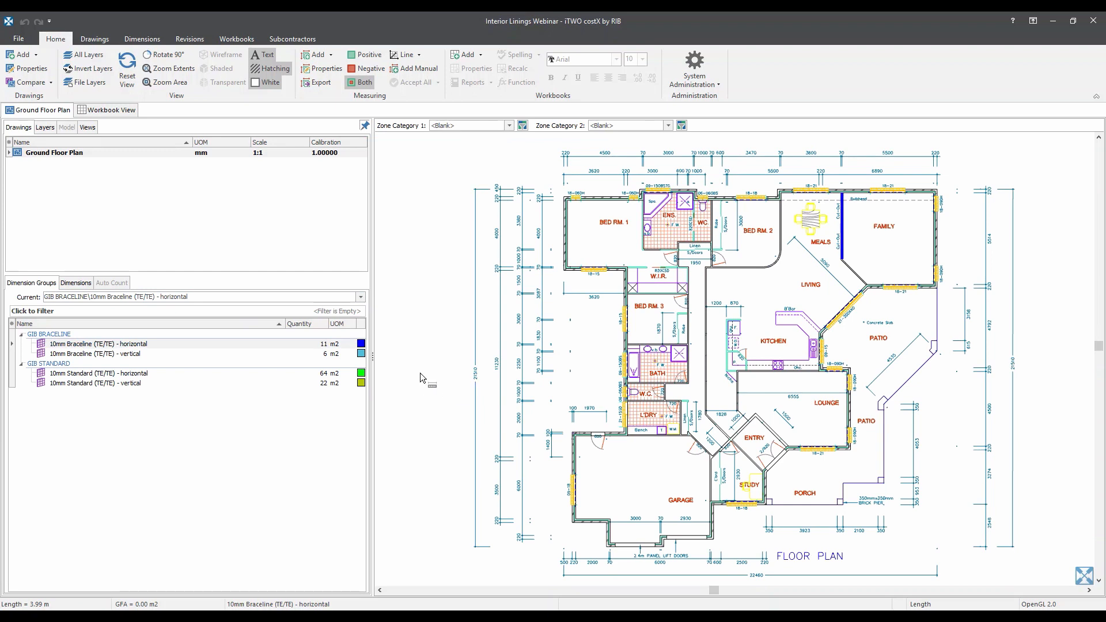